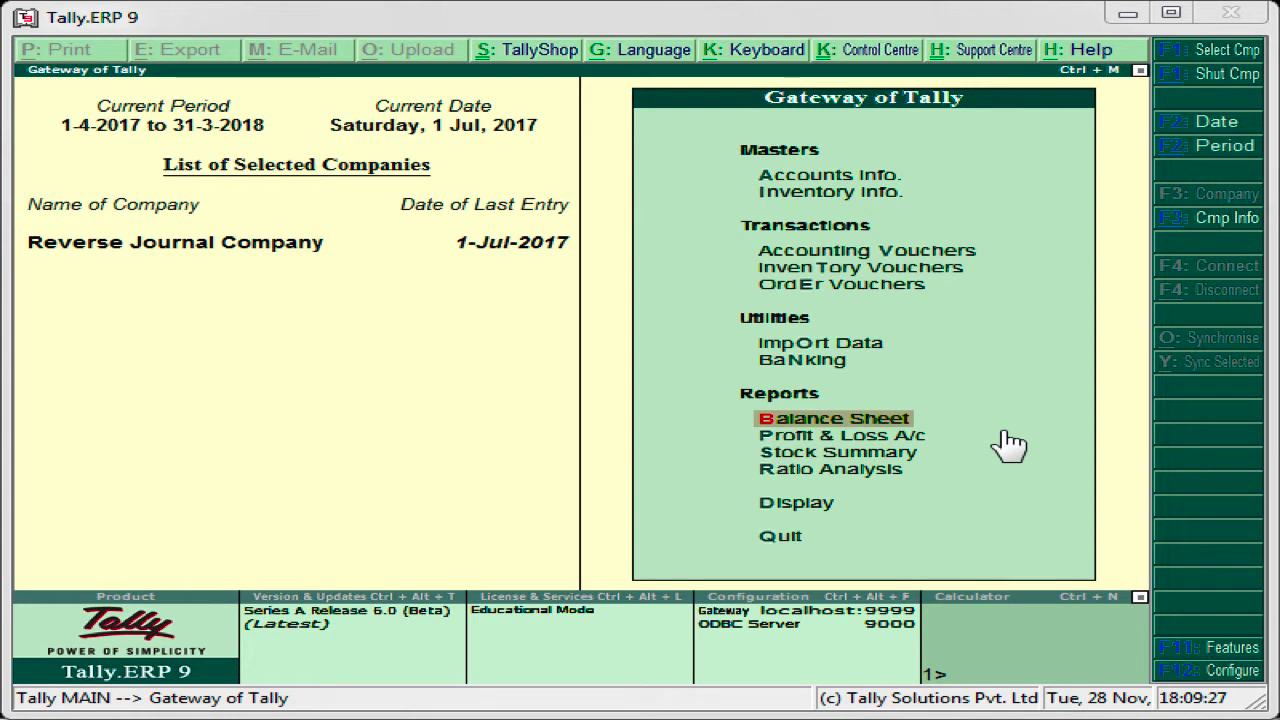
# - Open the company's Accounting Features and go to the option for using reversing journals and optional vouchers, keeping it at Yes
pyautogui.press('Down')
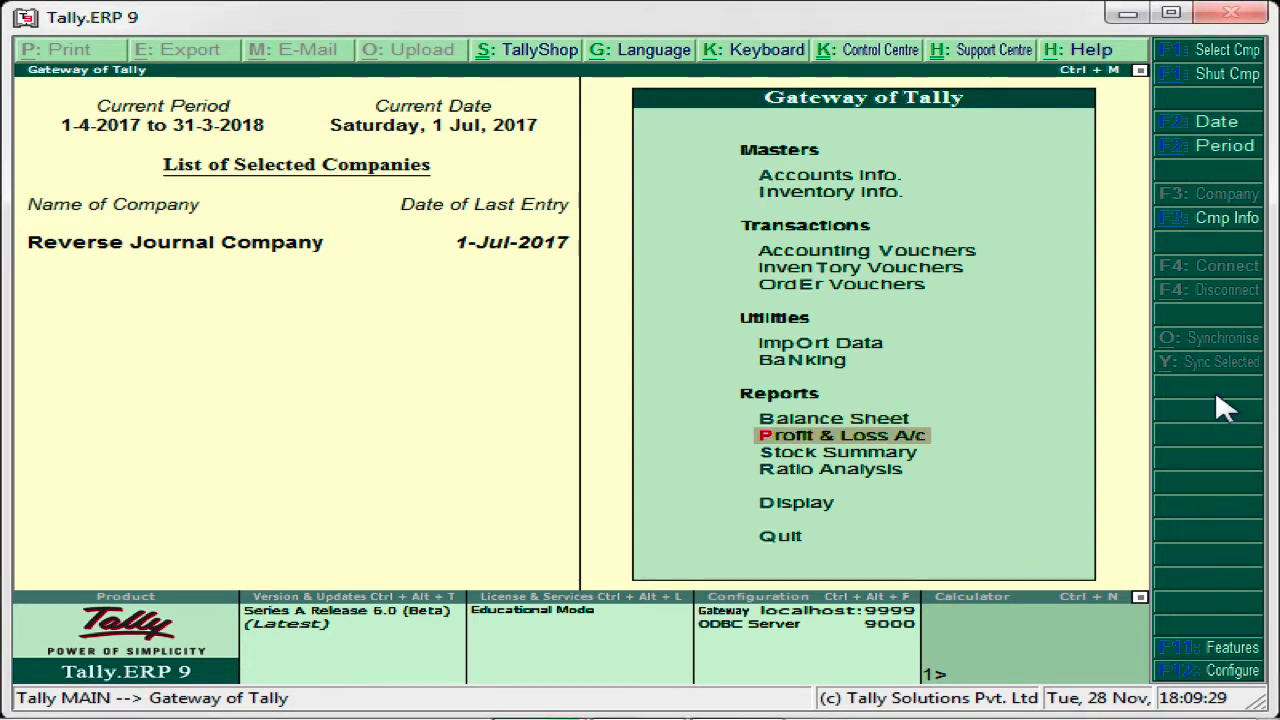
pyautogui.press('F11')
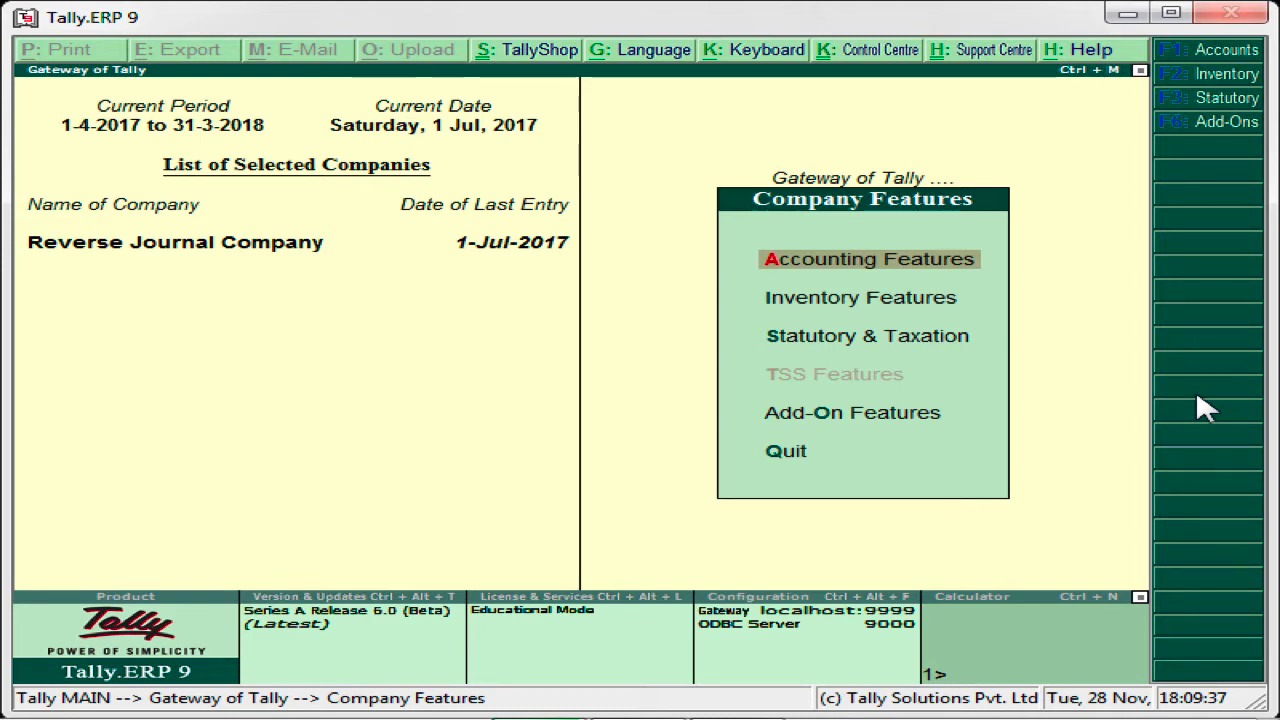
pyautogui.press('Return')
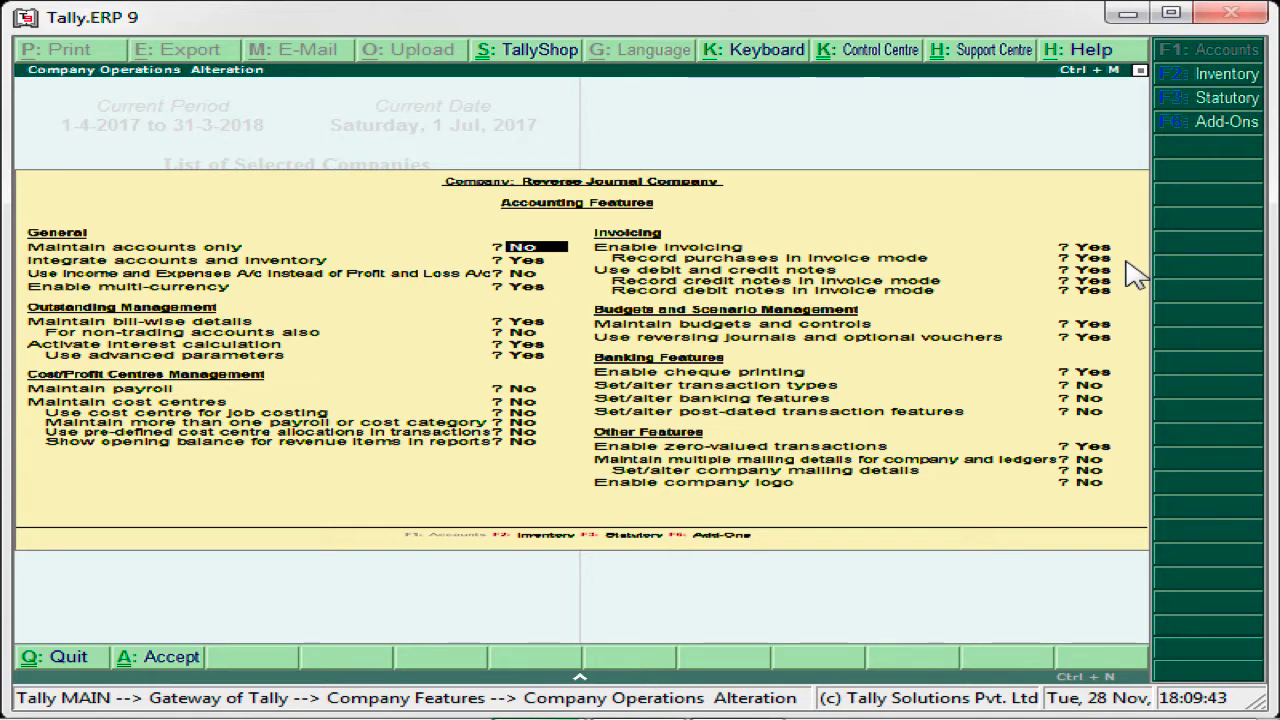
pyautogui.press('Return')
pyautogui.press('Return')
pyautogui.press('Return')
pyautogui.press('Return')
pyautogui.press('Return')
pyautogui.press('Return')
pyautogui.press('Return')
pyautogui.press('Return')
pyautogui.press('Return')
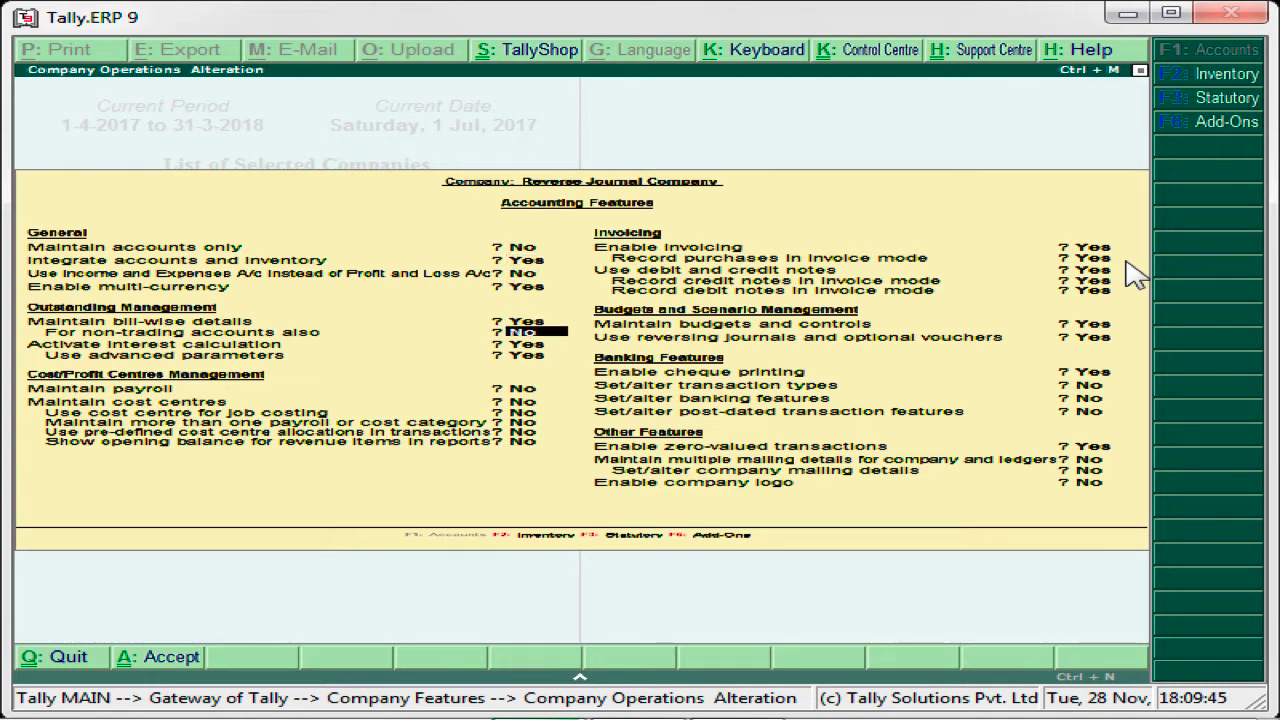
pyautogui.press('Return')
pyautogui.press('Return')
pyautogui.press('Return')
pyautogui.press('Return')
pyautogui.press('Return')
pyautogui.press('Return')
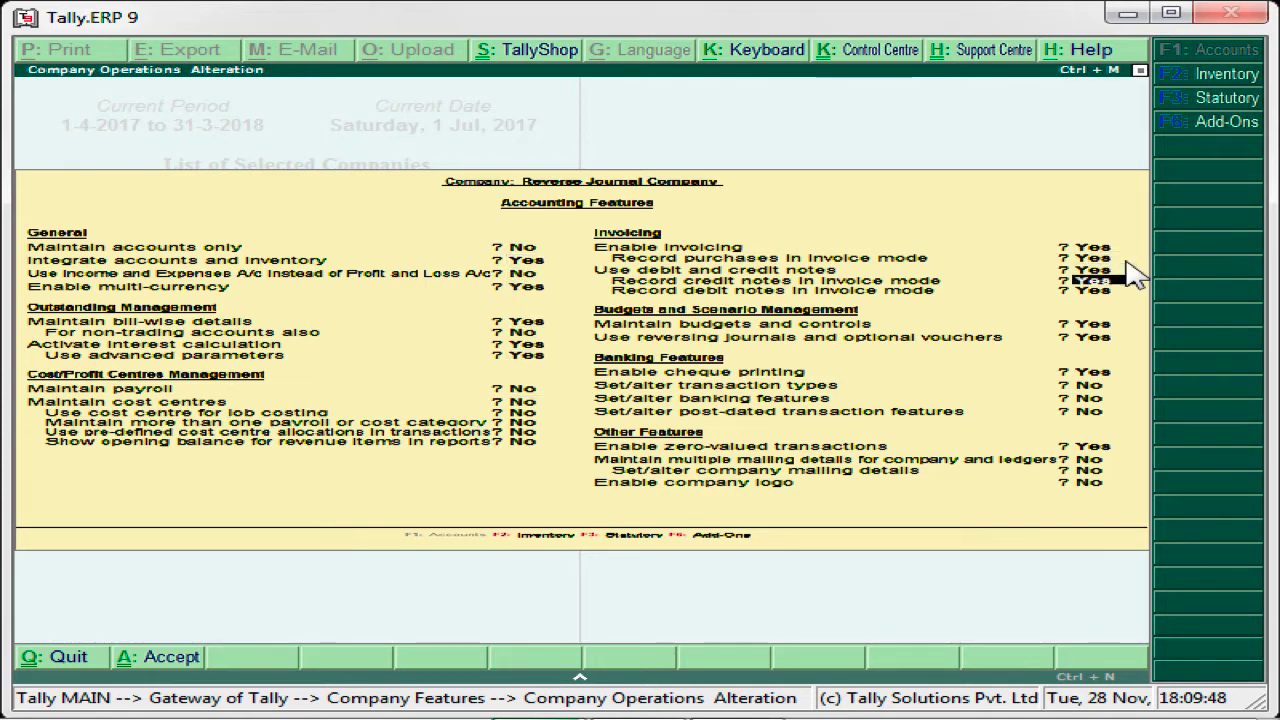
pyautogui.press('Return')
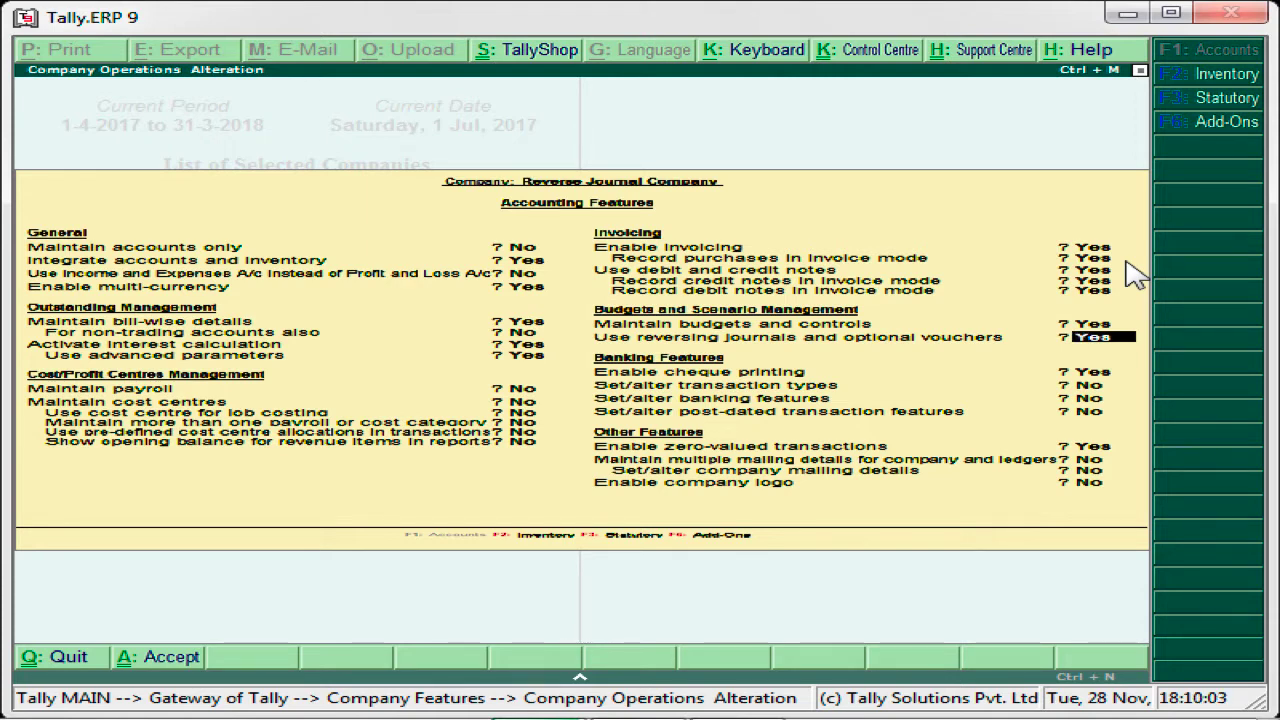
# - Accept the Accounting Features with the remaining settings as they are and return to the Gateway of Tally
pyautogui.press('Return')
pyautogui.press('Return')
pyautogui.press('Return')
pyautogui.press('Return')
pyautogui.press('Return')
pyautogui.press('Return')
pyautogui.press('Return')
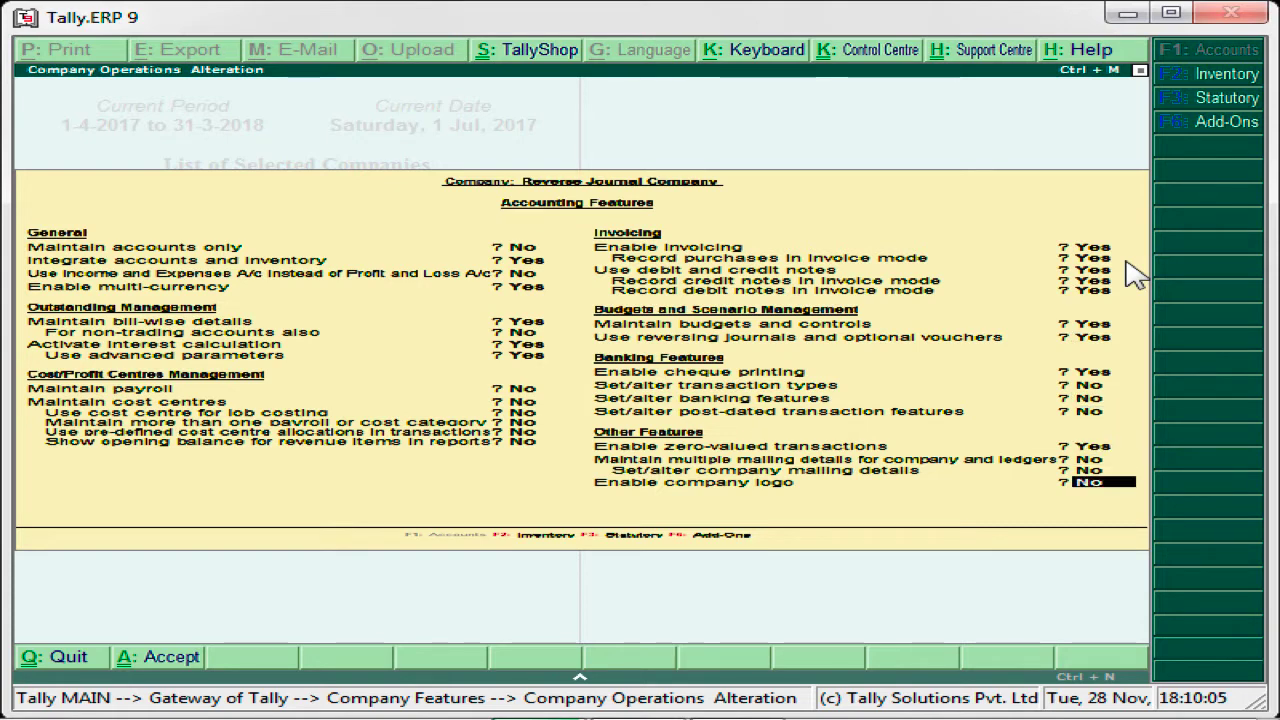
pyautogui.press('Return')
pyautogui.press('Return')
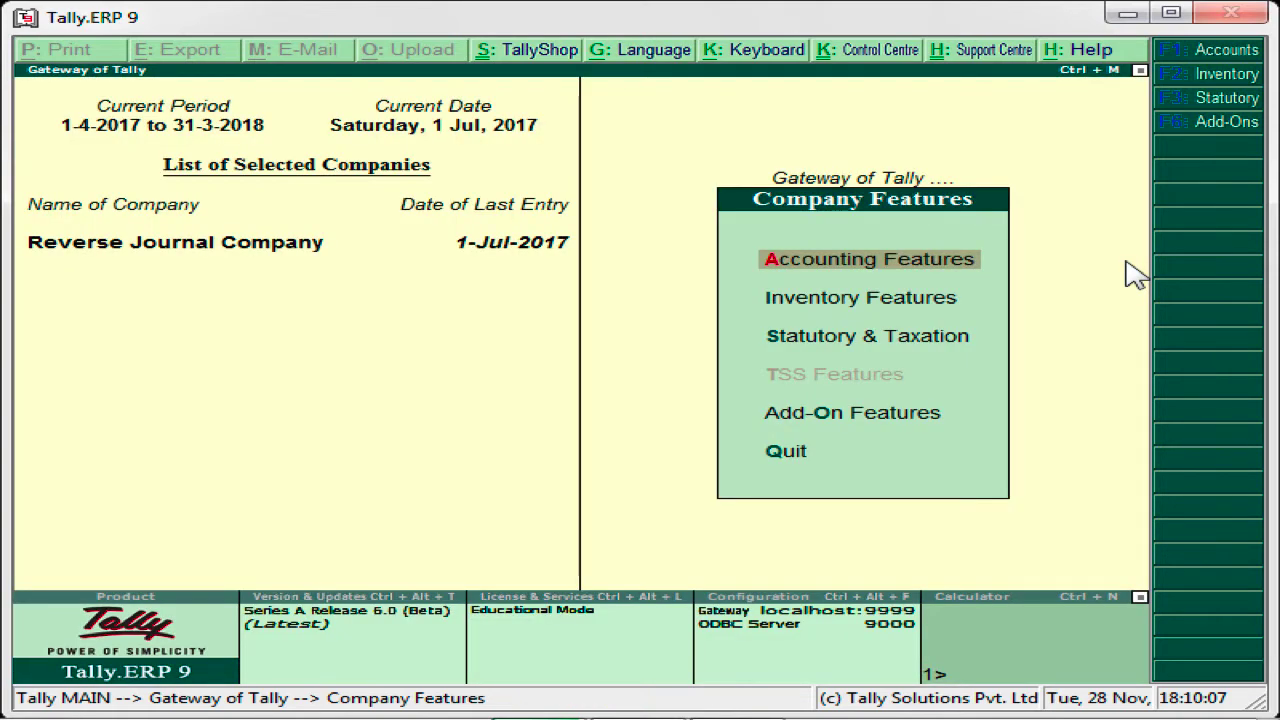
pyautogui.press('Escape')
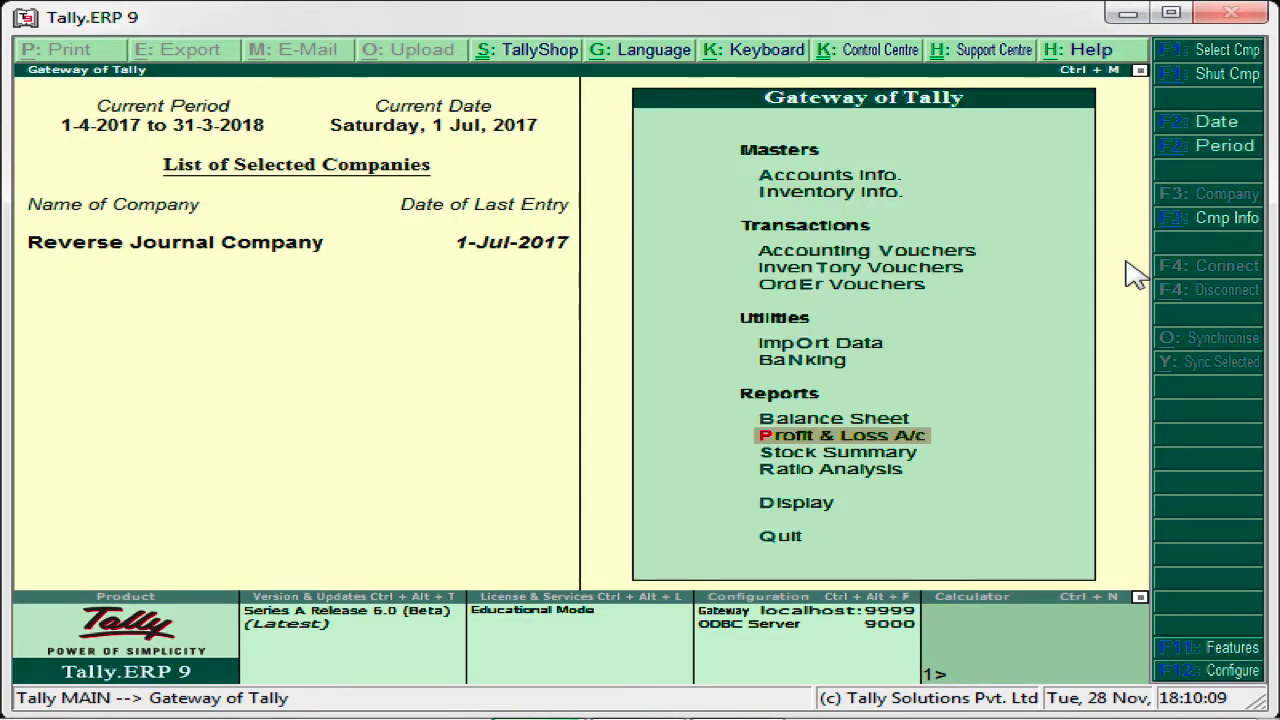
# - Switch accounting voucher entry from Payment to Reversing Journal and quit the voucher without saving
pyautogui.press('Up')
pyautogui.press('Up')
pyautogui.press('Up')
pyautogui.press('Up')
pyautogui.press('Up')
pyautogui.press('Up')
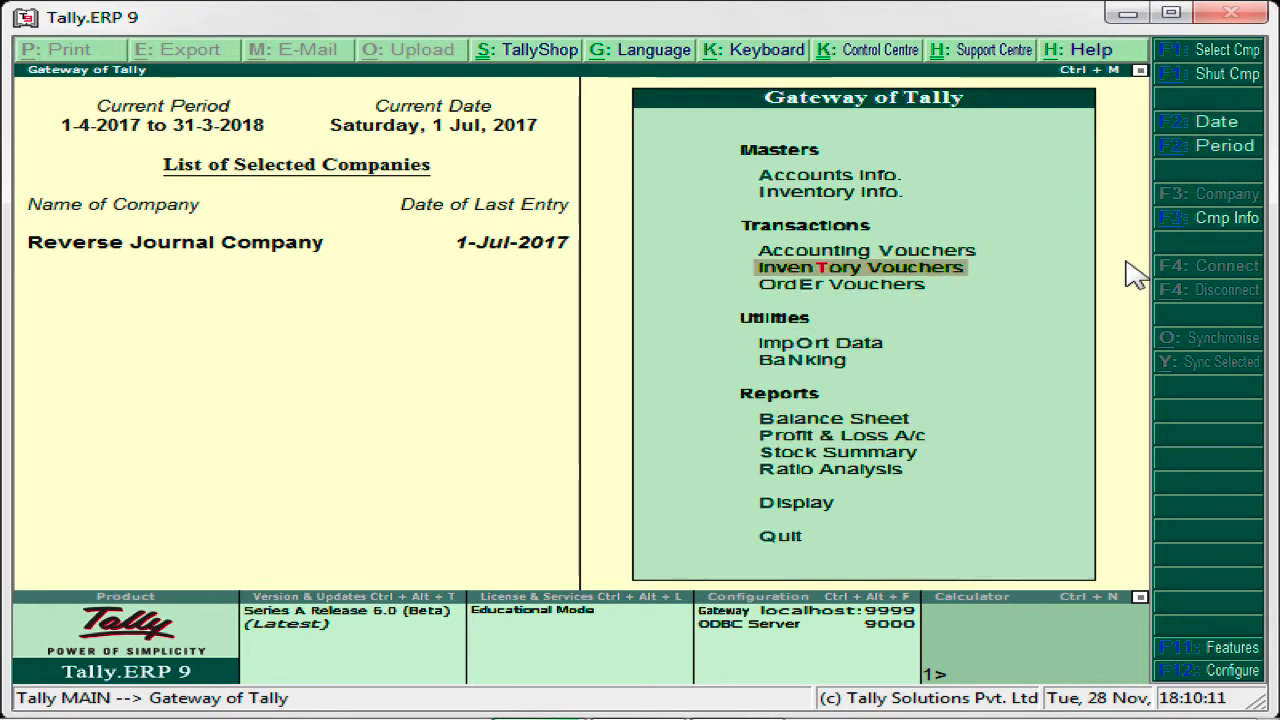
pyautogui.press('Return')
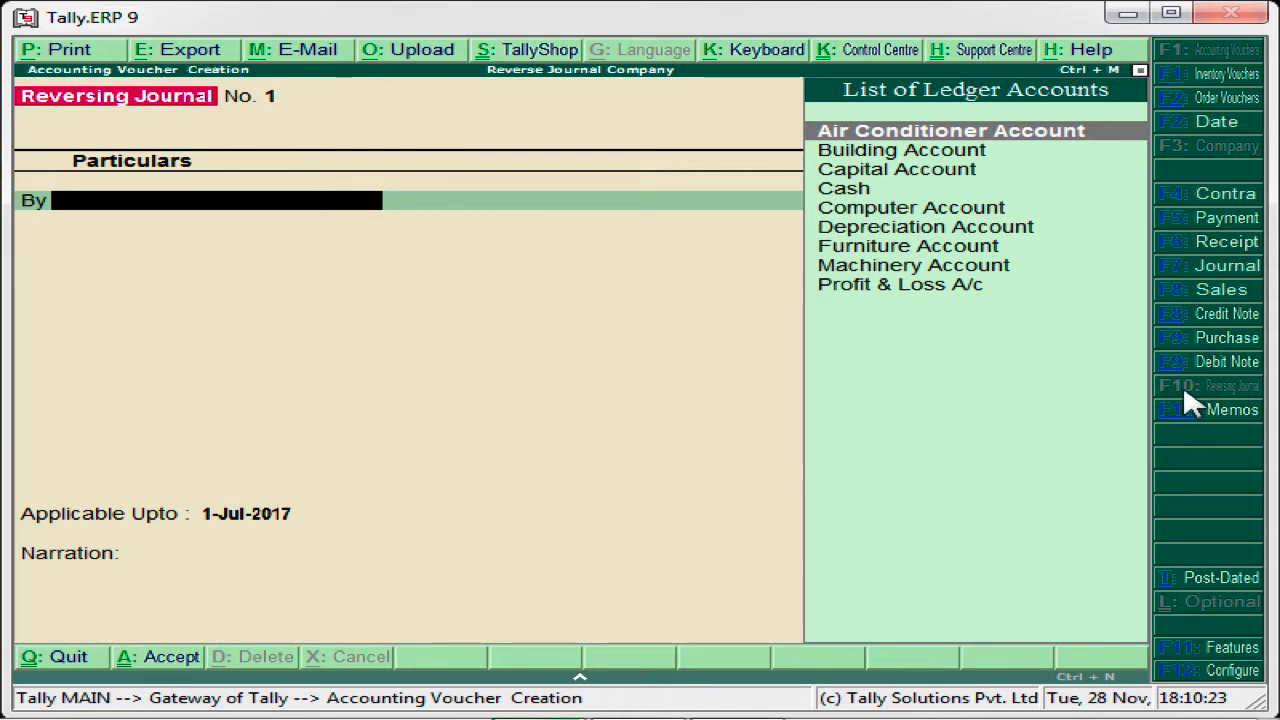
pyautogui.click(1218, 219)
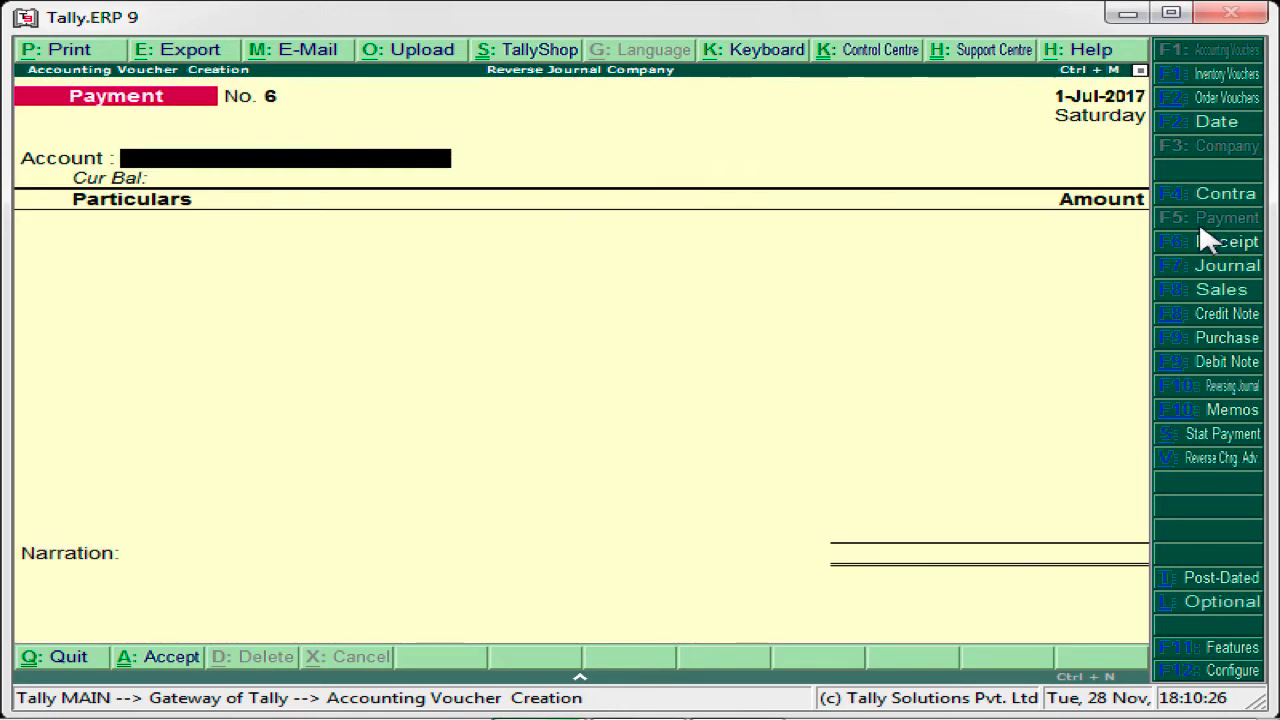
pyautogui.click(1214, 388)
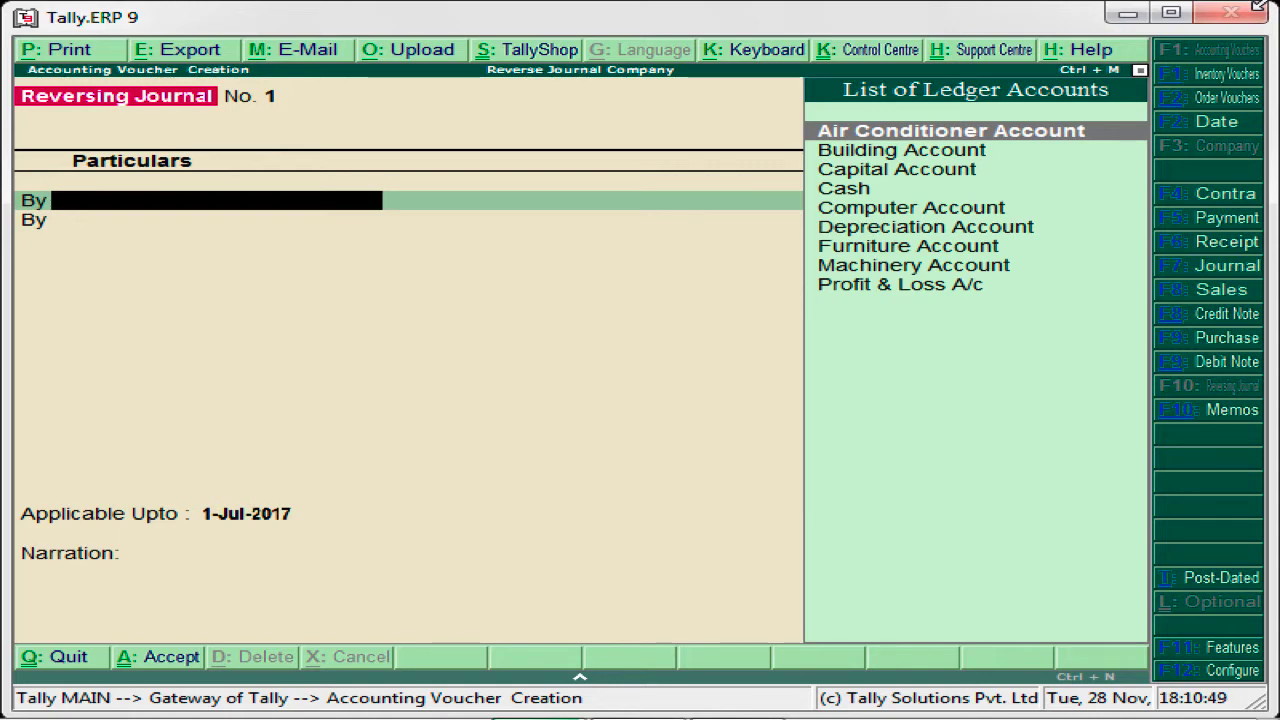
pyautogui.press('Escape')
pyautogui.press('y')
# - Open the Balance Sheet of Reverse Journal Company and show it in detailed form
pyautogui.press('Down')
pyautogui.press('Down')
pyautogui.press('Down')
pyautogui.press('Down')
pyautogui.press('Down')
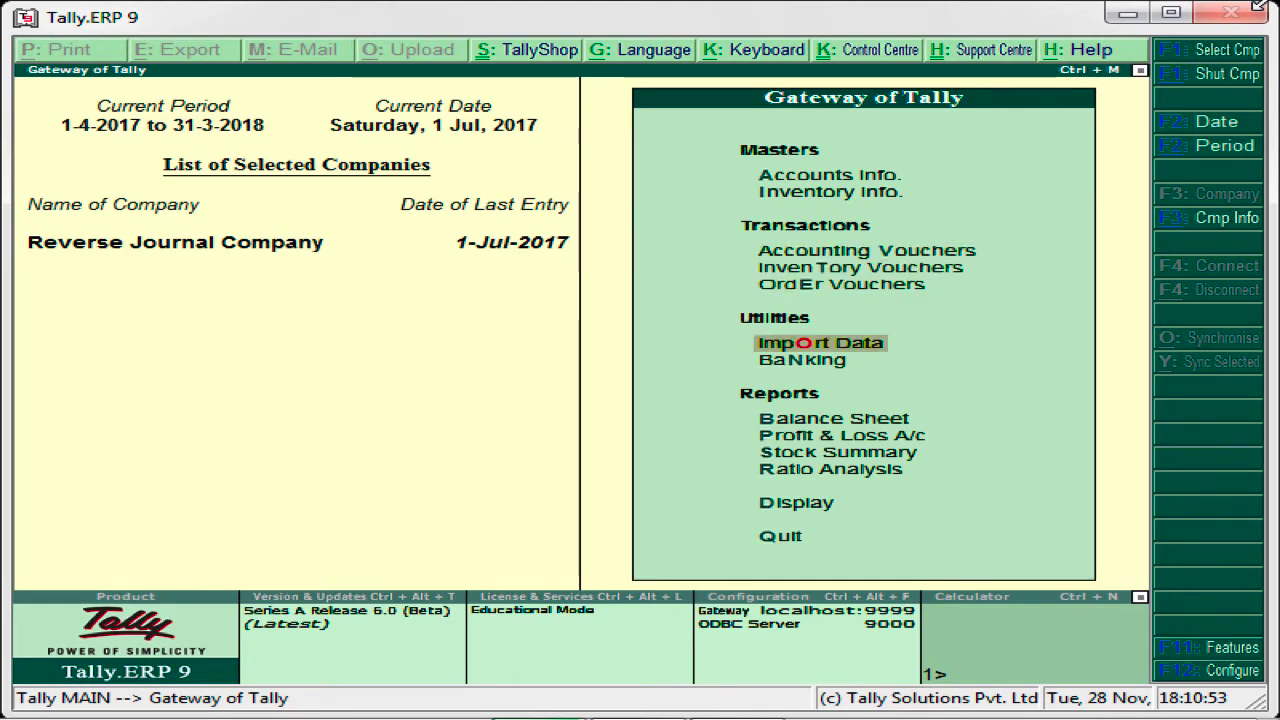
pyautogui.press('Return')
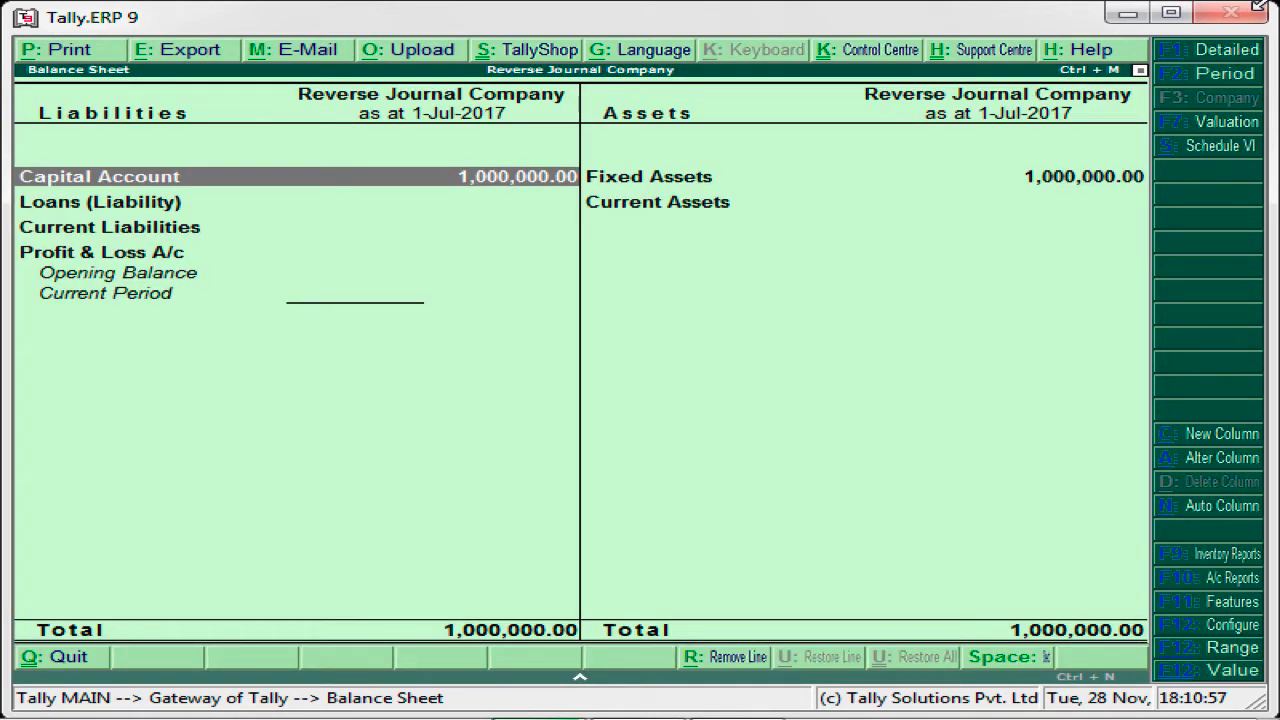
pyautogui.hotkey('alt', 'F1')
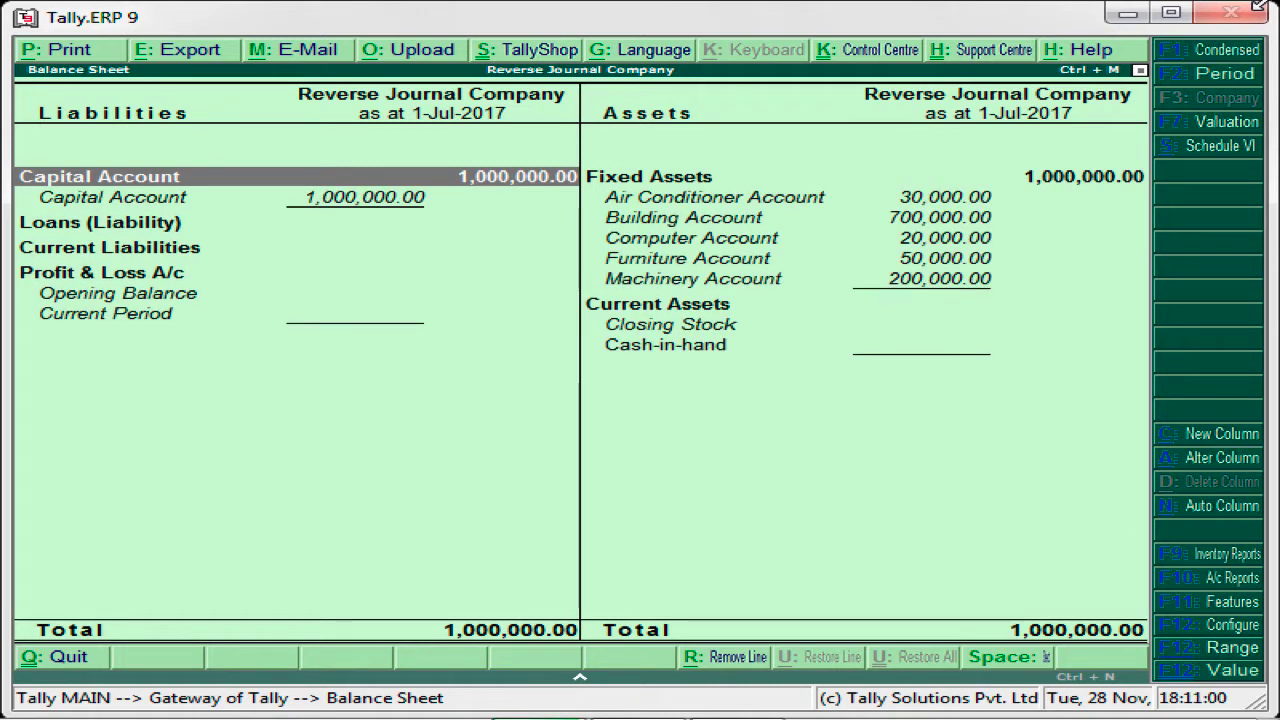
# - Examine the individual fixed asset accounts, from Air Conditioner Account to Machinery Account, and close the Balance Sheet
pyautogui.press('Right')
pyautogui.press('Down')
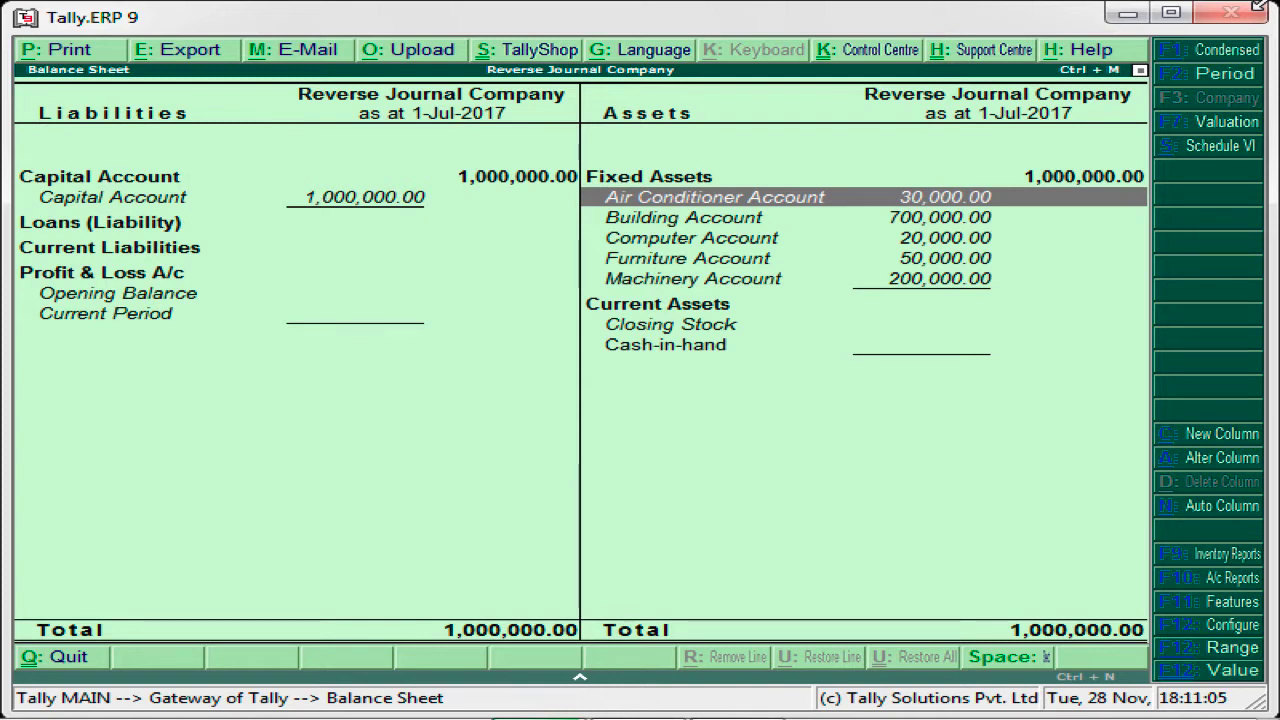
pyautogui.press('Down')
pyautogui.press('Down')
pyautogui.press('Down')
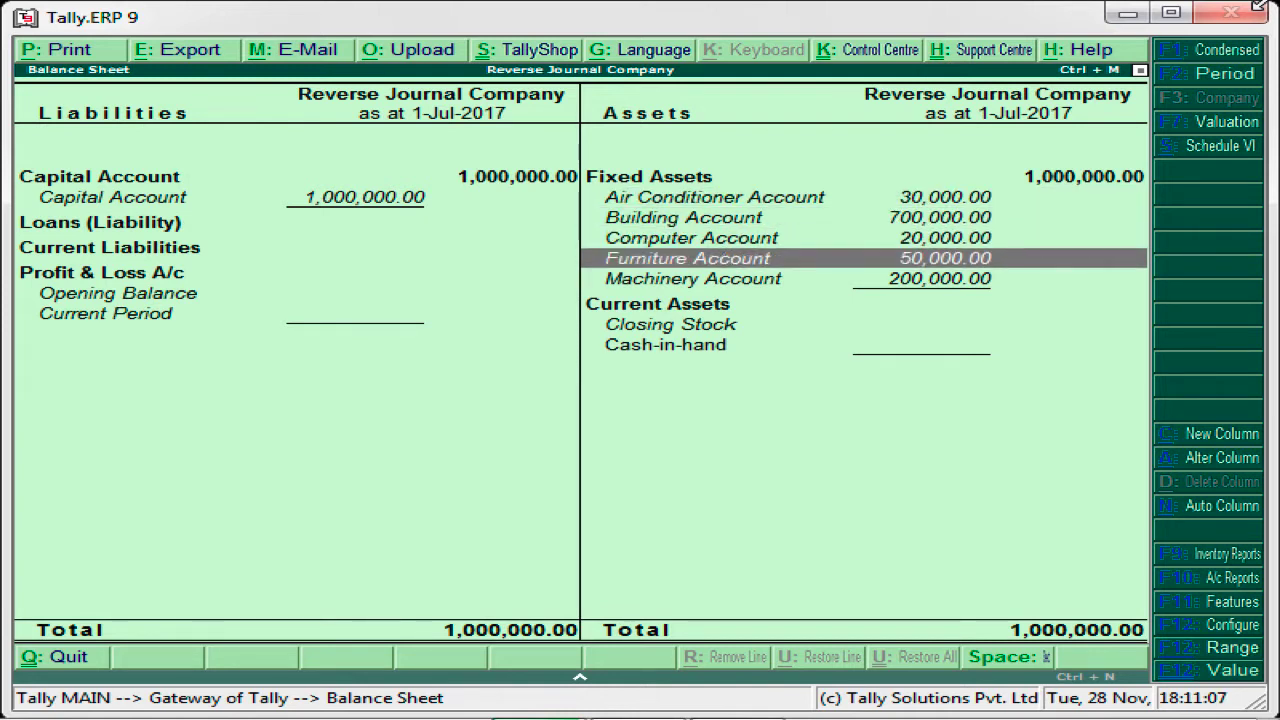
pyautogui.press('Down')
pyautogui.press('Up')
pyautogui.press('Up')
pyautogui.press('Up')
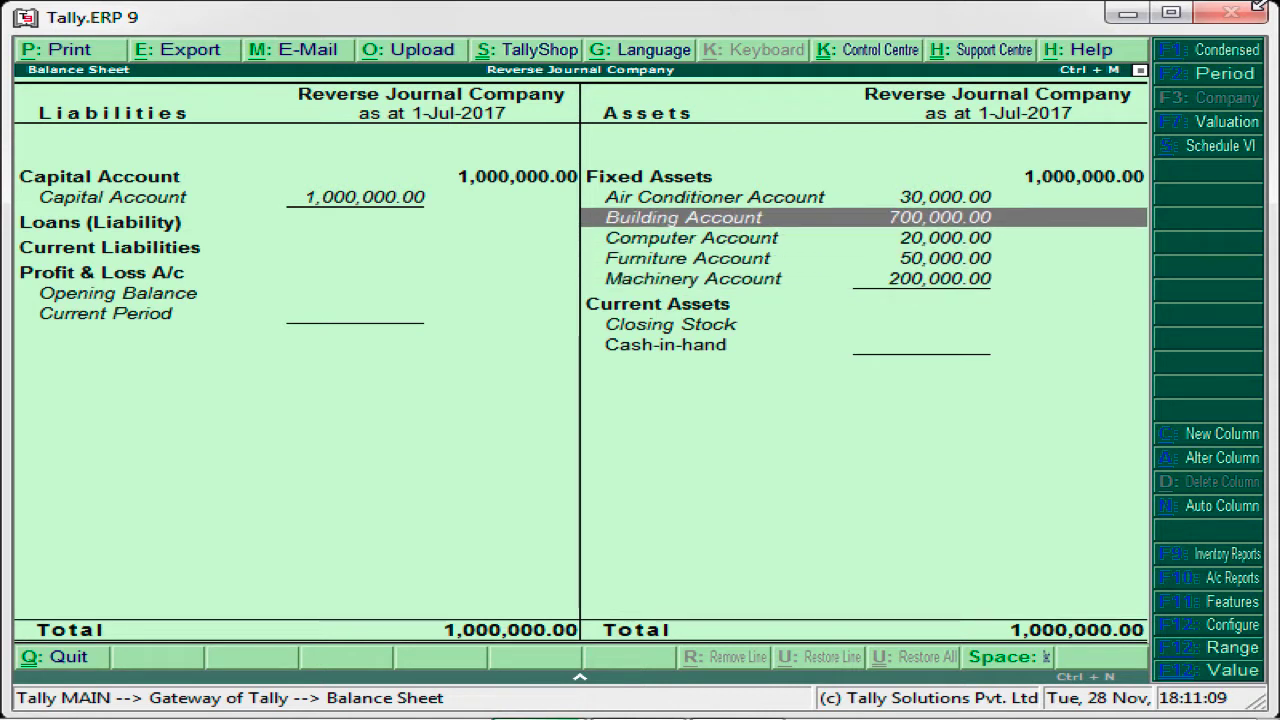
pyautogui.press('Up')
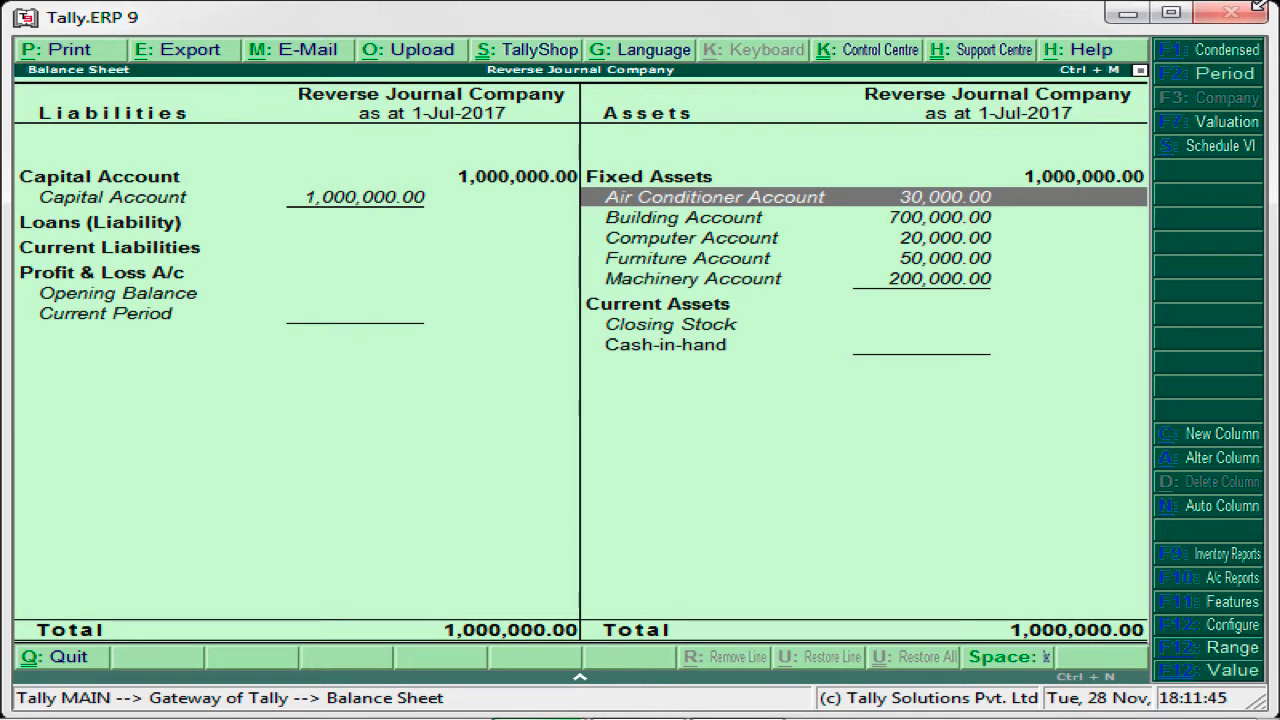
pyautogui.press('Down')
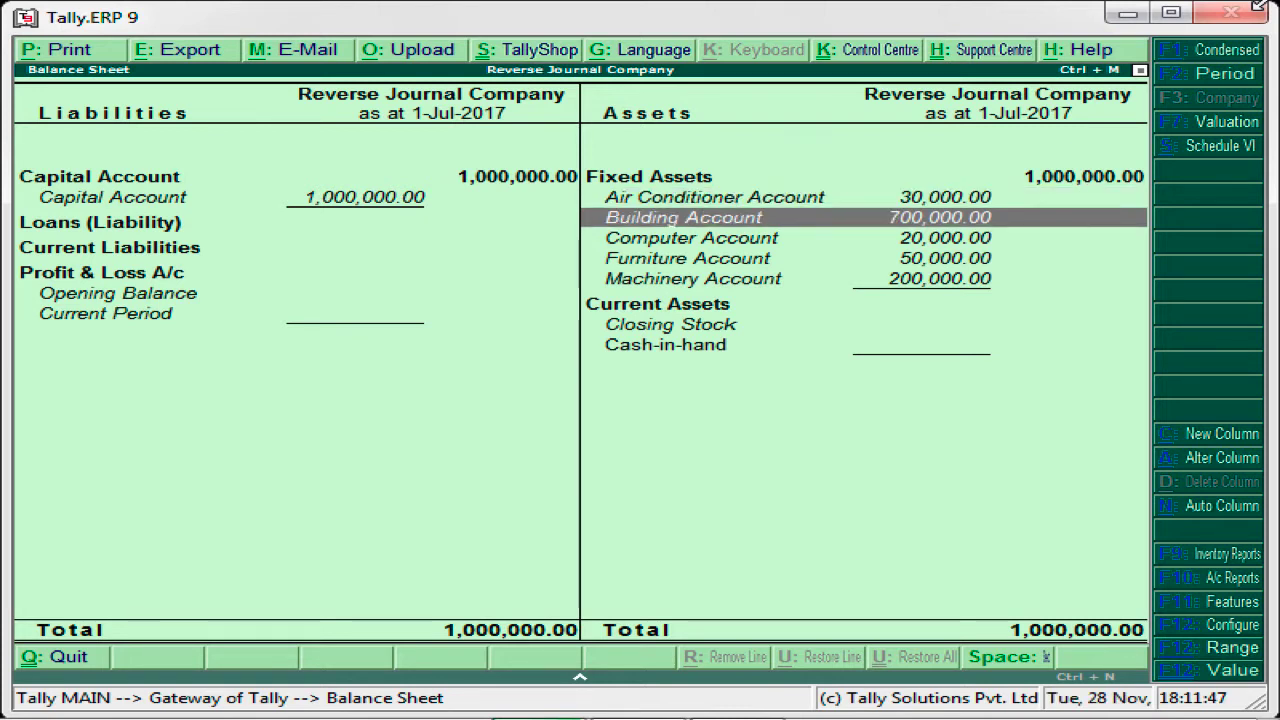
pyautogui.press('Down')
pyautogui.press('Down')
pyautogui.press('Down')
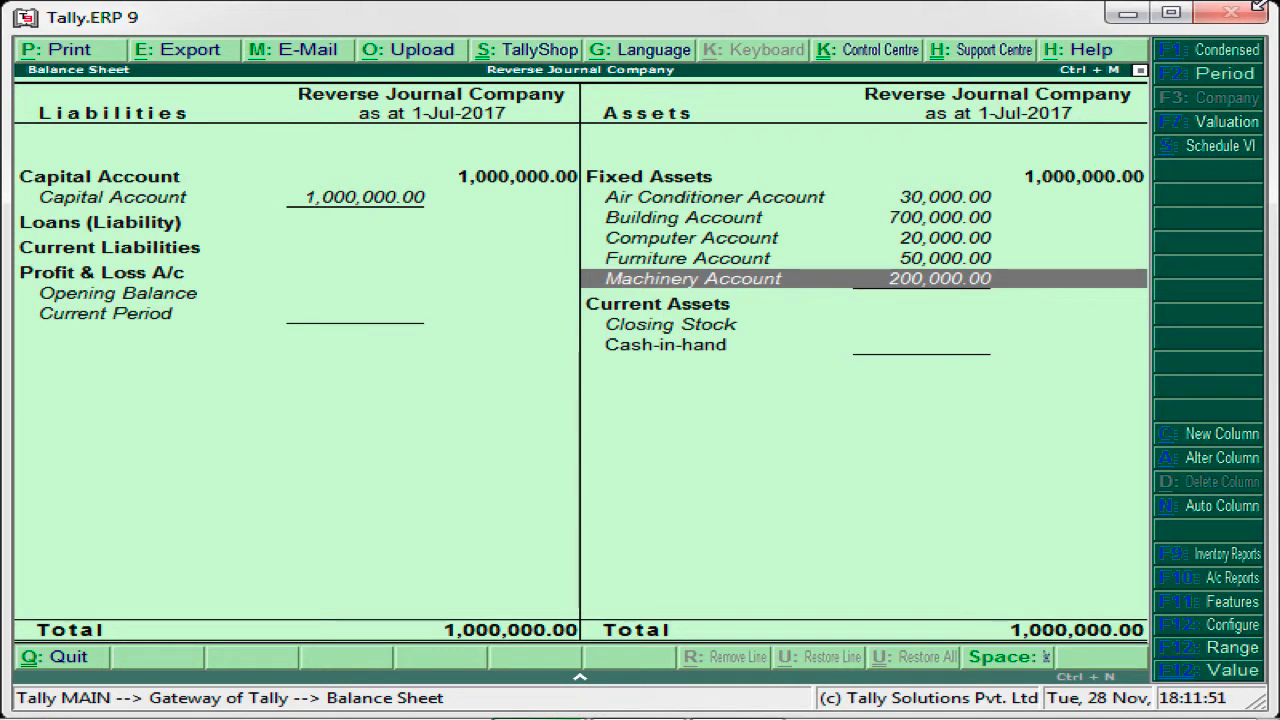
pyautogui.press('Up')
pyautogui.press('Up')
pyautogui.press('Up')
pyautogui.press('Up')
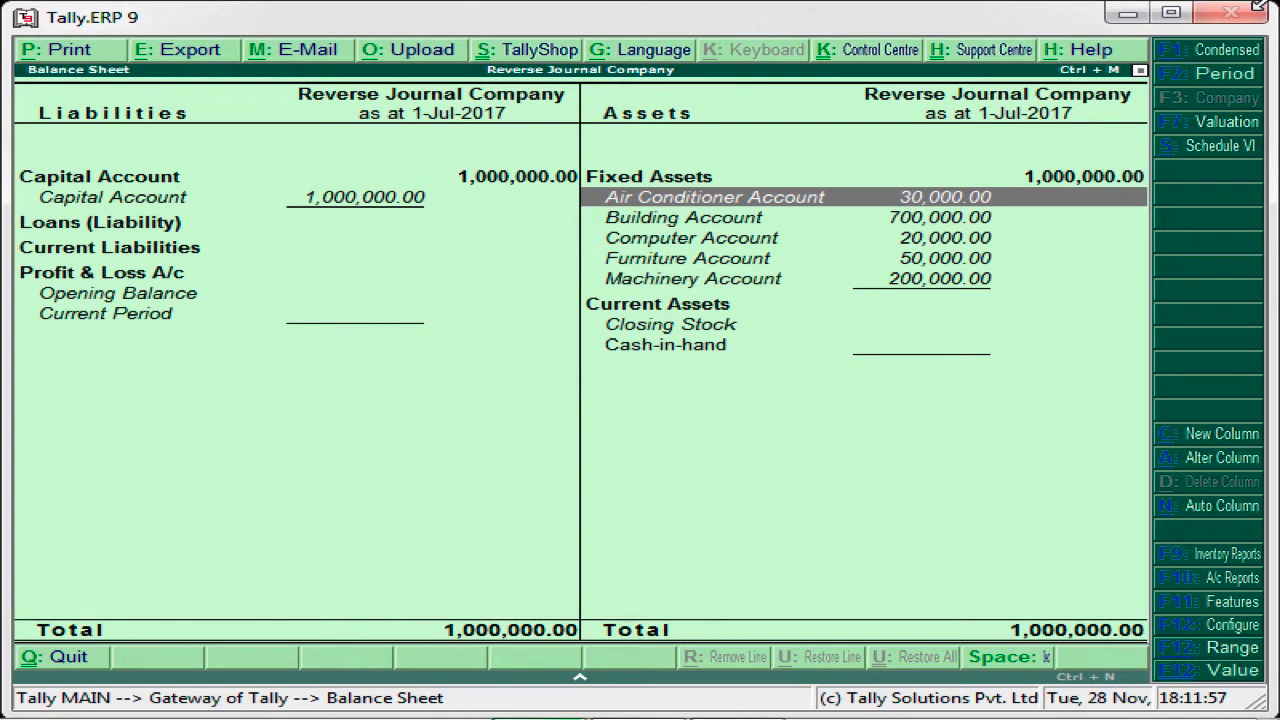
pyautogui.press('Escape')
# - Reopen the Balance Sheet from the Gateway of Tally and expand it to the detailed view
pyautogui.press('Up')
pyautogui.press('Up')
pyautogui.press('Up')
pyautogui.press('Up')
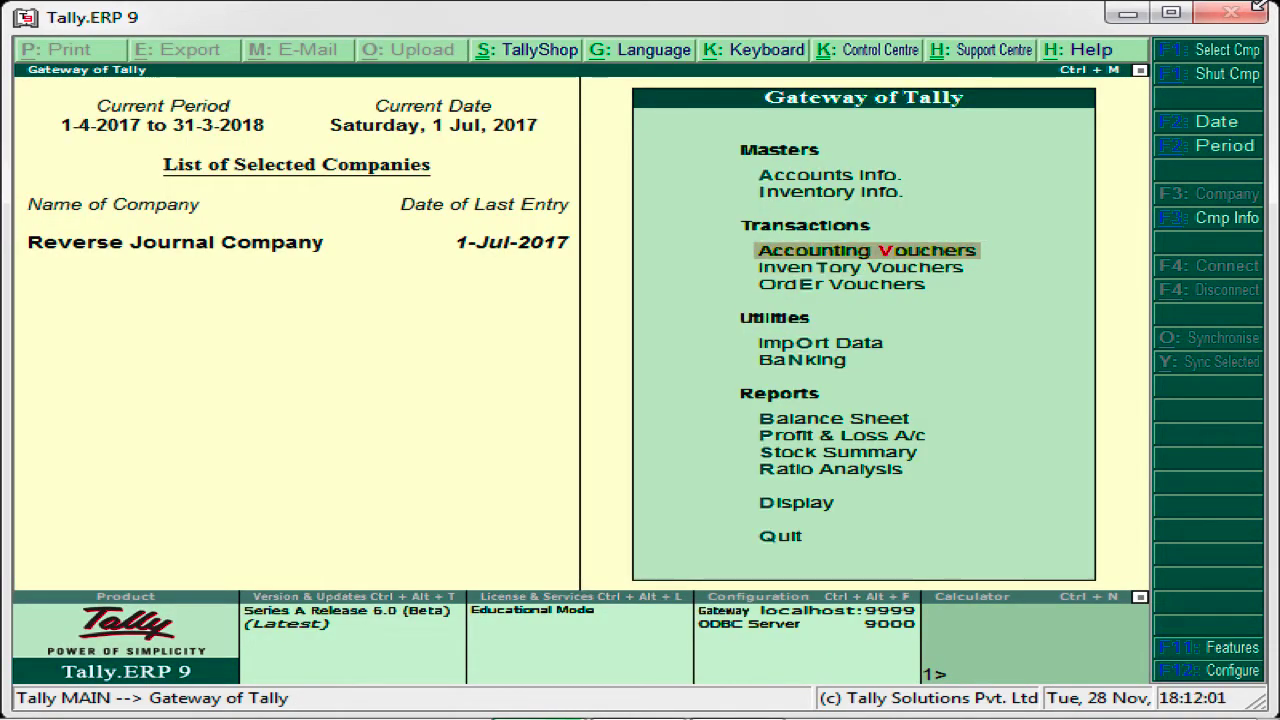
pyautogui.press('Down')
pyautogui.press('Down')
pyautogui.press('Down')
pyautogui.press('Down')
pyautogui.press('Down')
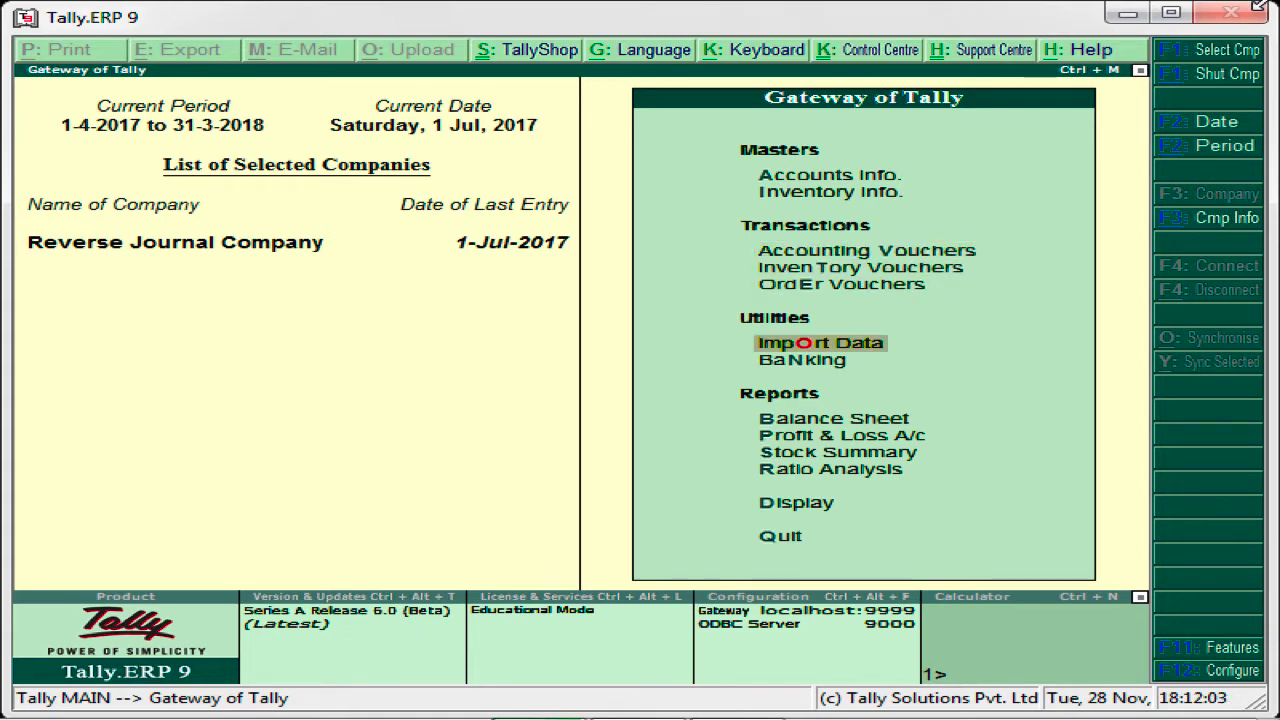
pyautogui.press('Return')
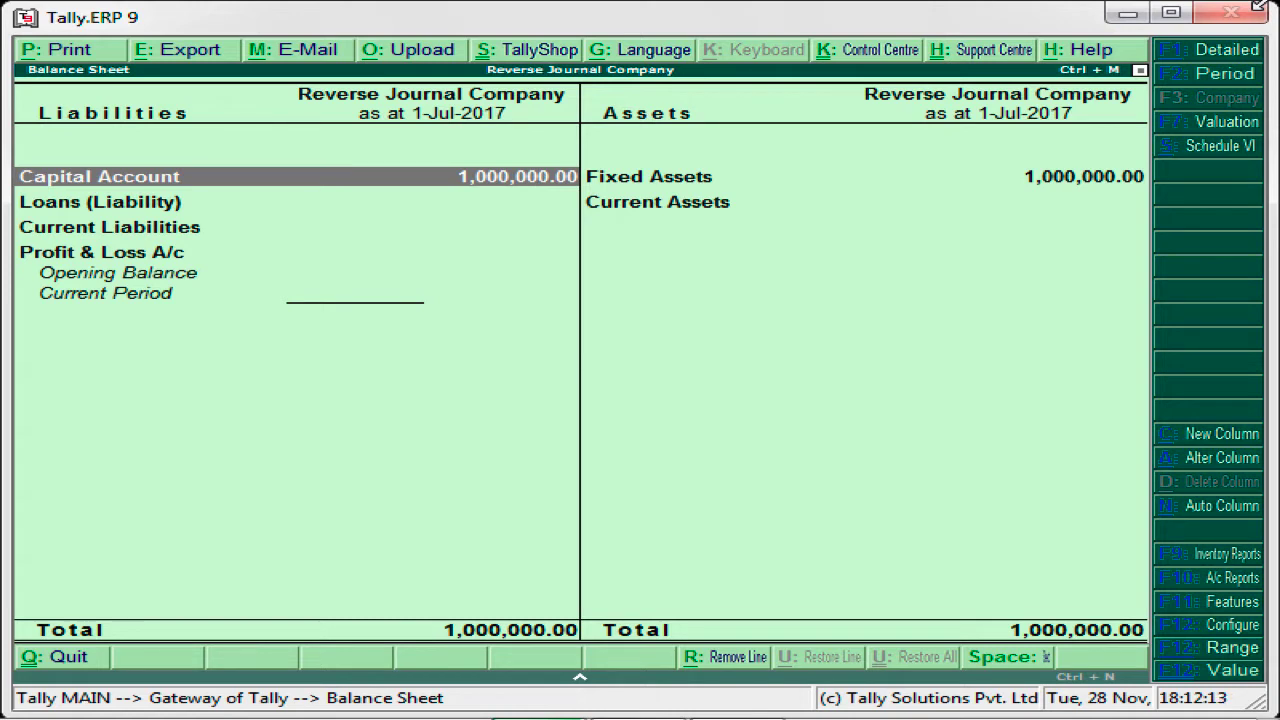
pyautogui.hotkey('alt', 'F1')
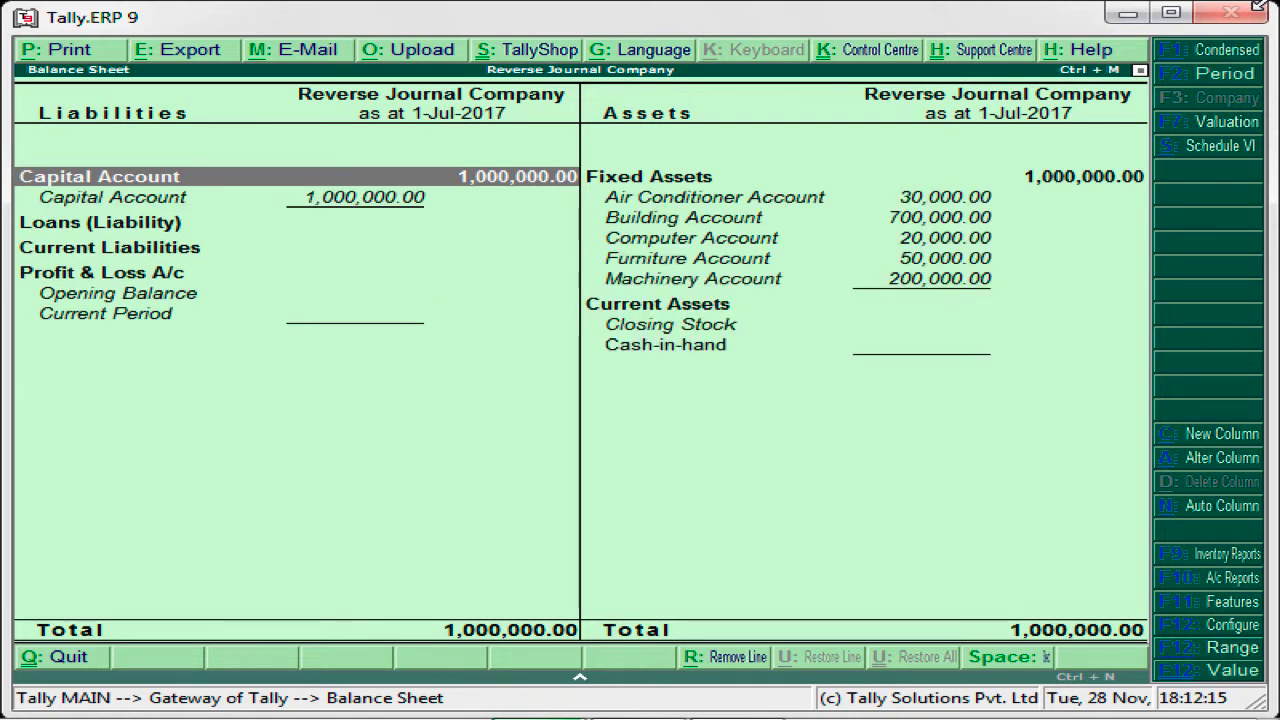
# - Go through the accounts under Fixed Assets again and leave the Balance Sheet
pyautogui.press('Right')
pyautogui.press('Down')
pyautogui.press('Down')
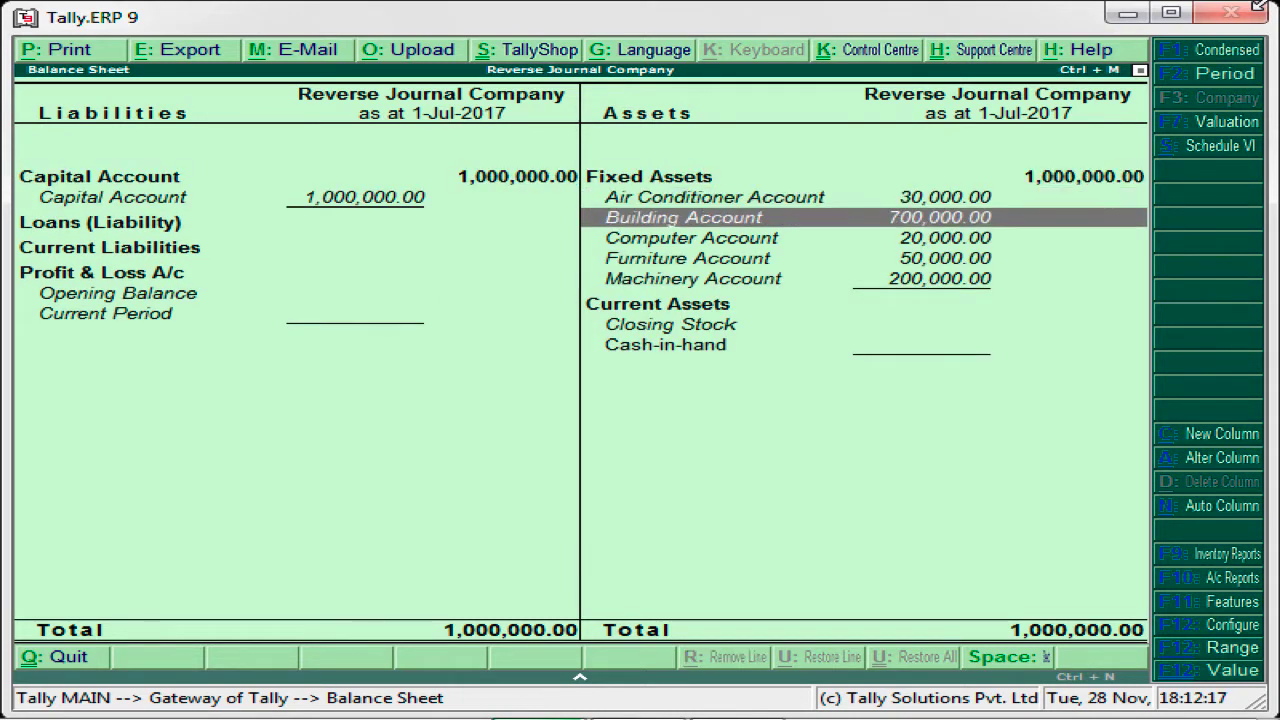
pyautogui.press('Down')
pyautogui.press('Down')
pyautogui.press('Down')
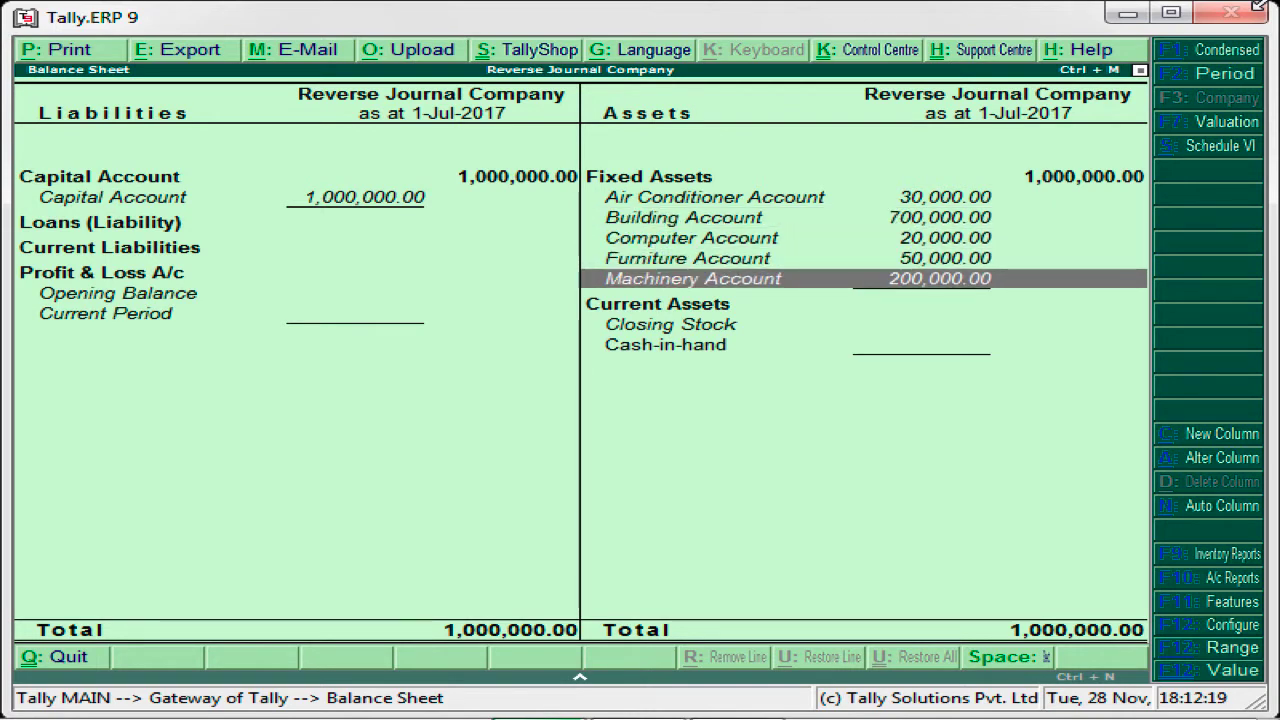
pyautogui.press('Escape')
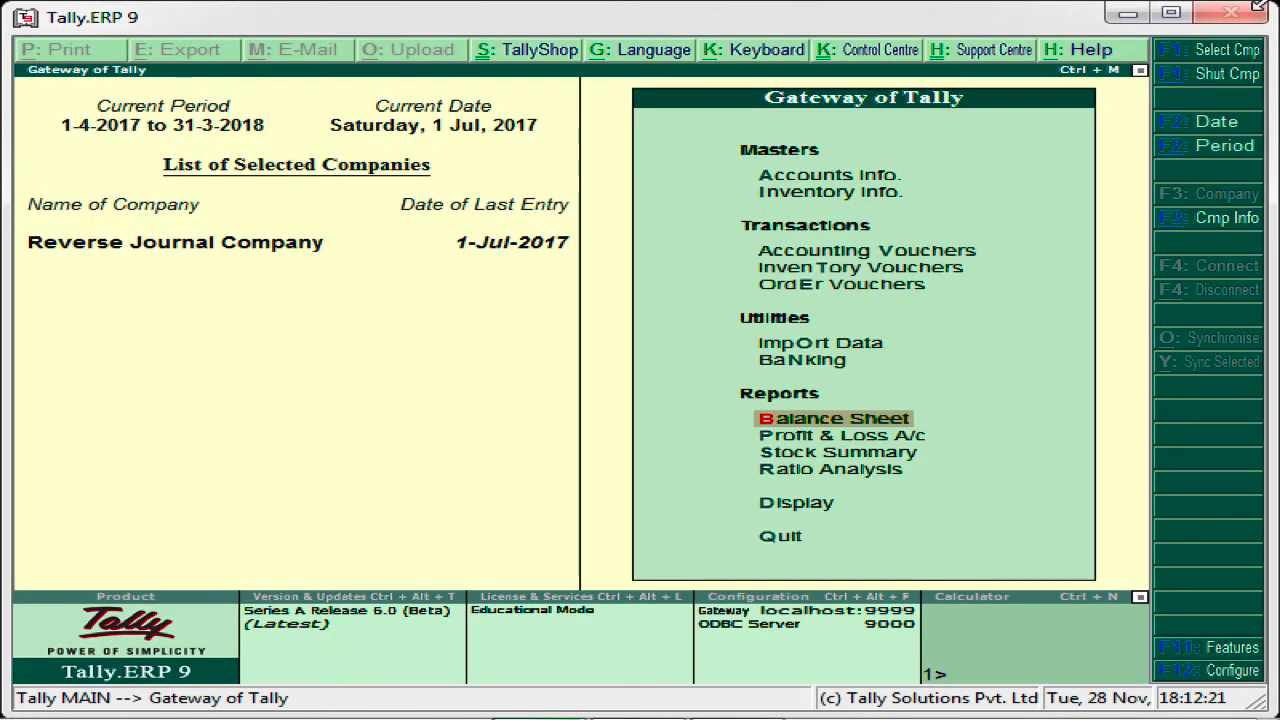
# - Start a new Reversing Journal voucher in accounting voucher creation
pyautogui.press('Up')
pyautogui.press('Up')
pyautogui.press('Up')
pyautogui.press('Up')
pyautogui.press('Up')
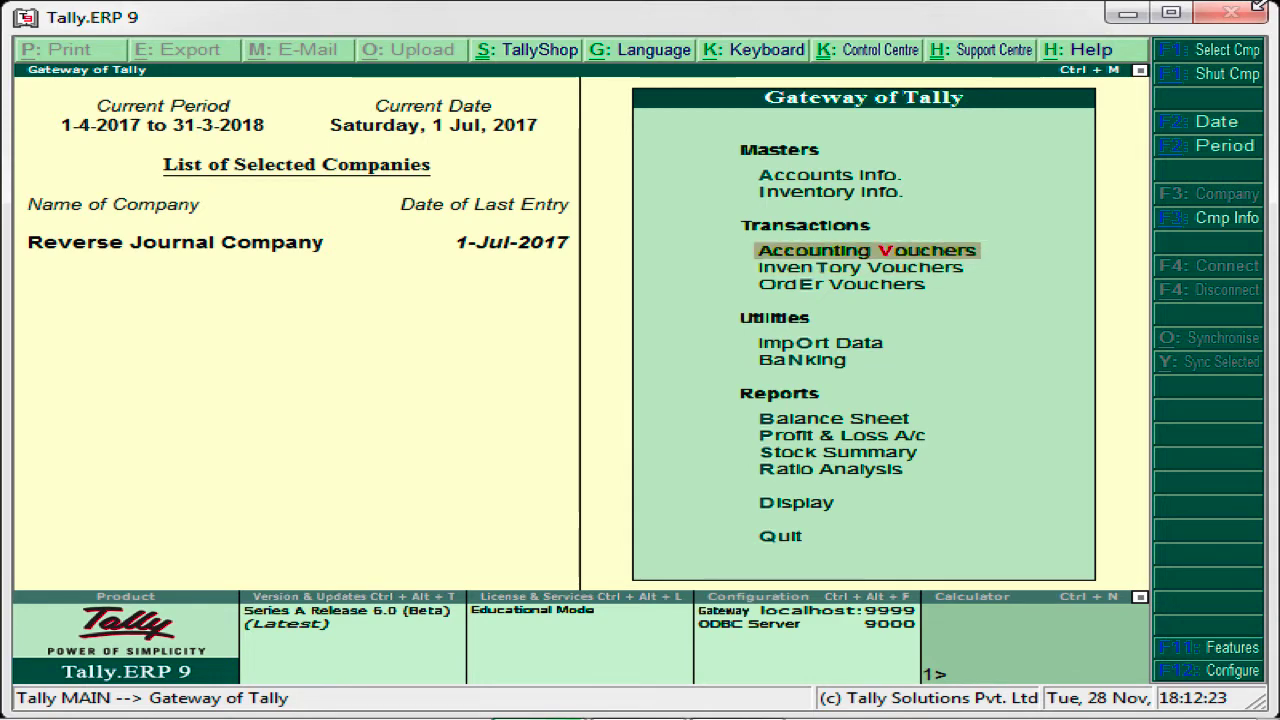
pyautogui.press('Return')
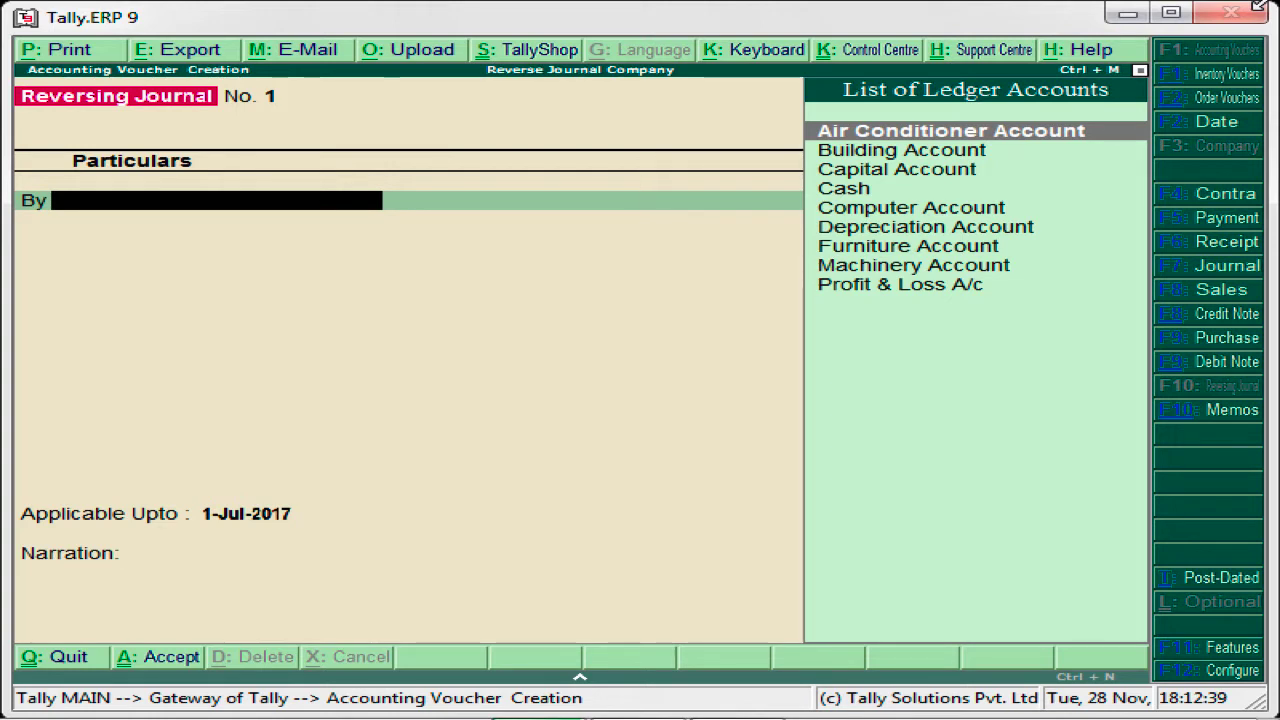
# - Choose Depreciation Account as the first By ledger of the reversing journal
pyautogui.press('Down')
pyautogui.press('Down')
pyautogui.press('Down')
pyautogui.press('Down')
pyautogui.press('Down')
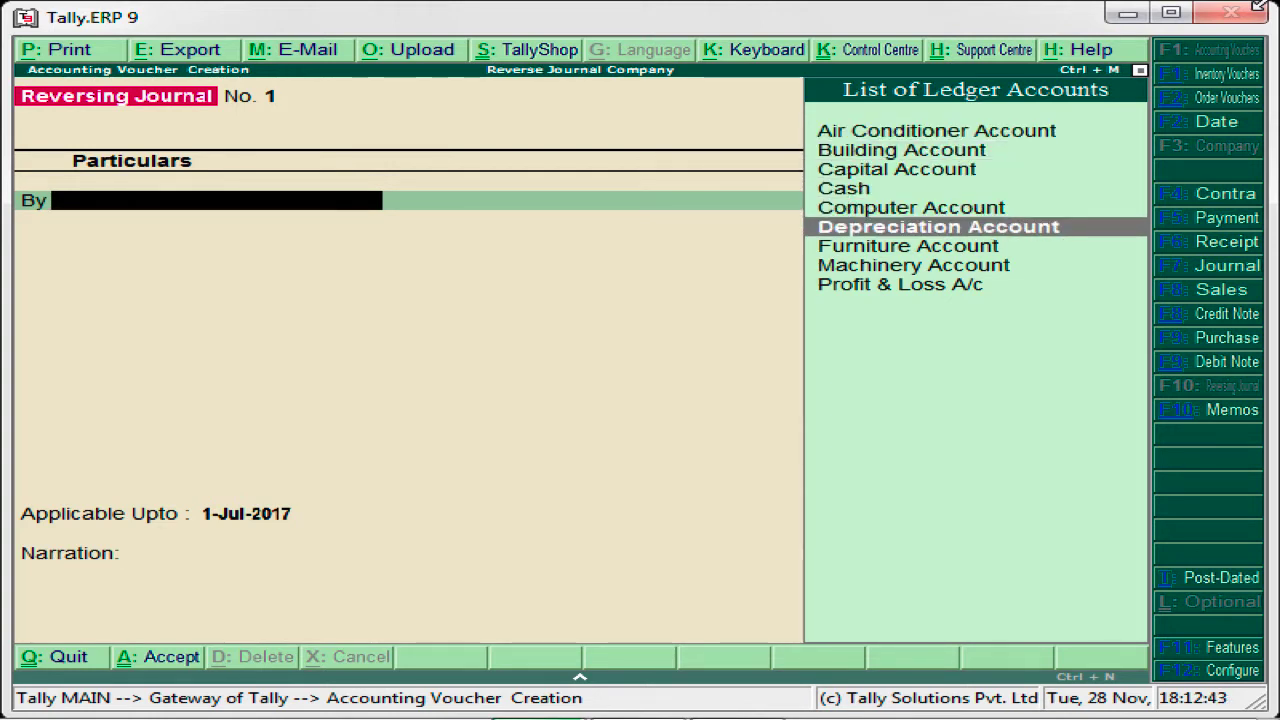
pyautogui.press('Return')
# - Open the Depreciation Account ledger from the voucher, go through its settings, and accept it as it is
pyautogui.press('BackSpace')
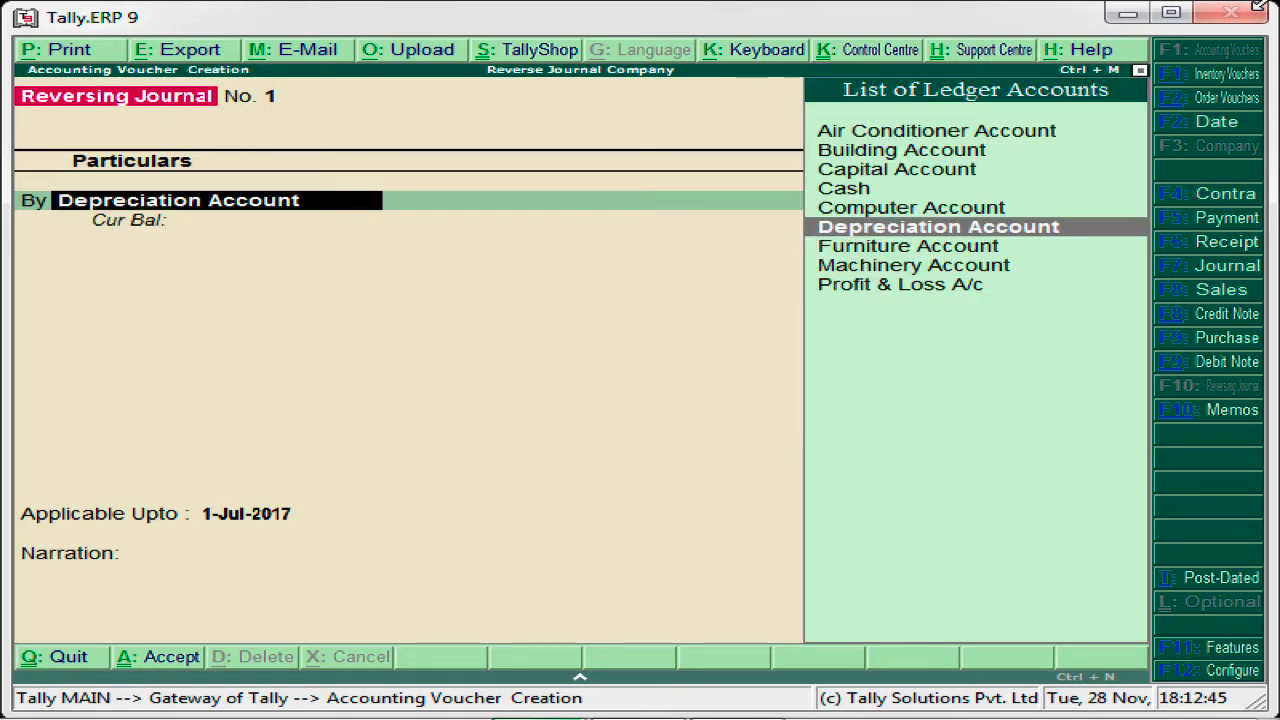
pyautogui.hotkey('ctrl', 'Return')
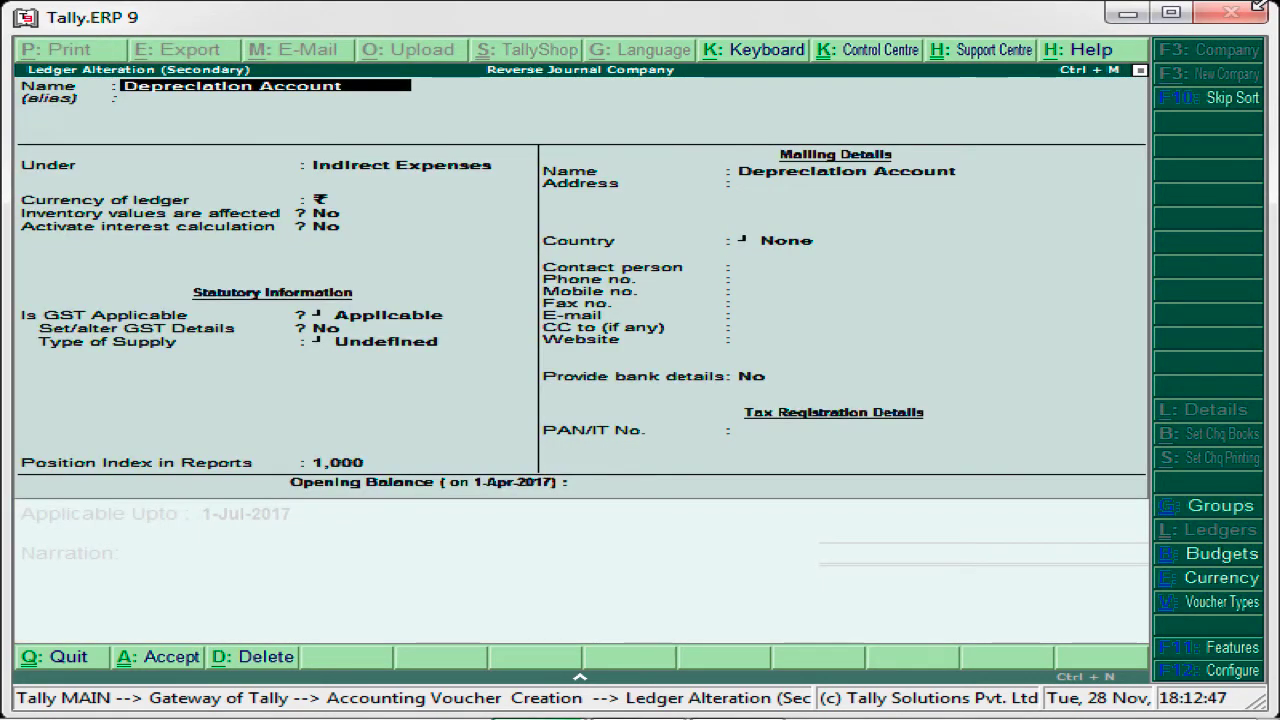
pyautogui.press('Return')
pyautogui.press('Return')
pyautogui.press('Return')
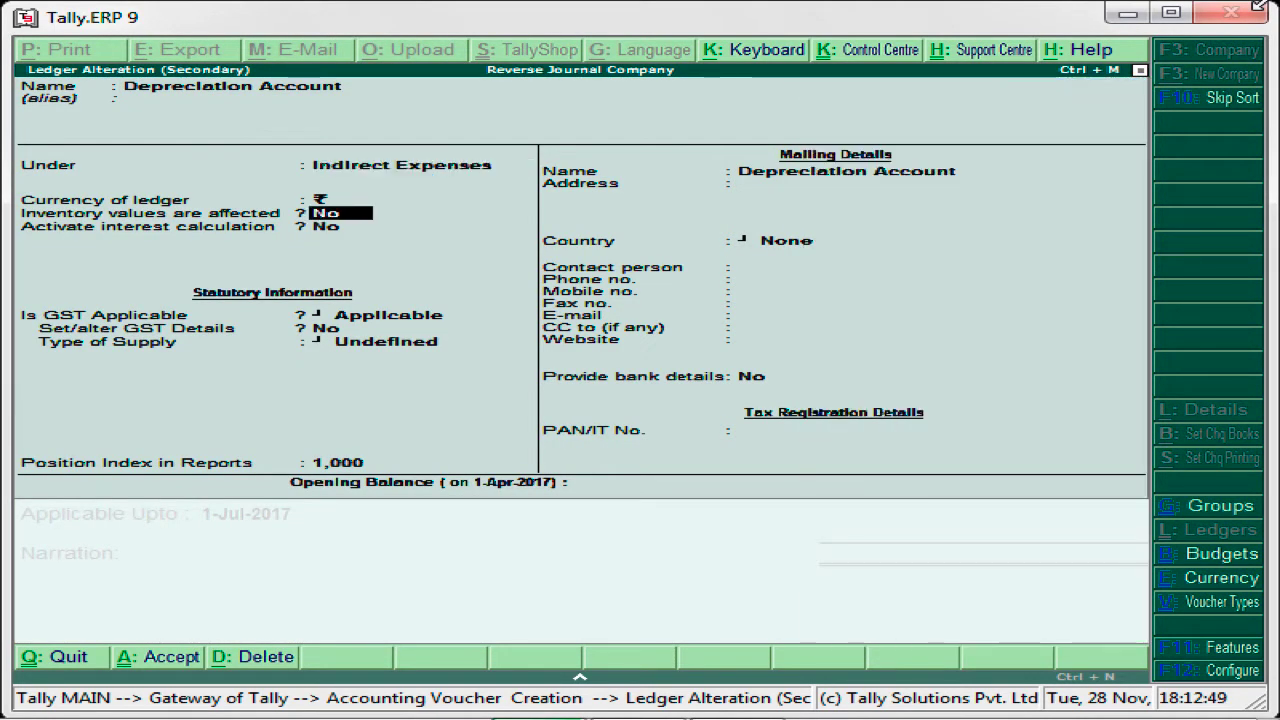
pyautogui.press('Return')
pyautogui.press('Return')
pyautogui.press('Return')
pyautogui.press('Return')
pyautogui.press('Return')
pyautogui.press('Return')
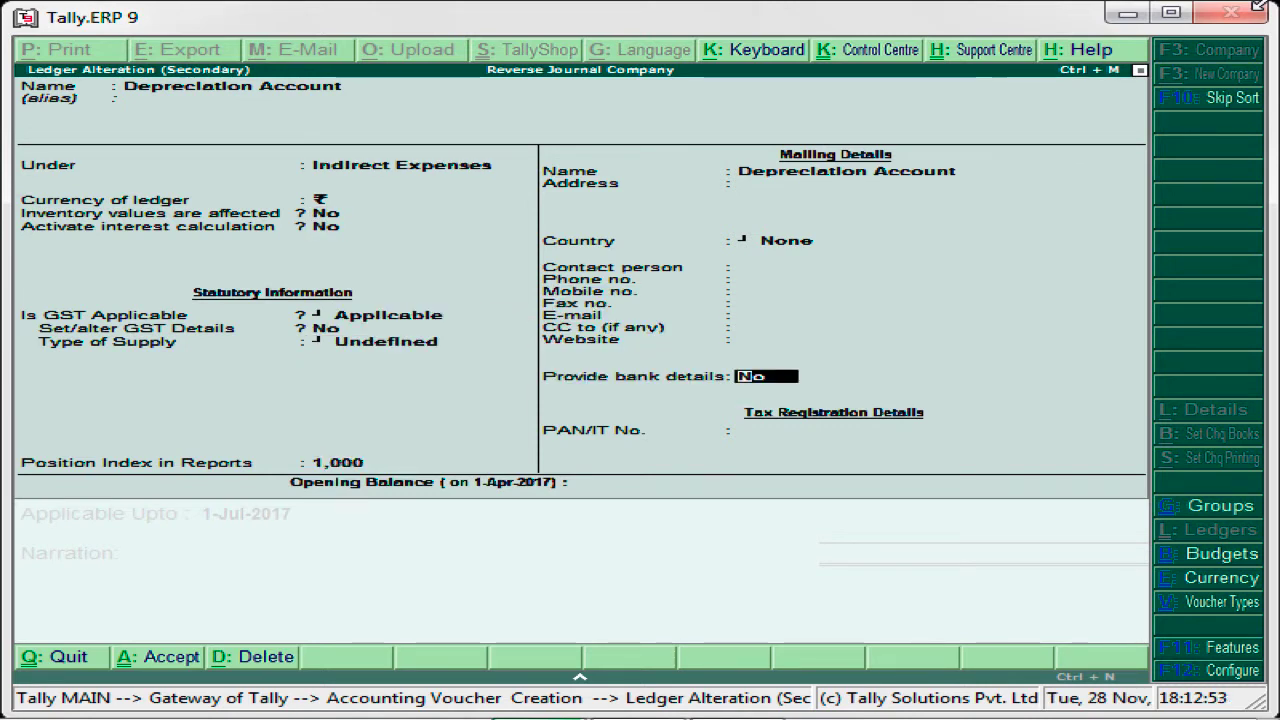
pyautogui.press('Return')
pyautogui.press('Return')
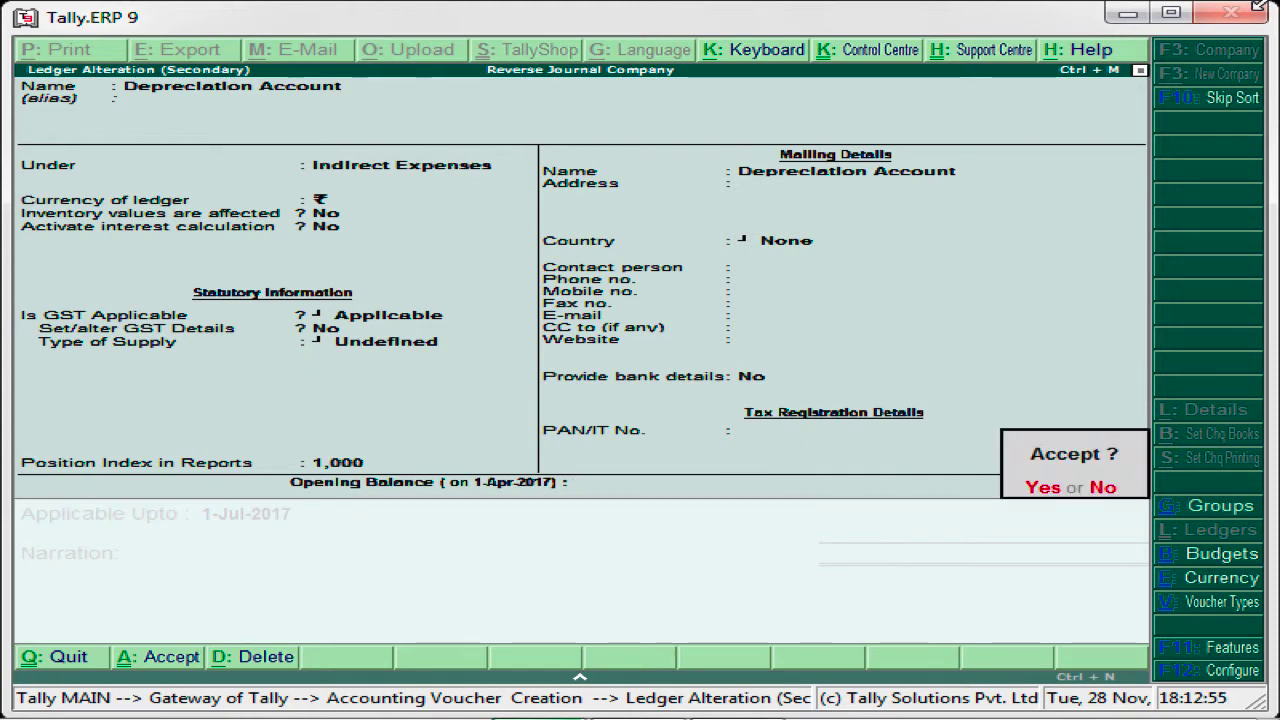
pyautogui.press('Return')
# - Debit Depreciation Account with 5,000 and credit the same amount to Furniture Account in the reversing journal
pyautogui.press('Return')
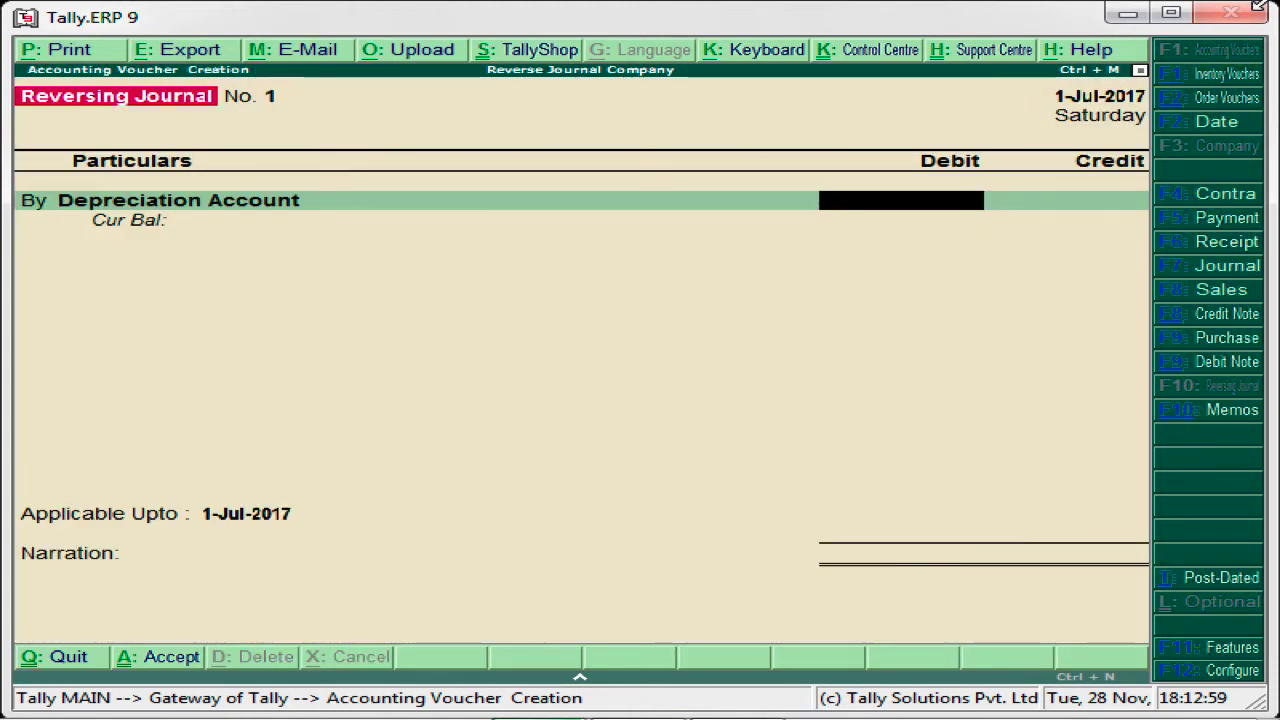
pyautogui.write('5,000')
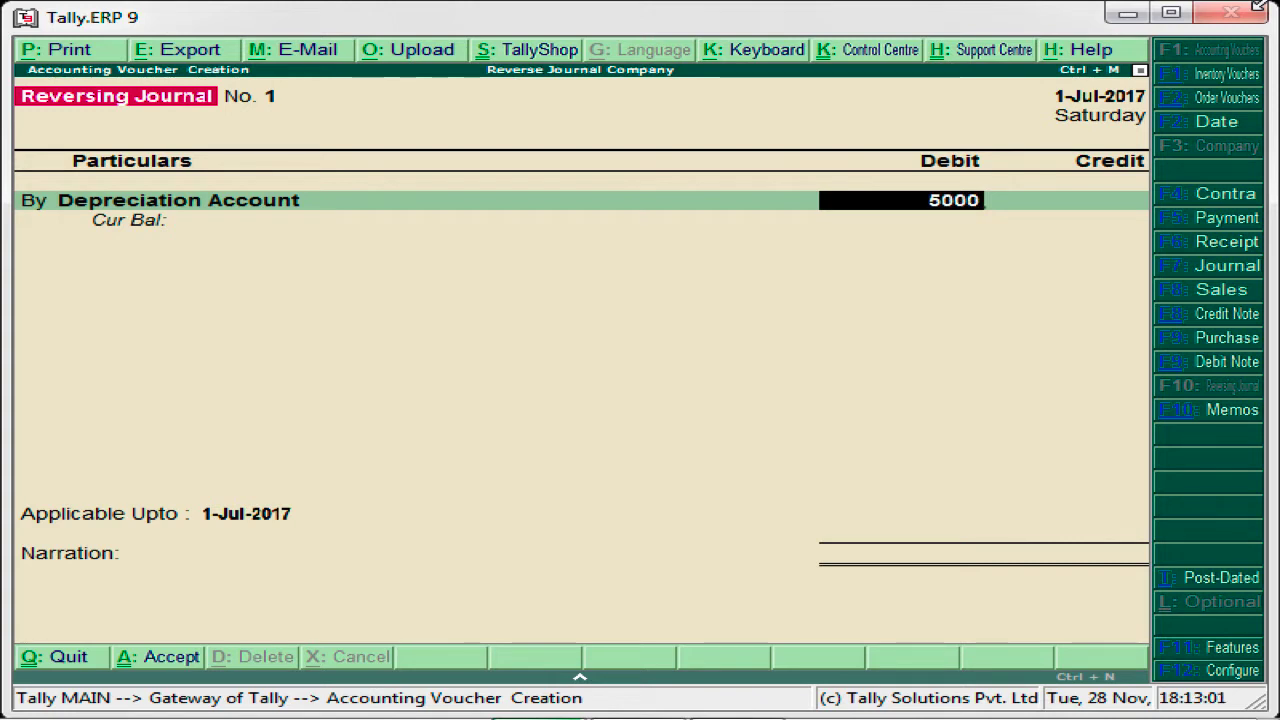
pyautogui.press('Return')
pyautogui.press('Return')
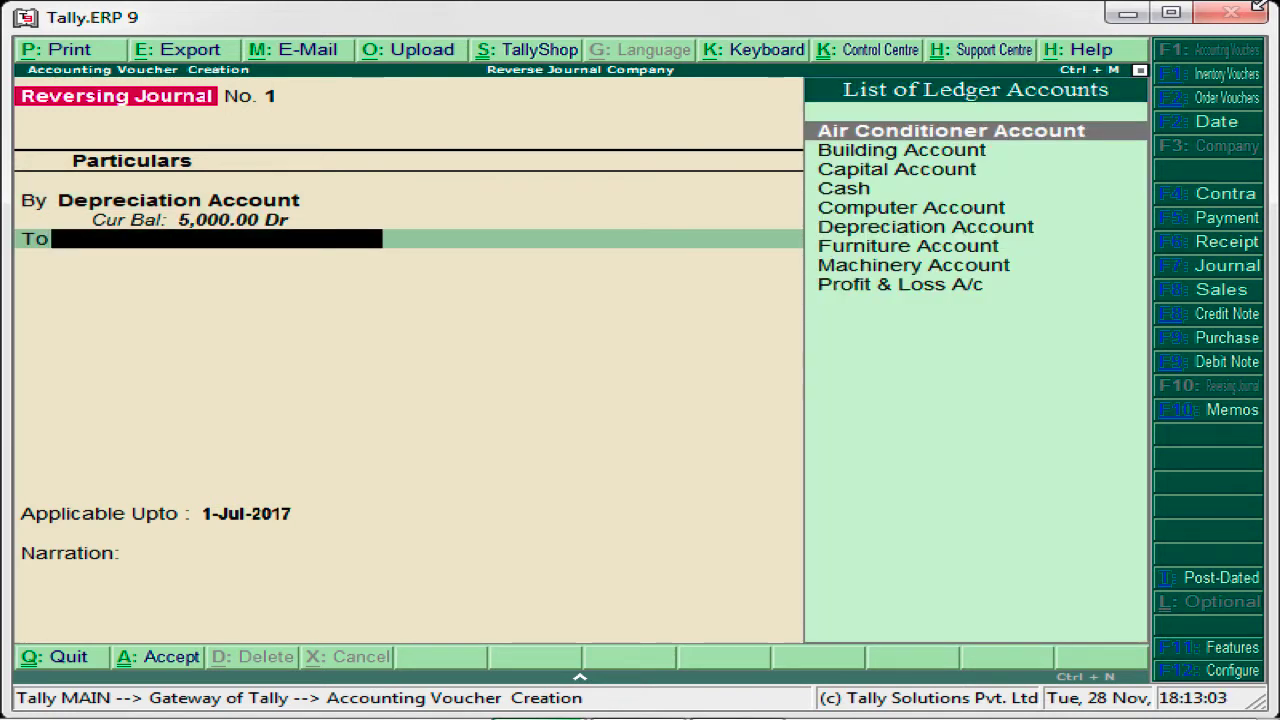
pyautogui.press('Down')
pyautogui.press('Down')
pyautogui.press('Down')
pyautogui.press('Down')
pyautogui.press('Down')
pyautogui.press('Down')
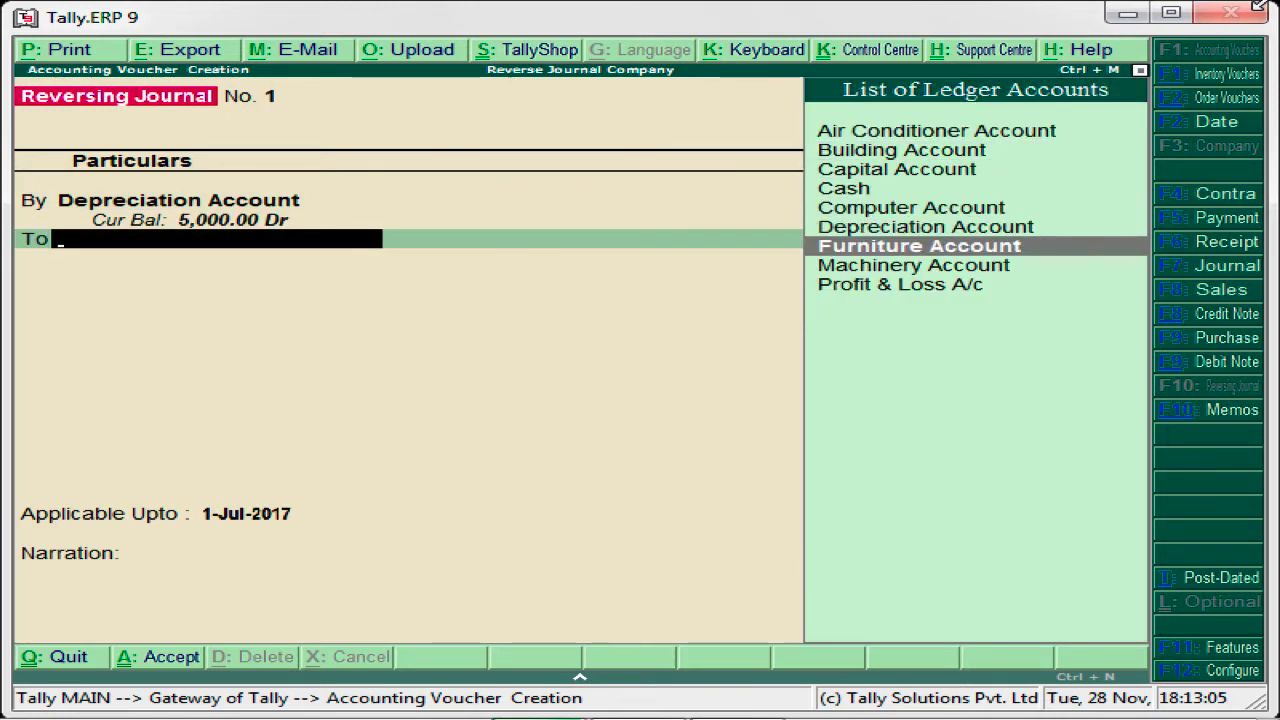
pyautogui.press('Return')
pyautogui.press('Return')
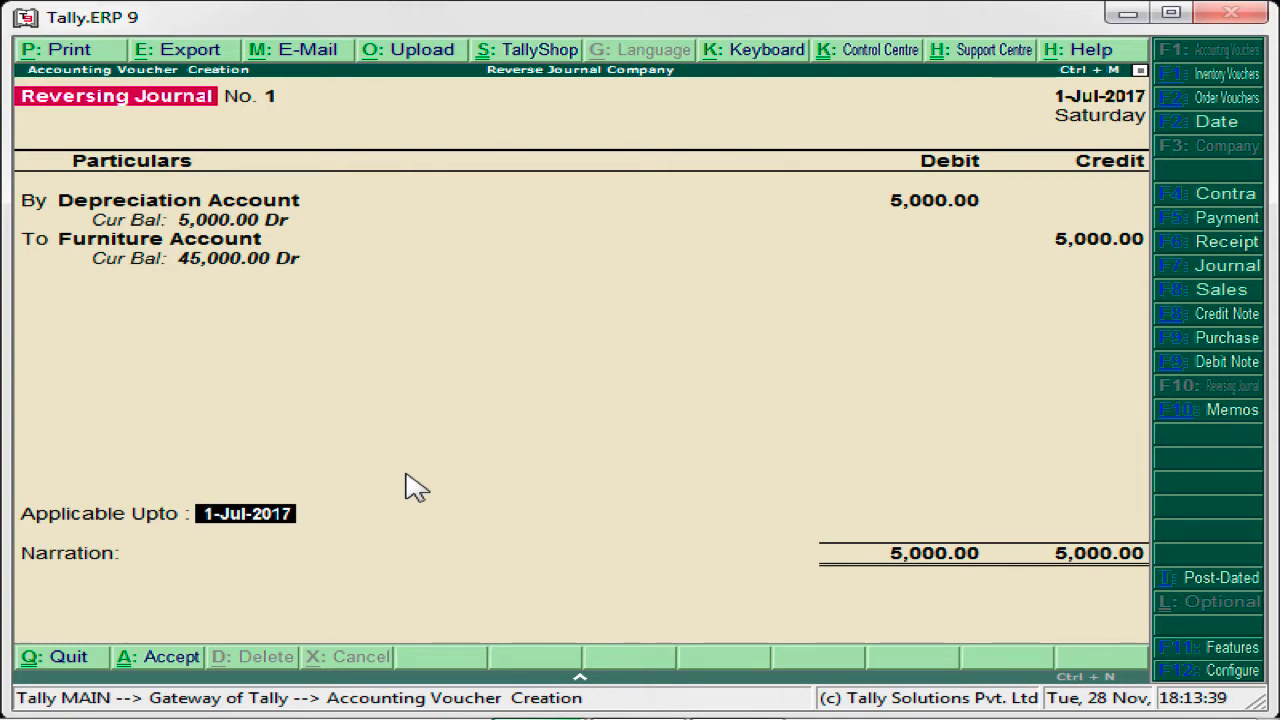
# - Make the furniture depreciation voucher applicable up to 1-Aug-2017 and save it without a narration
pyautogui.write('1-')
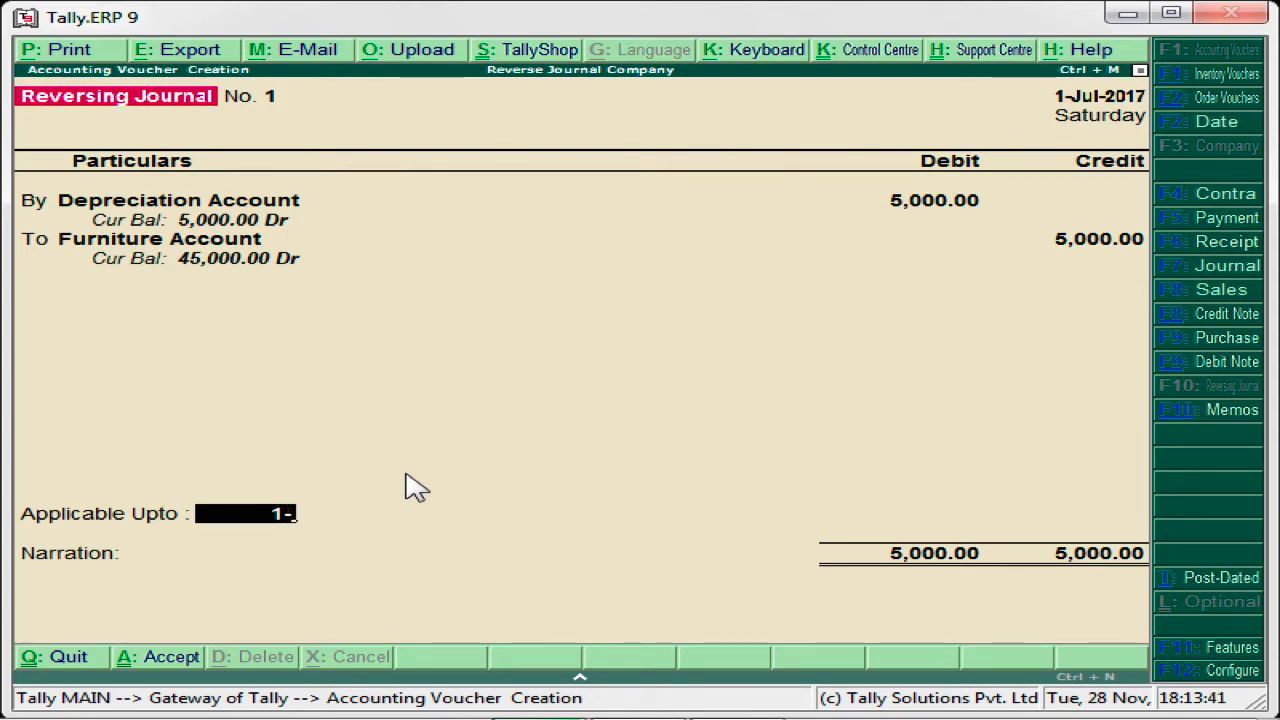
pyautogui.write('aug')
pyautogui.press('Return')
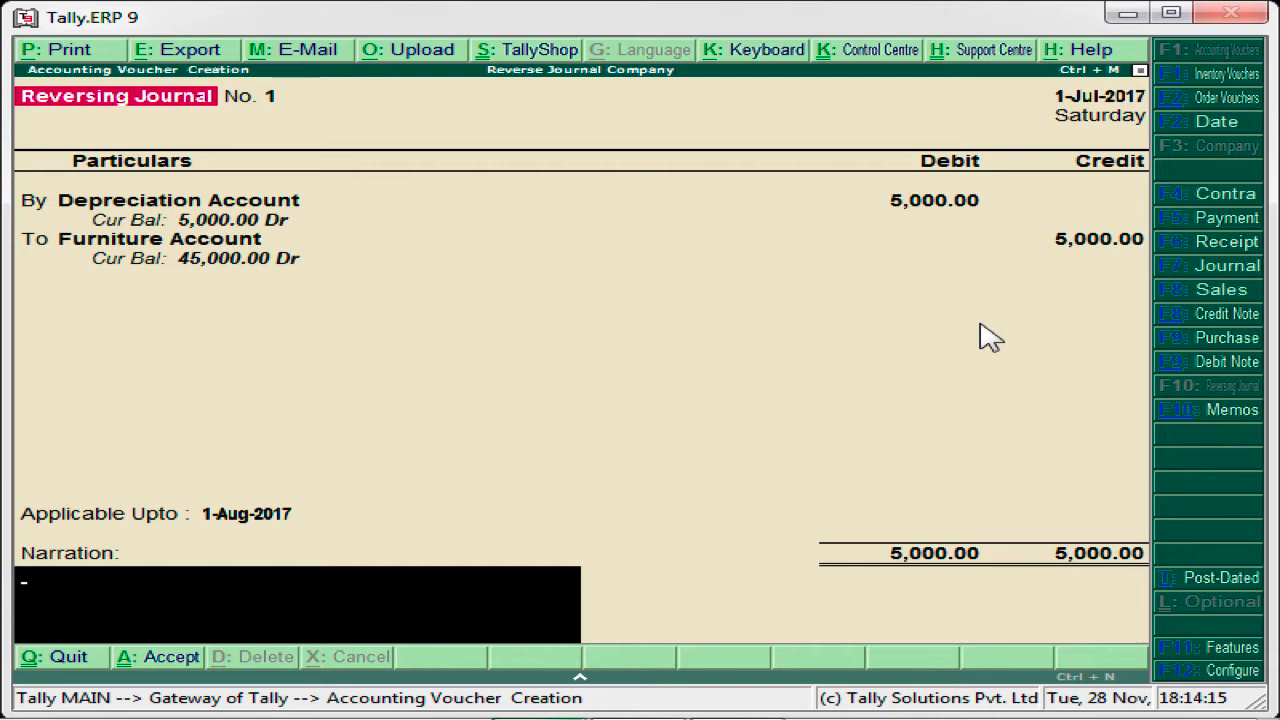
pyautogui.press('Return')
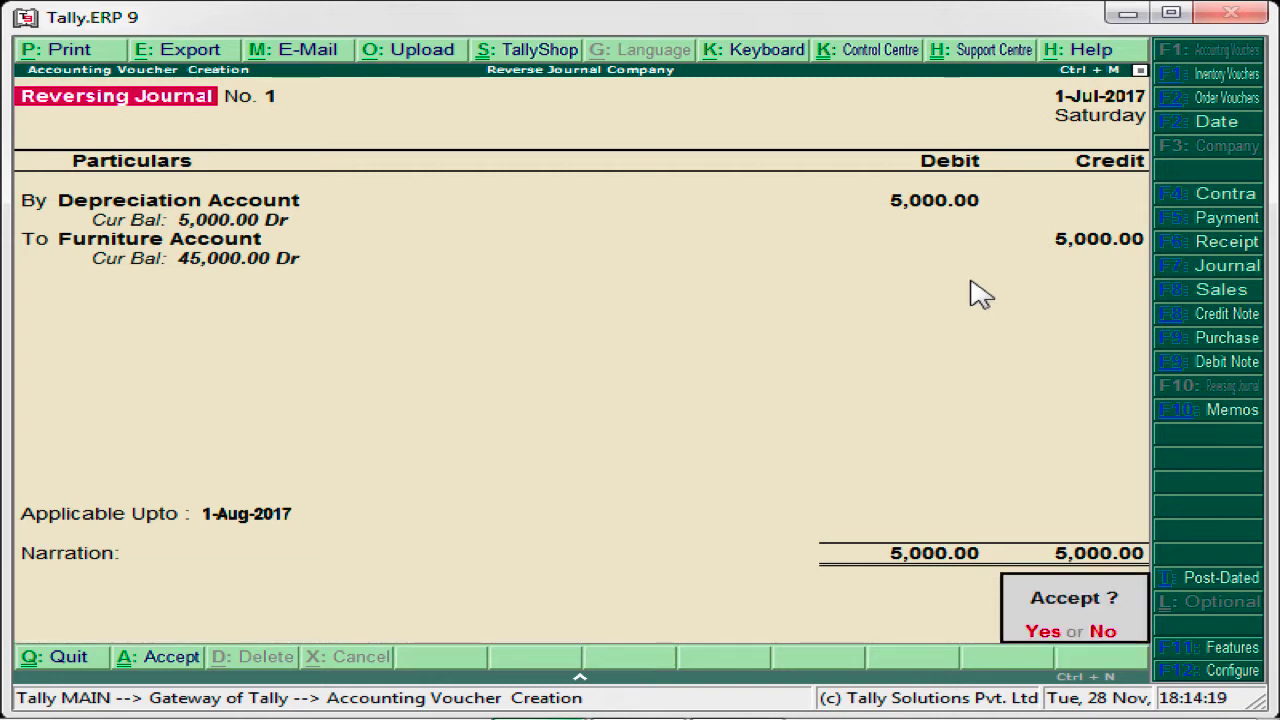
pyautogui.press('Return')
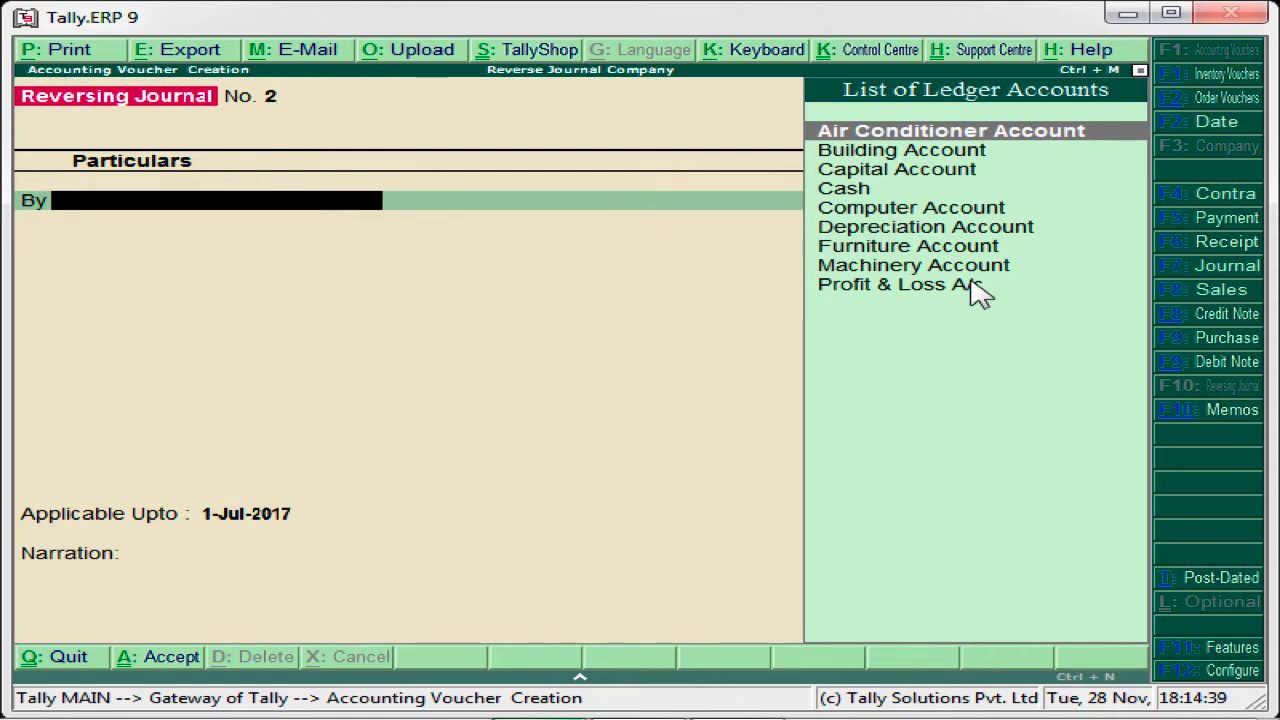
pyautogui.press('Down')
pyautogui.press('Return')
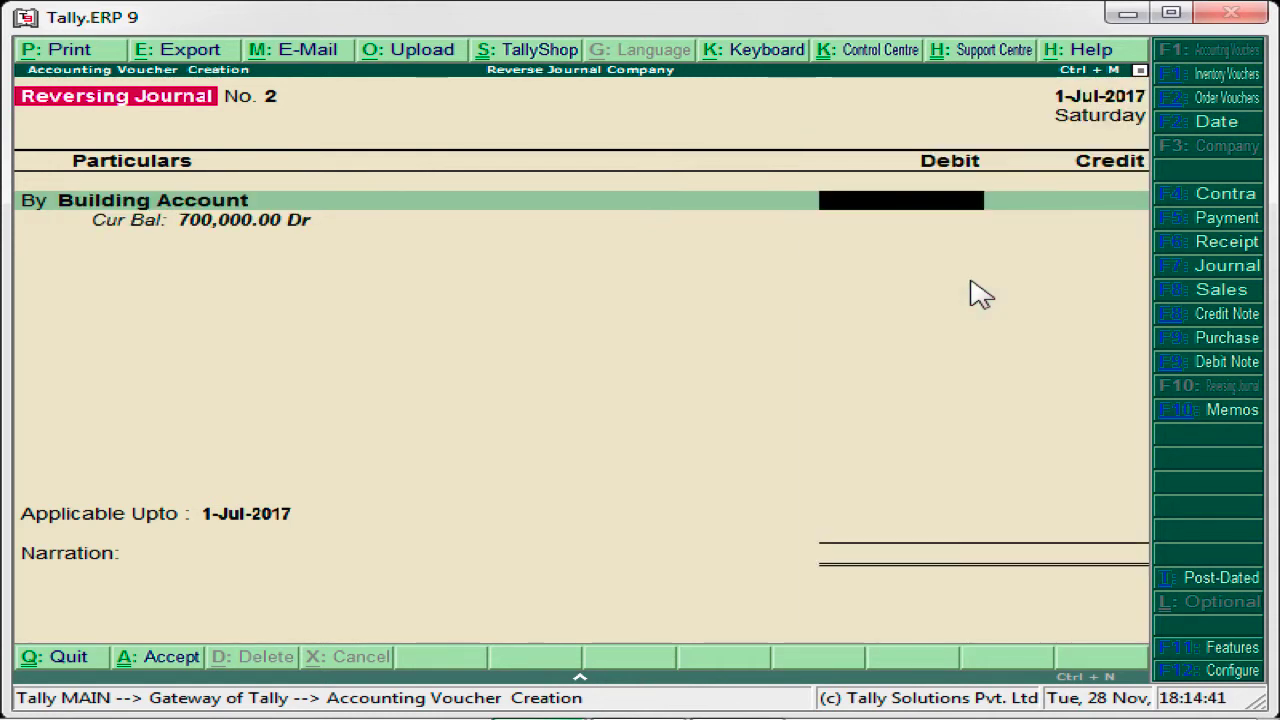
pyautogui.press('BackSpace')
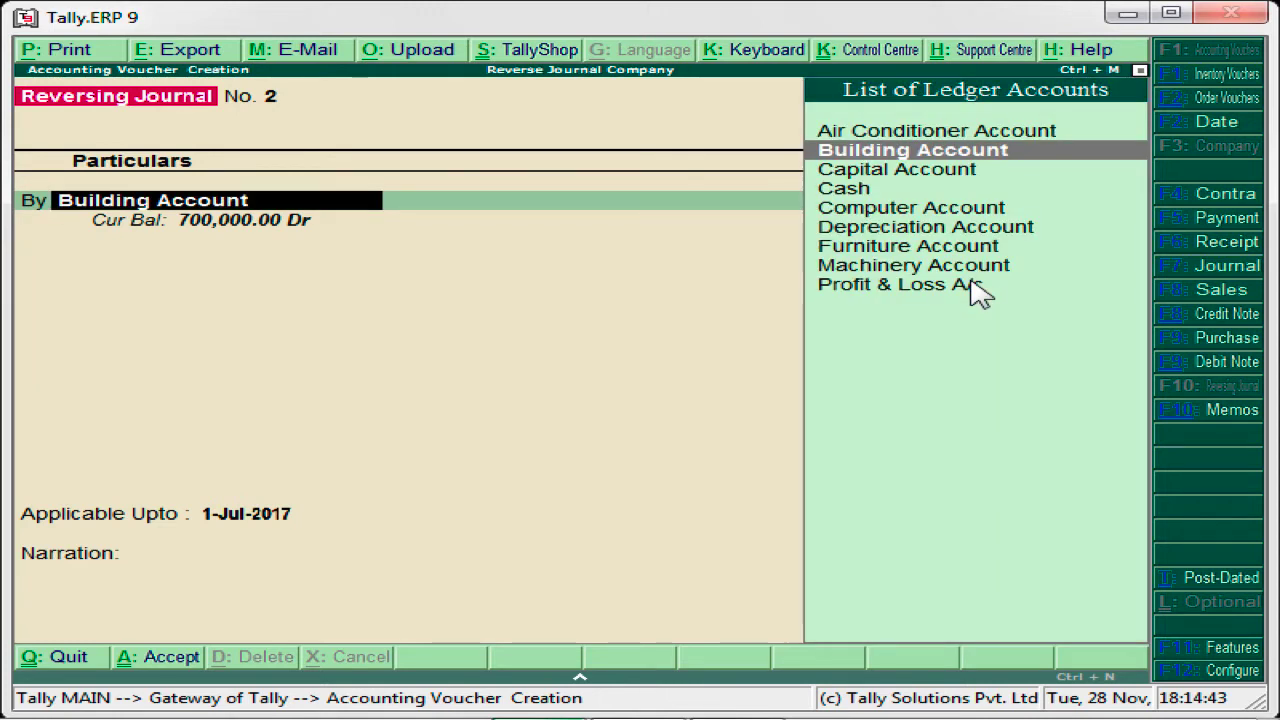
# - Debit Depreciation Account with 50,000 and credit the same amount to Building Account in the second reversing journal
pyautogui.write('De')
pyautogui.press('Return')
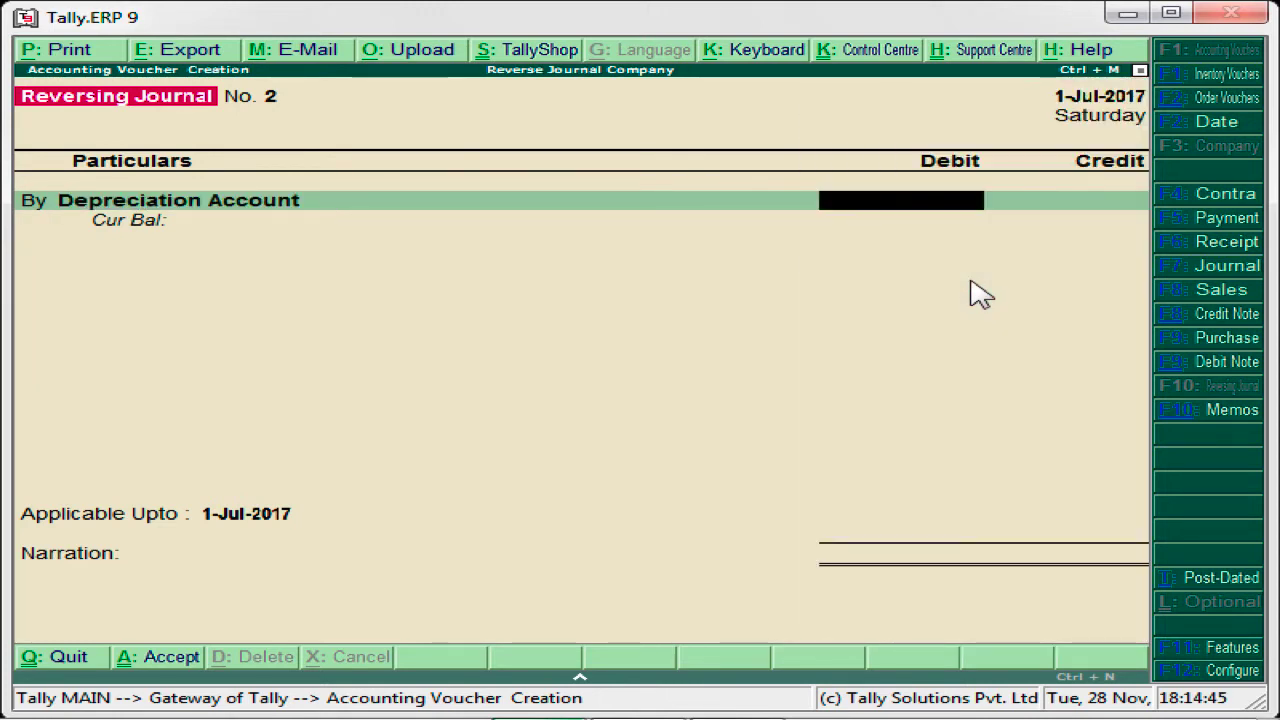
pyautogui.write('50000')
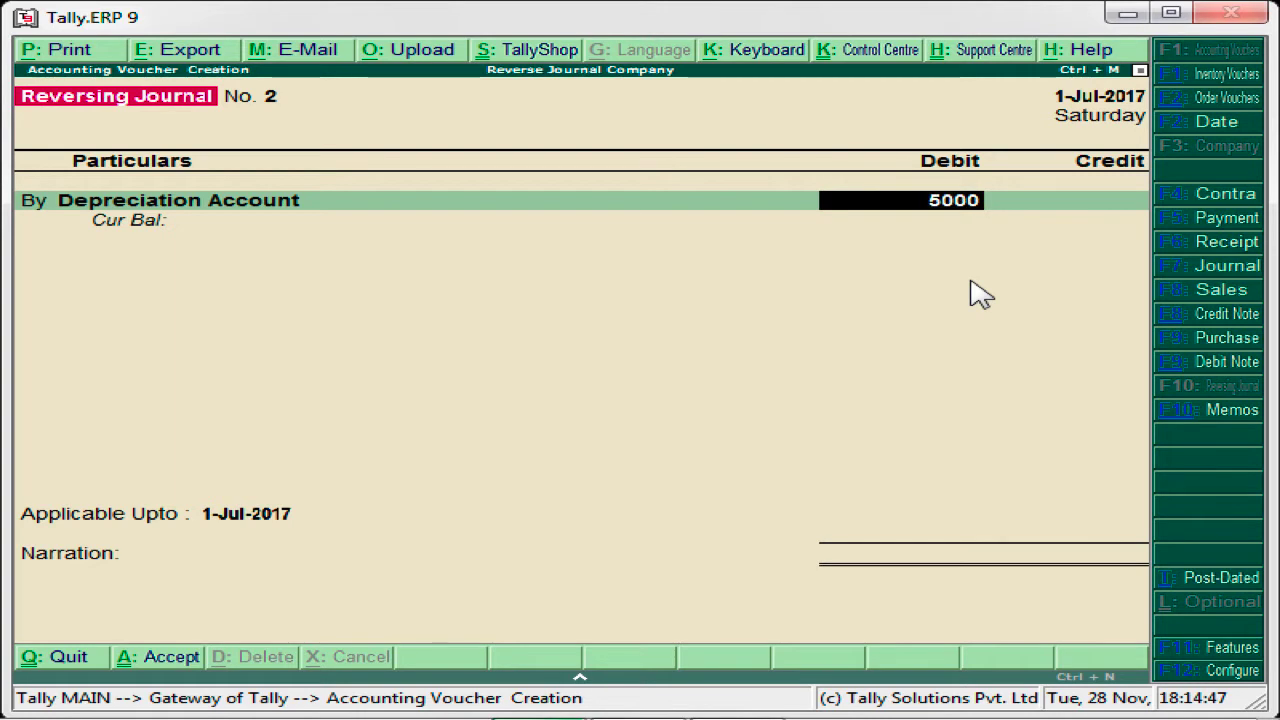
pyautogui.press('Return')
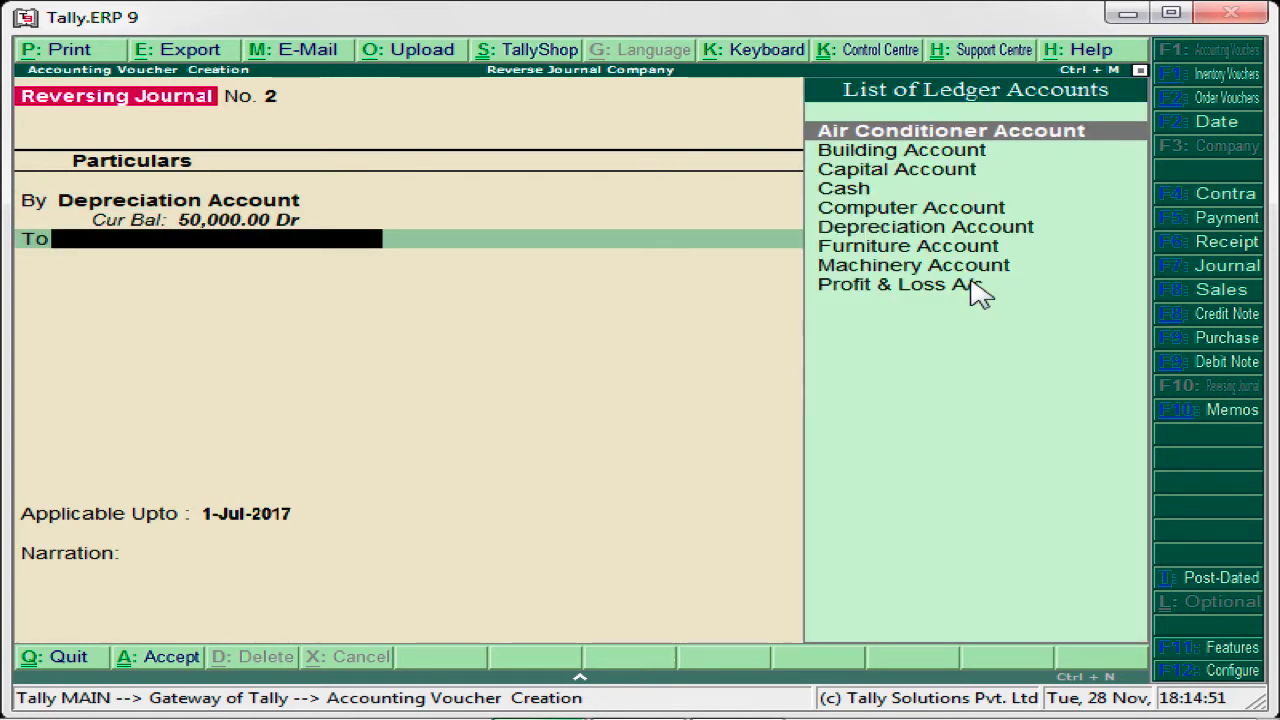
pyautogui.press('Down')
pyautogui.press('Return')
pyautogui.press('Return')
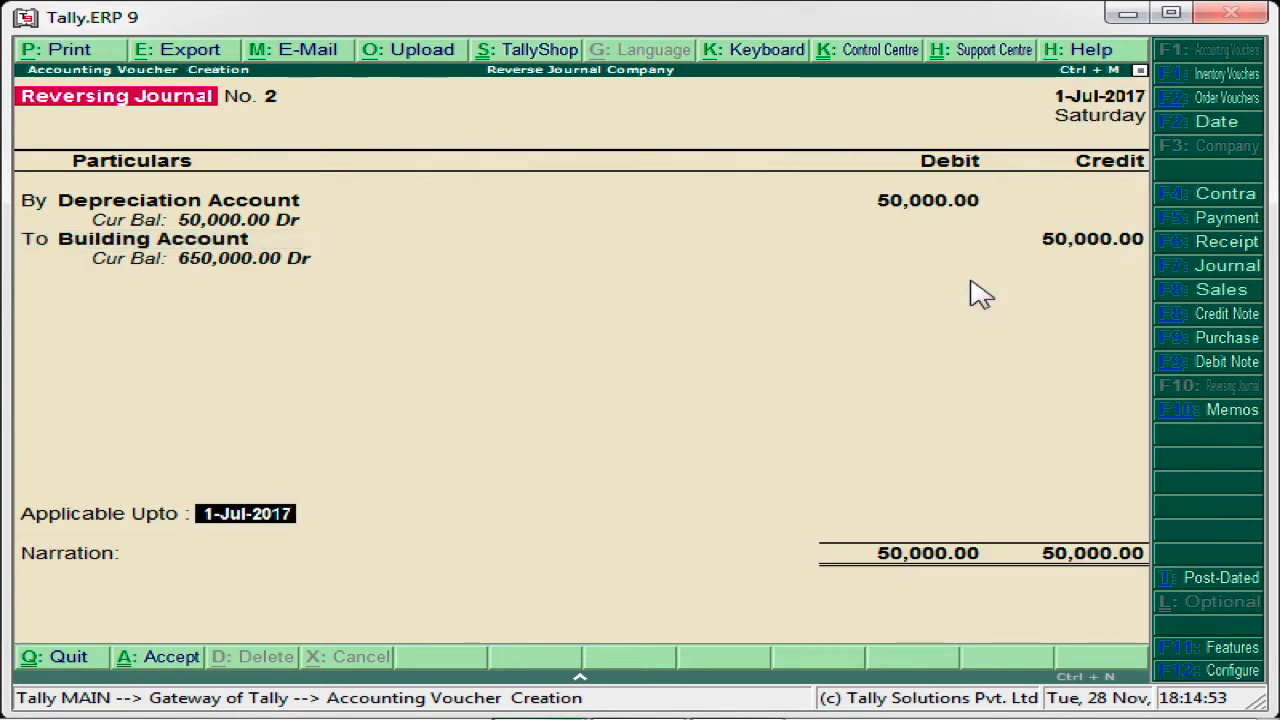
# - Make the building depreciation voucher applicable up to 1-Aug-2017 and save it without a narration
pyautogui.write('1-aug')
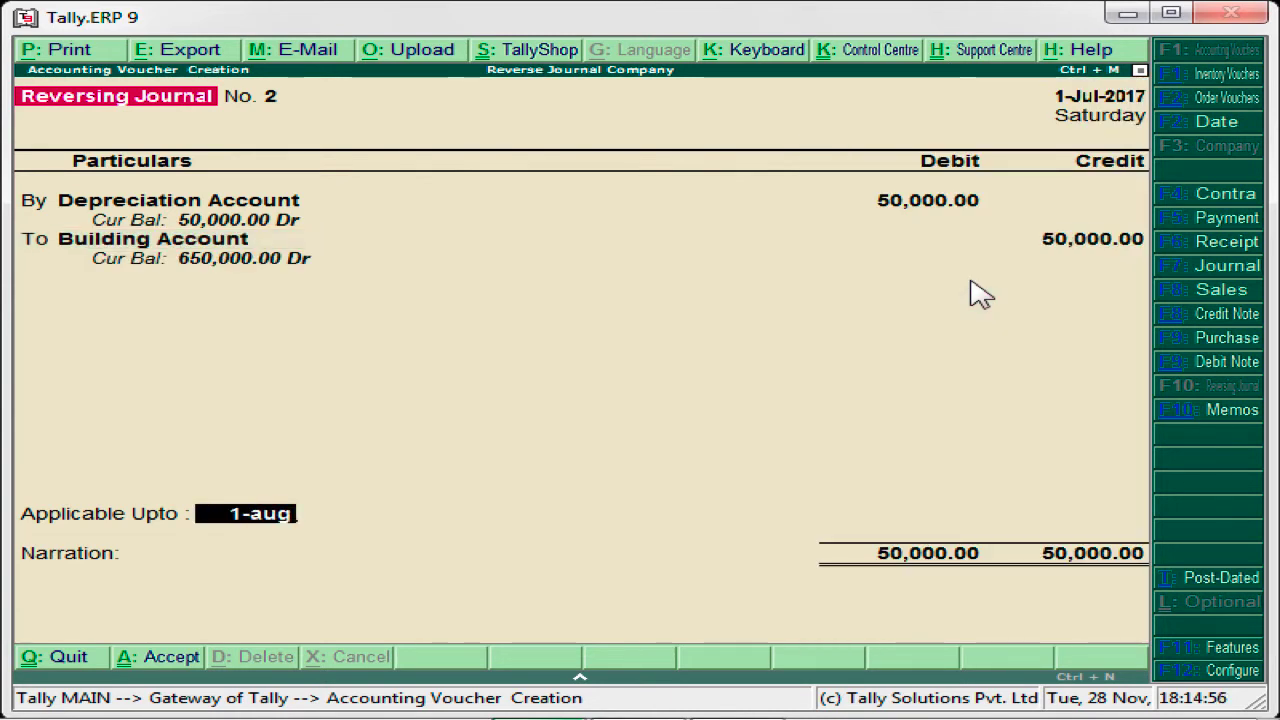
pyautogui.press('Return')
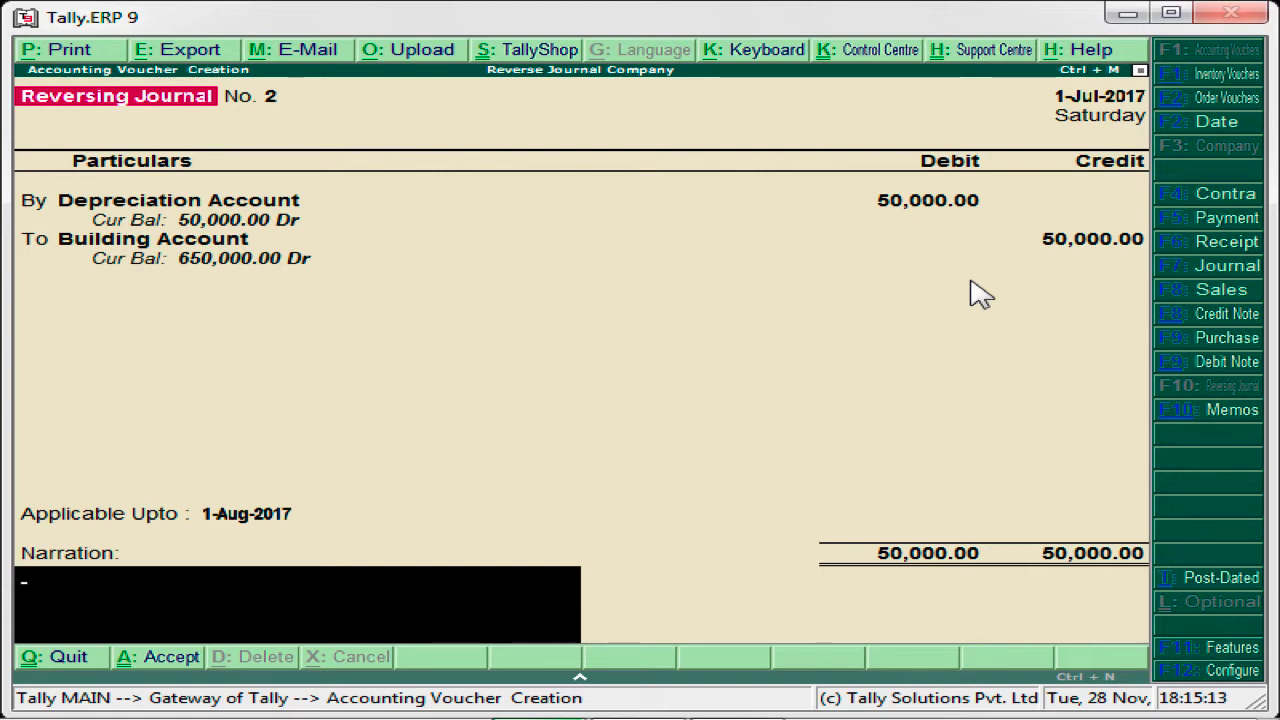
pyautogui.press('Return')
pyautogui.press('Return')
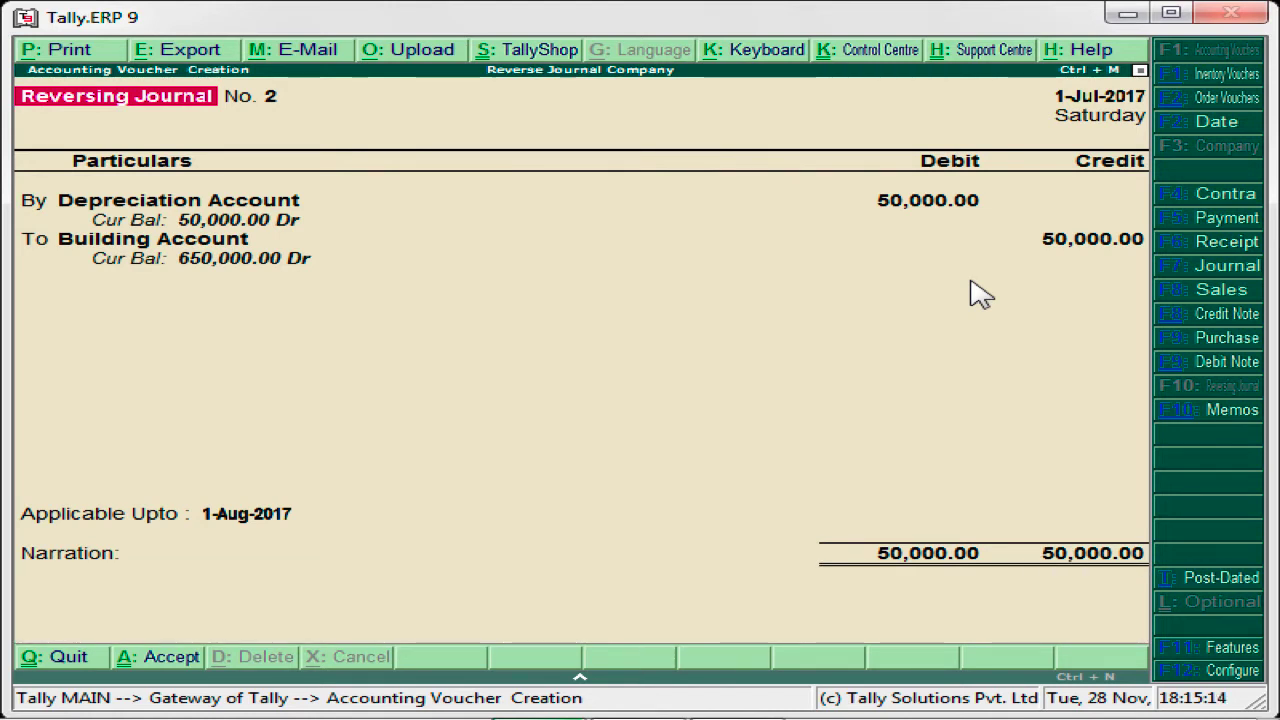
# - Debit Depreciation Account with 10,000 and credit the same amount to Air Conditioner Account in the third reversing journal
pyautogui.write('De')
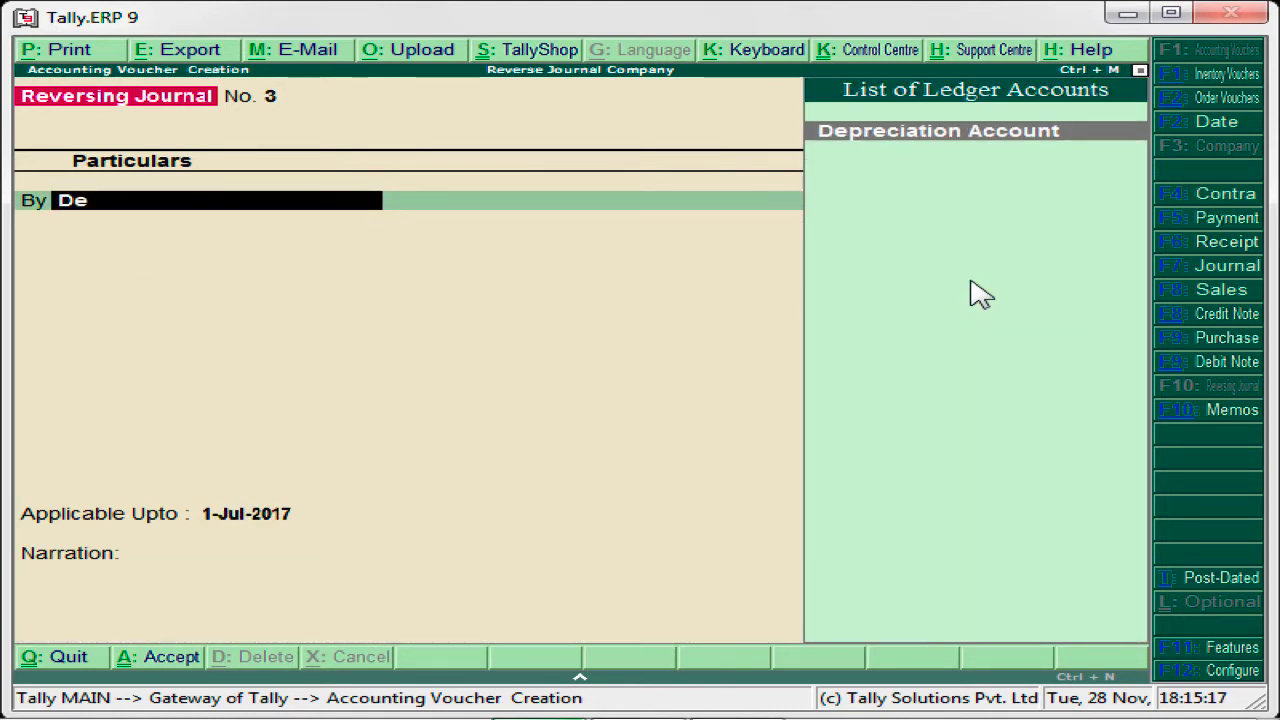
pyautogui.press('Return')
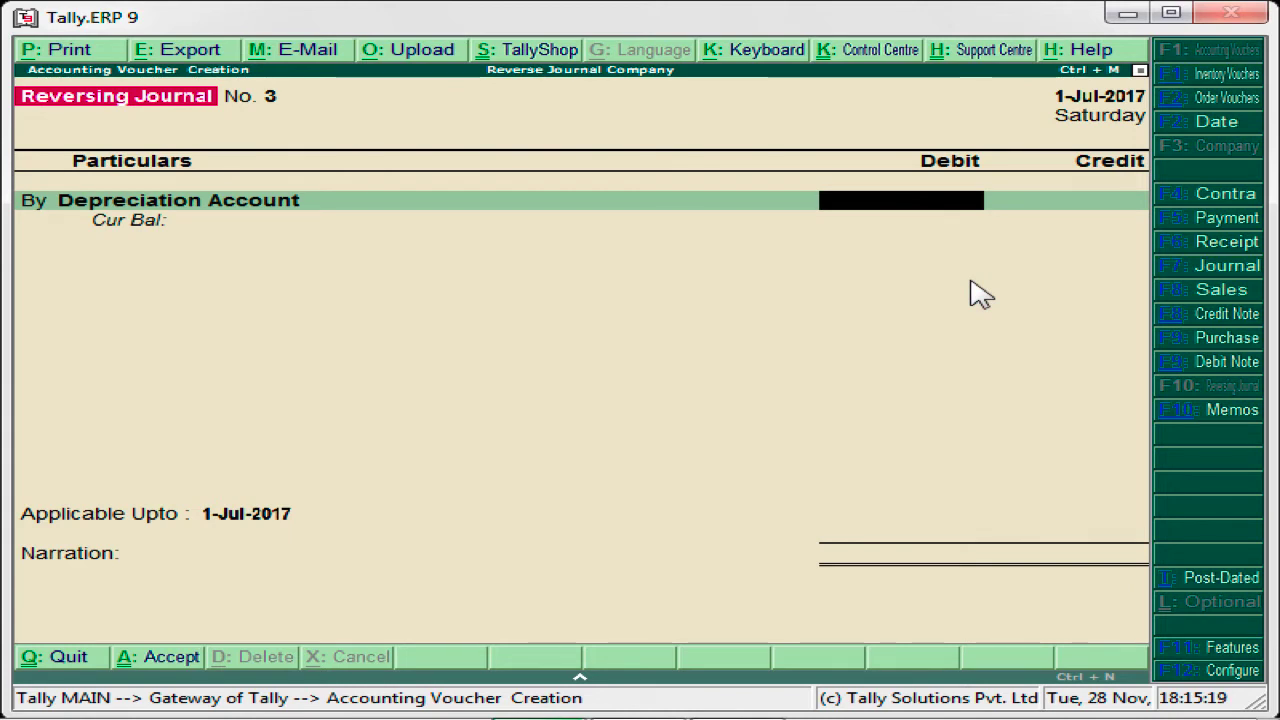
pyautogui.write('10000')
pyautogui.press('Return')
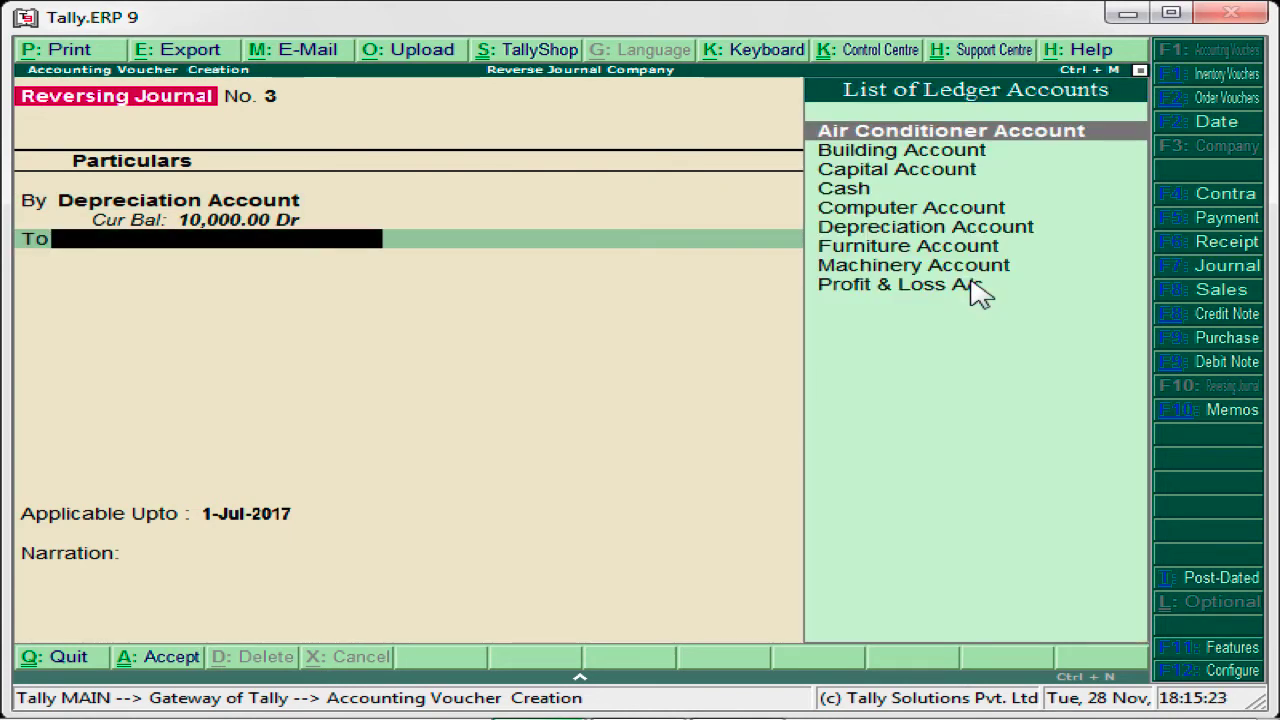
pyautogui.press('Return')
pyautogui.press('Return')
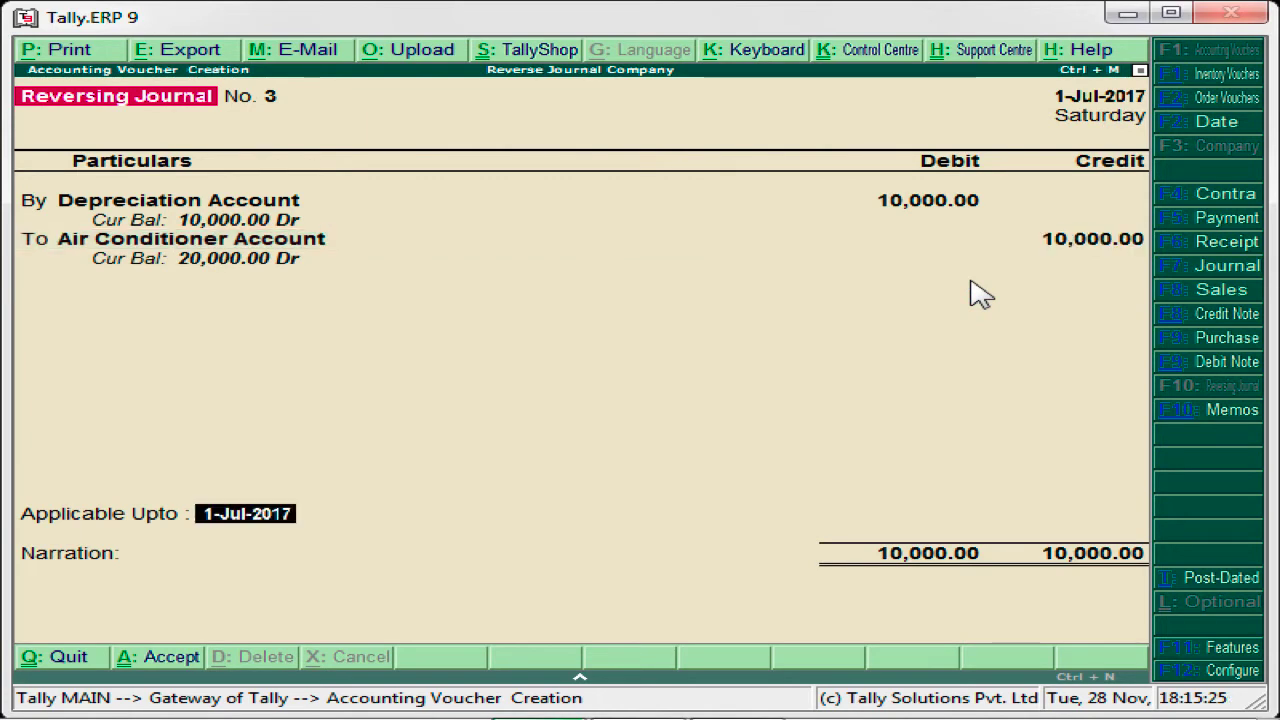
# - Make the air conditioner depreciation voucher applicable up to 1-Aug-2017 and save it without a narration
pyautogui.write('1-aug')
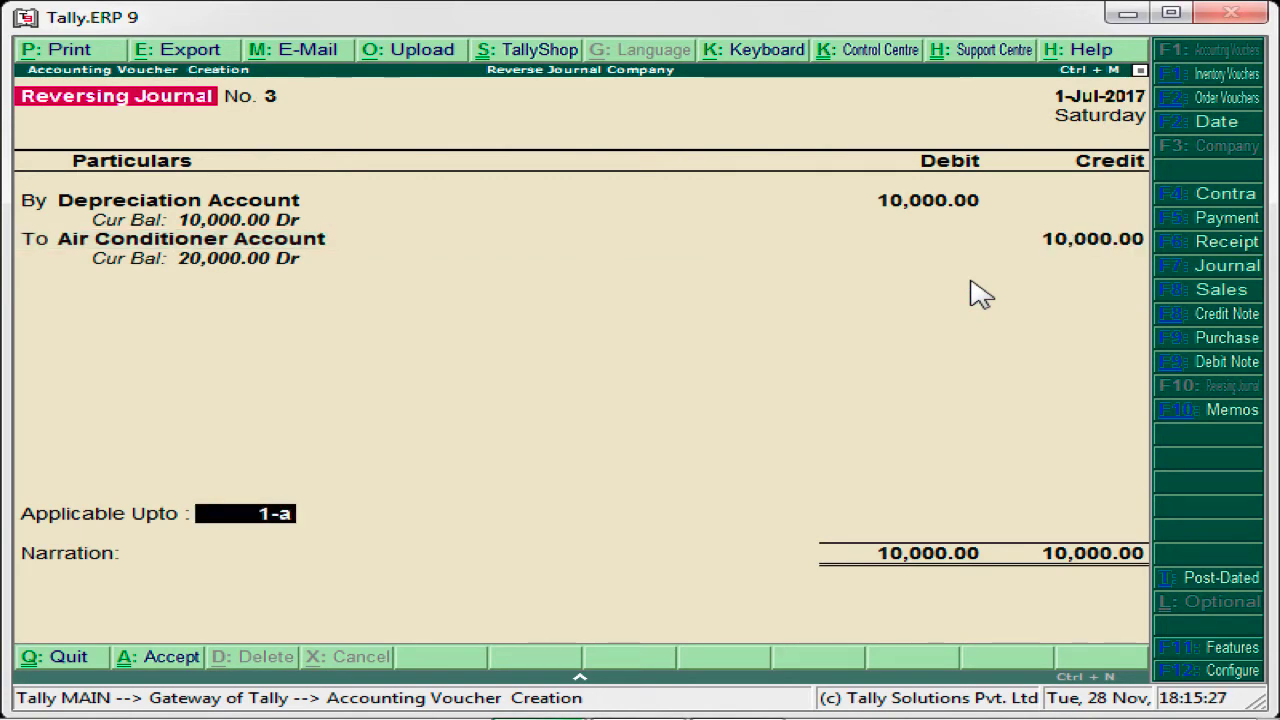
pyautogui.press('Return')
pyautogui.press('Return')
pyautogui.press('Return')
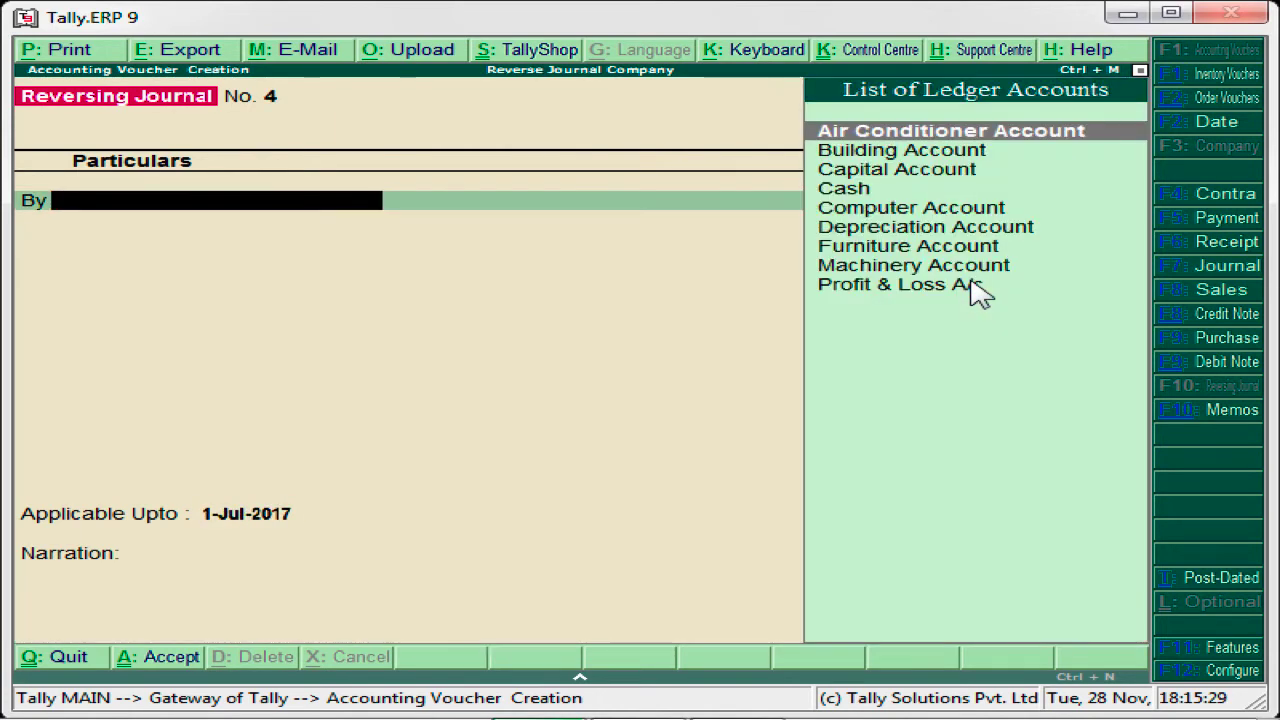
# - Debit Depreciation Account with 15,000 and credit the same amount to Computer Account in the fourth reversing journal
pyautogui.write('De')
pyautogui.press('Return')
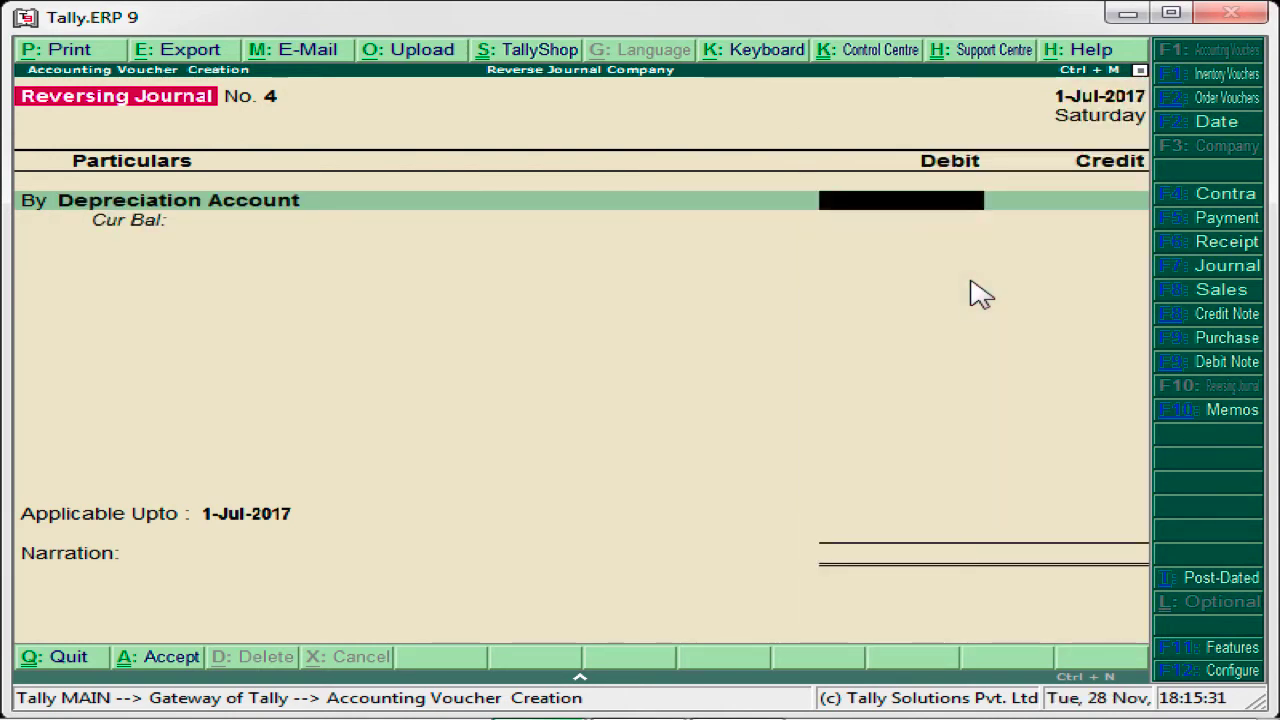
pyautogui.write('15000')
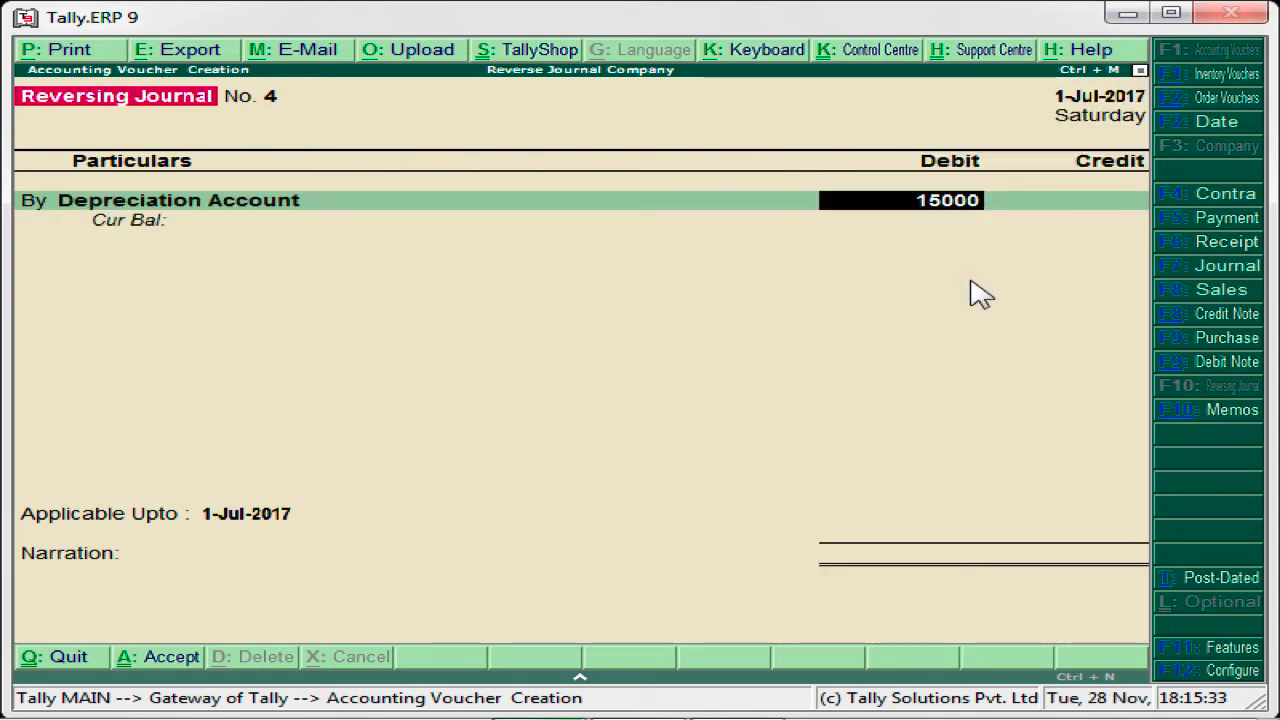
pyautogui.press('Return')
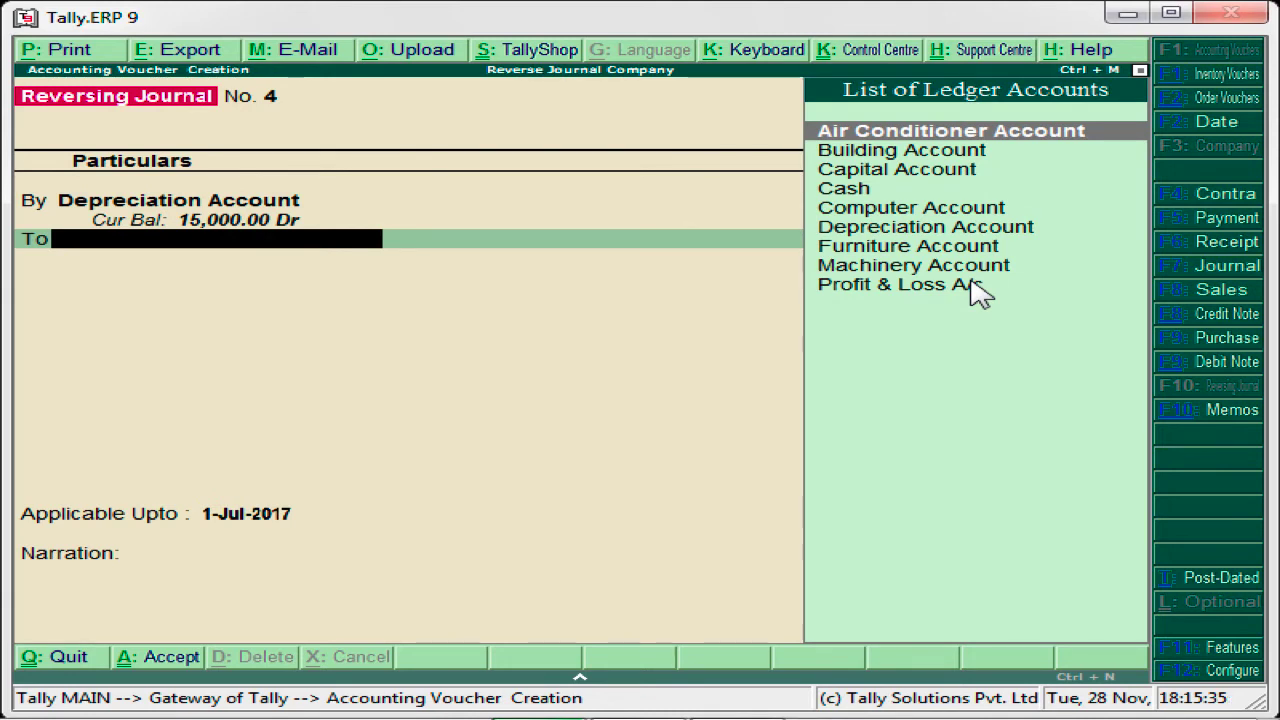
pyautogui.press('Down')
pyautogui.press('Down')
pyautogui.press('Down')
pyautogui.press('Down')
pyautogui.press('Return')
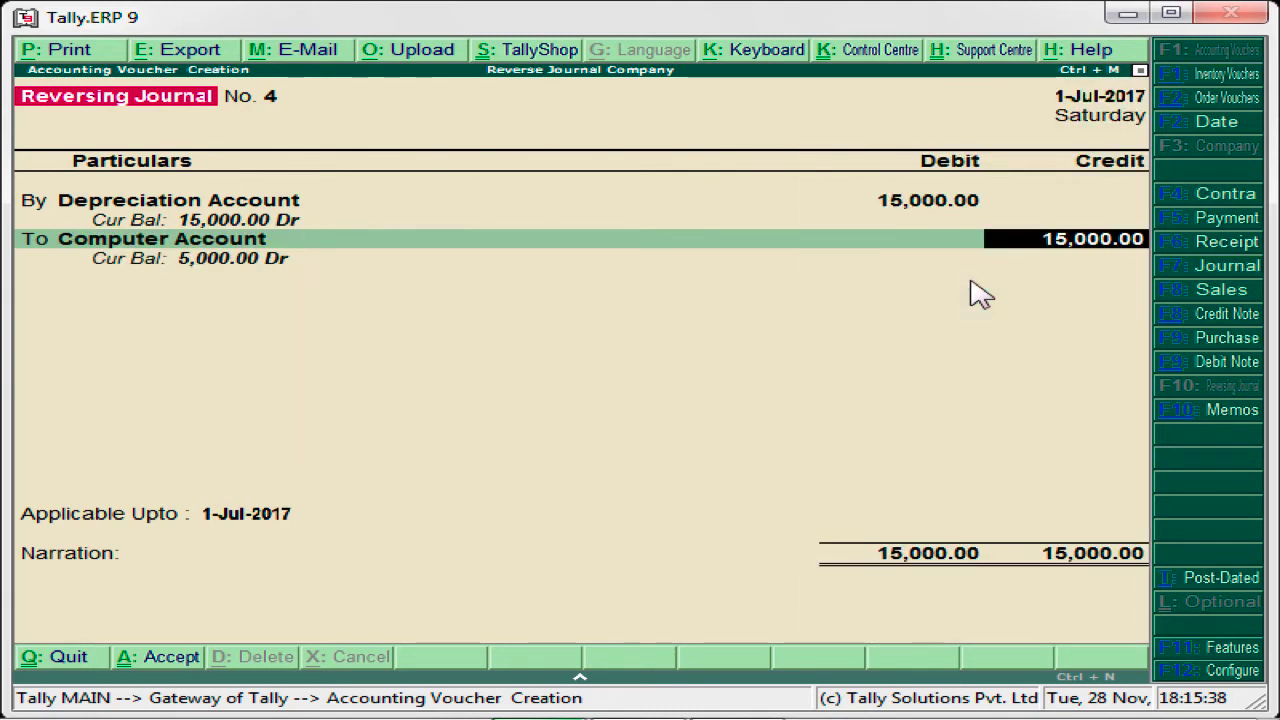
pyautogui.press('Return')
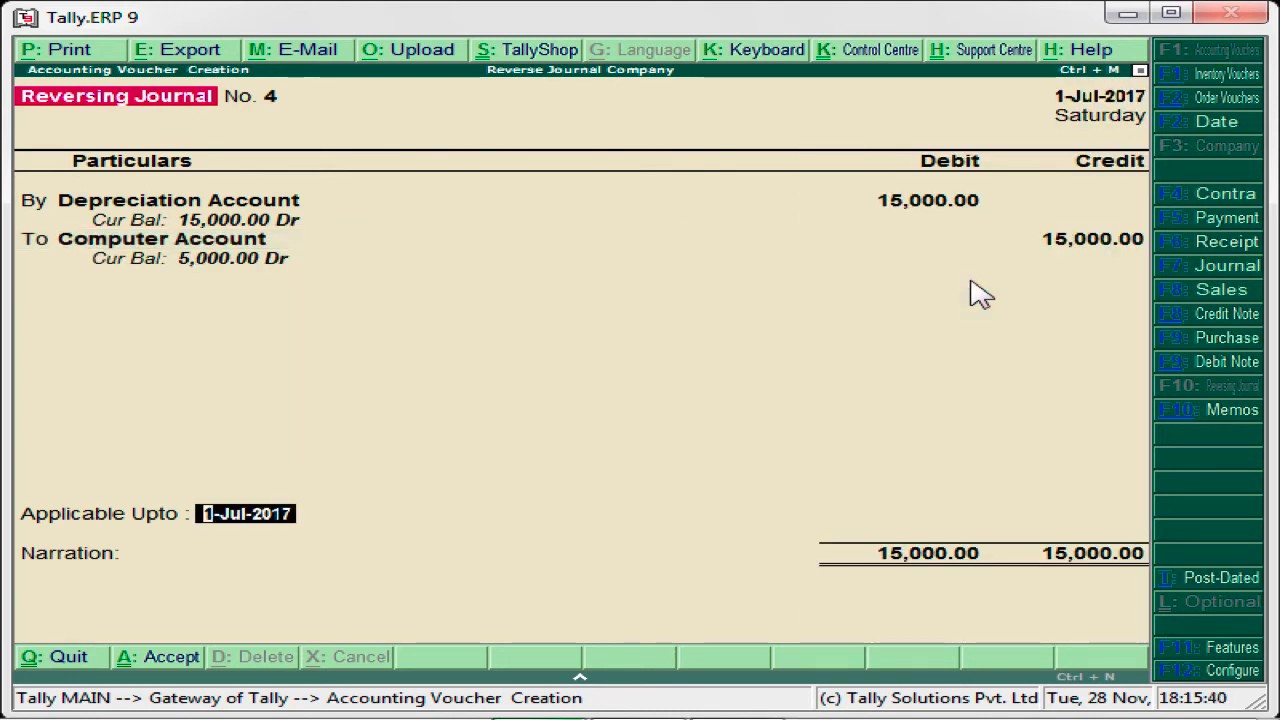
# - Make the computer depreciation voucher applicable up to 1-Aug-2017 and save it without a narration
pyautogui.write('1-aug')
pyautogui.press('Return')
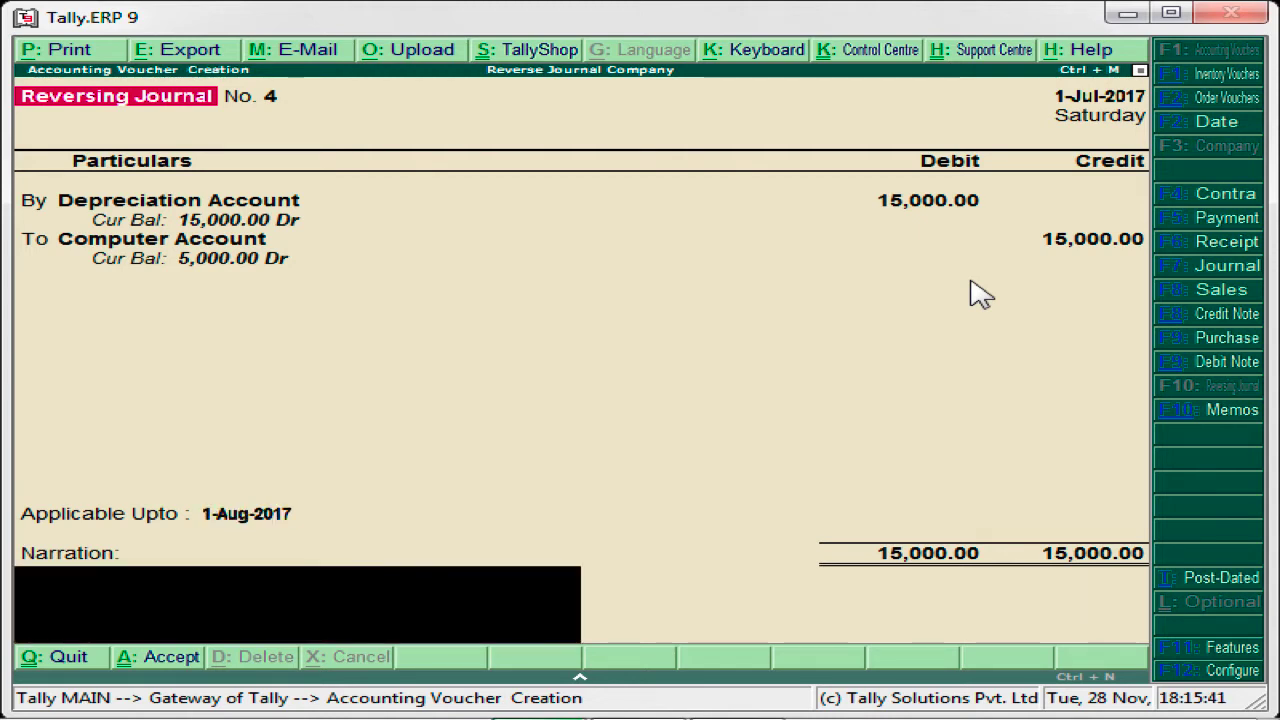
pyautogui.press('Return')
pyautogui.press('Return')
# - Debit Depreciation Account with 12,000 and credit the same amount to Machinery Account in the fifth reversing journal
pyautogui.write('De')
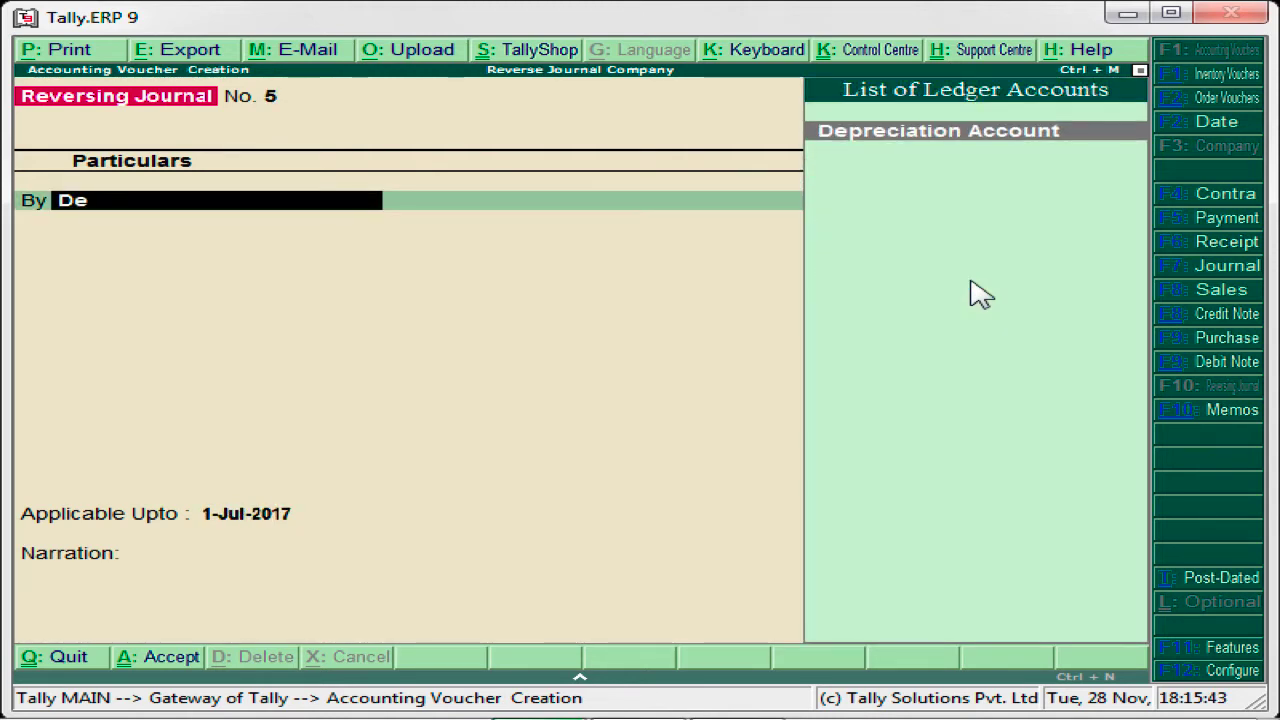
pyautogui.press('Return')
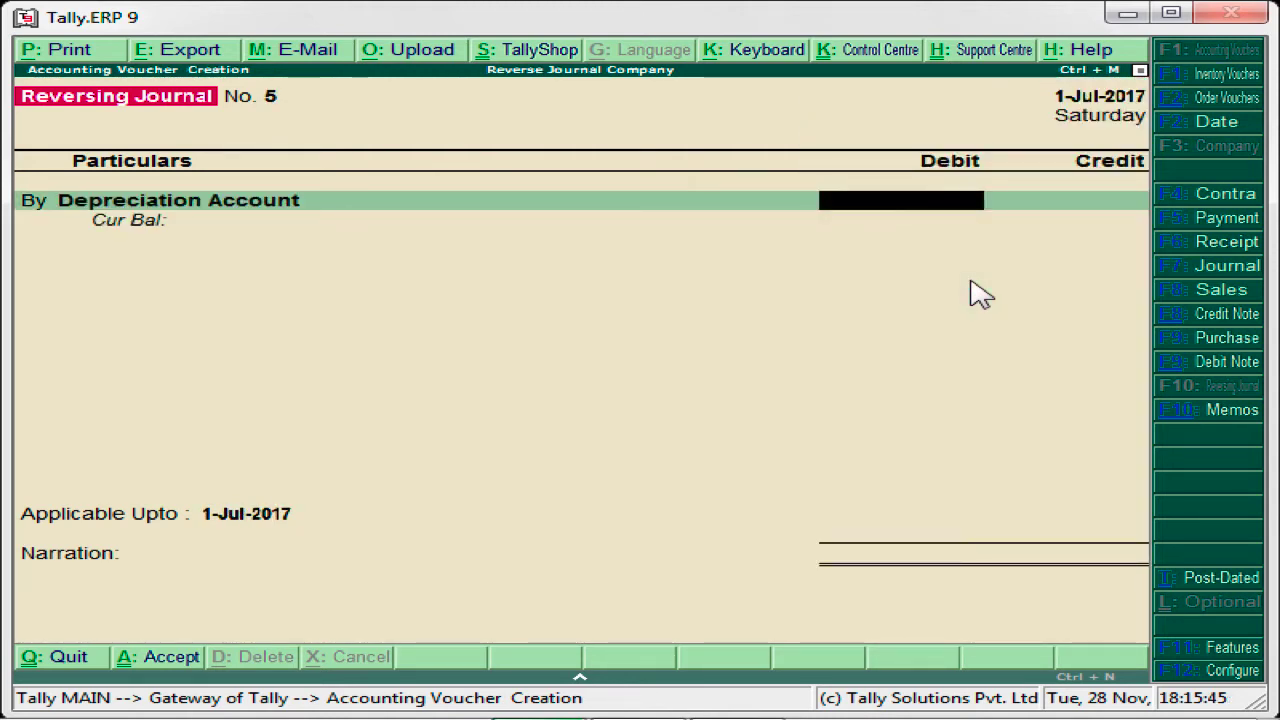
pyautogui.write('12000')
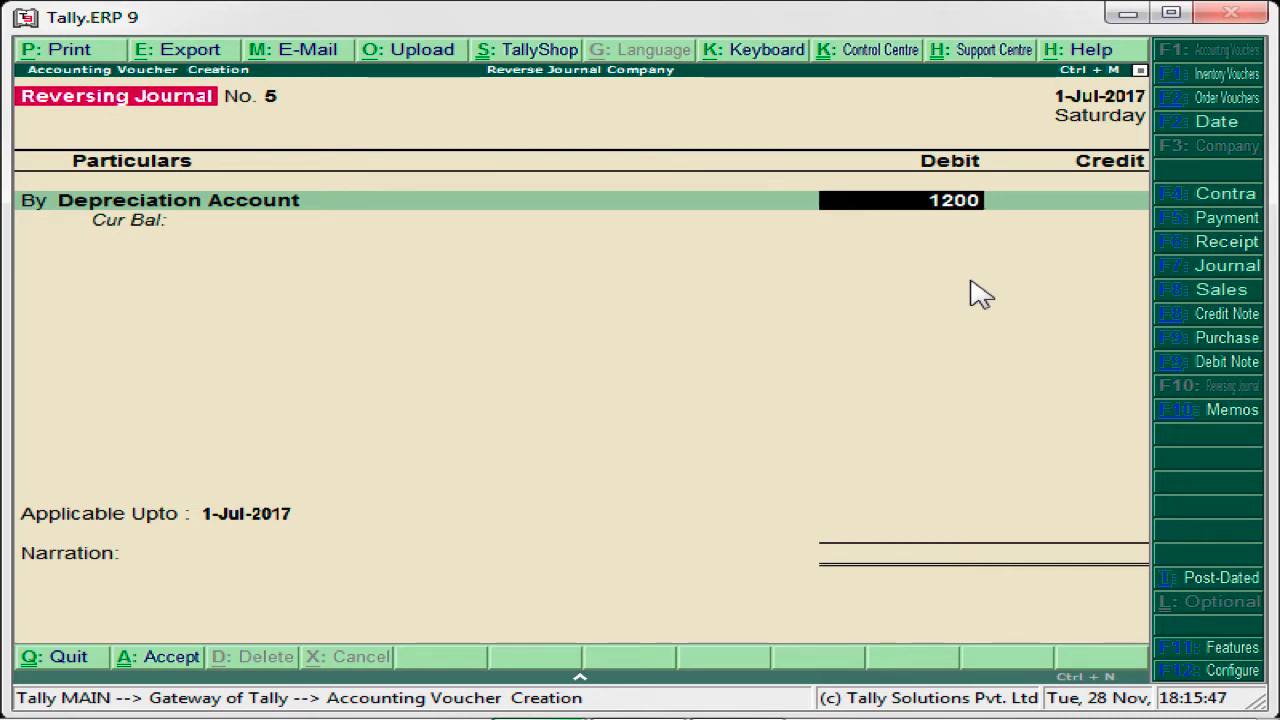
pyautogui.press('Return')
pyautogui.press('Down')
pyautogui.press('Down')
pyautogui.press('Down')
pyautogui.press('Down')
pyautogui.press('Down')
pyautogui.press('Down')
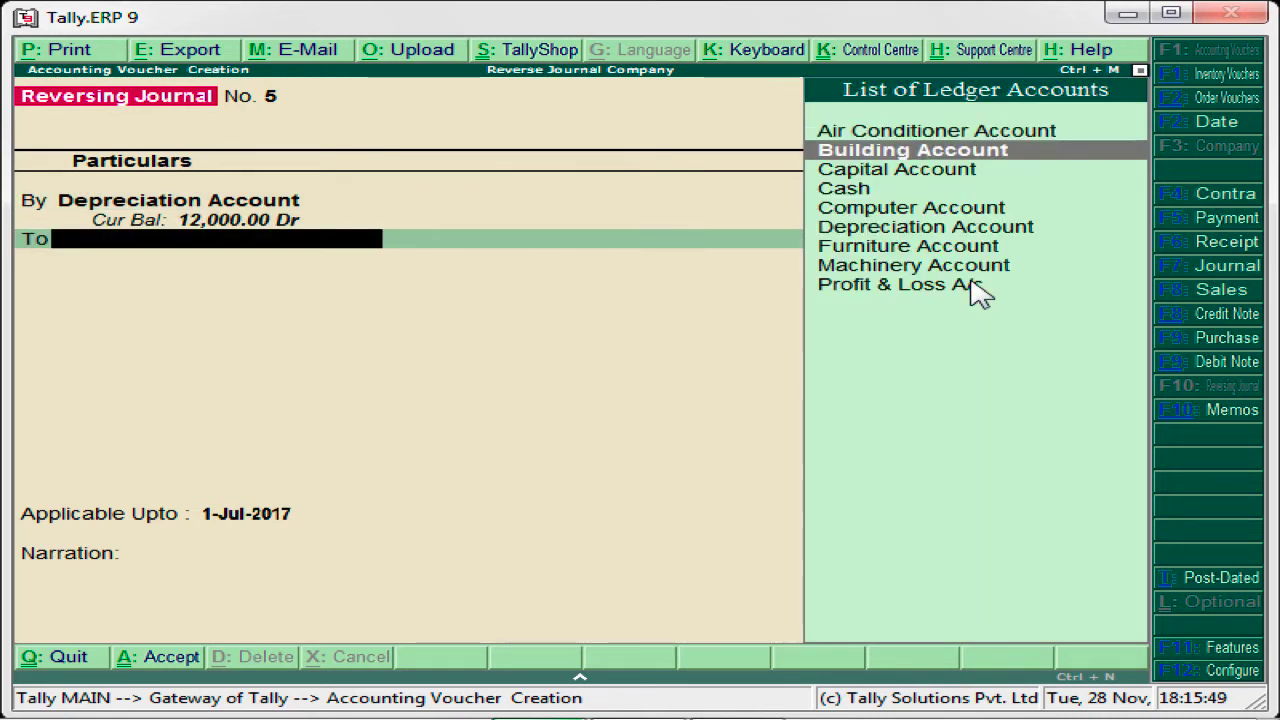
pyautogui.press('Down')
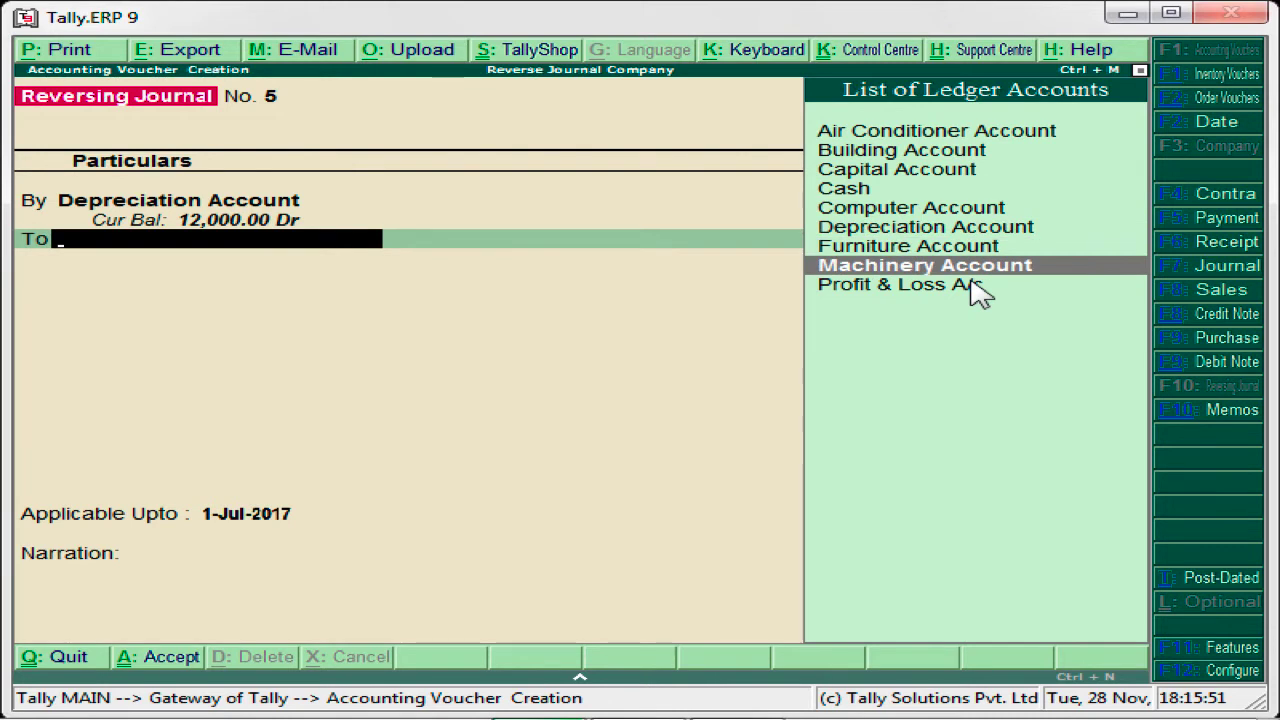
pyautogui.press('Return')
pyautogui.press('Return')
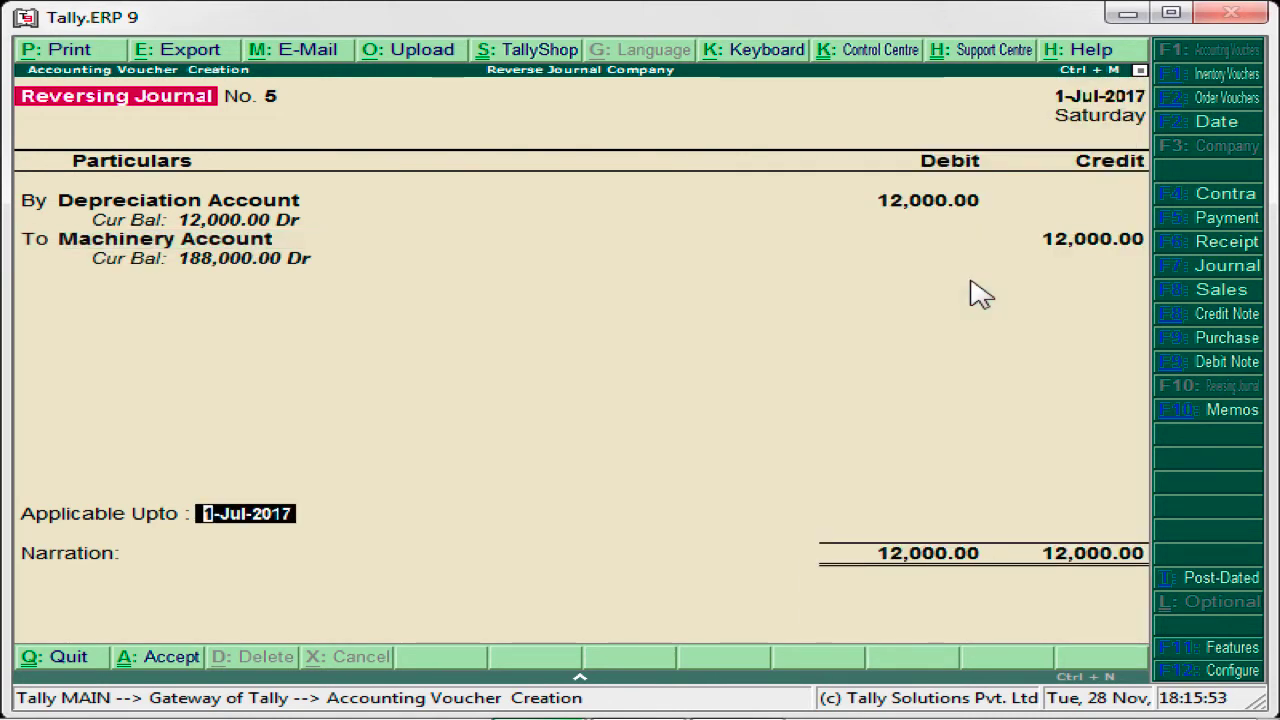
# - Make the machinery depreciation voucher applicable up to 1-Aug-2017, save it without a narration and leave voucher entry
pyautogui.write('1-au')
pyautogui.press('Return')
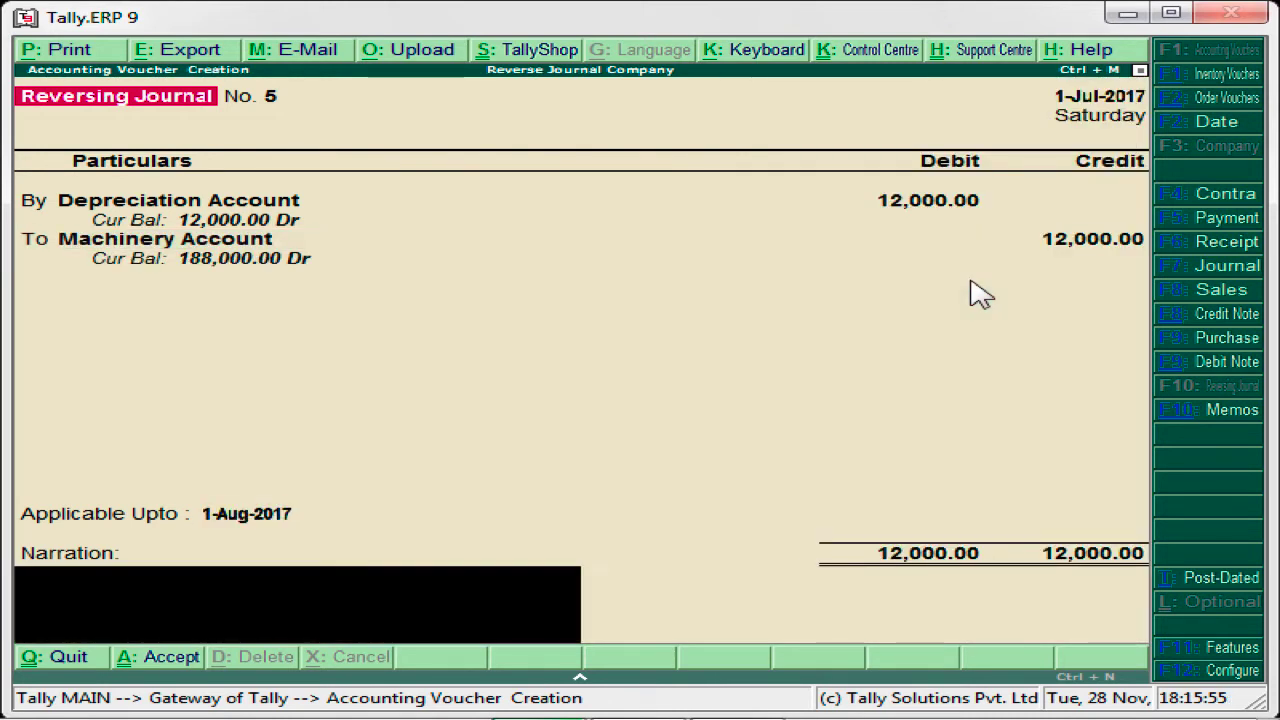
pyautogui.press('Return')
pyautogui.press('Return')
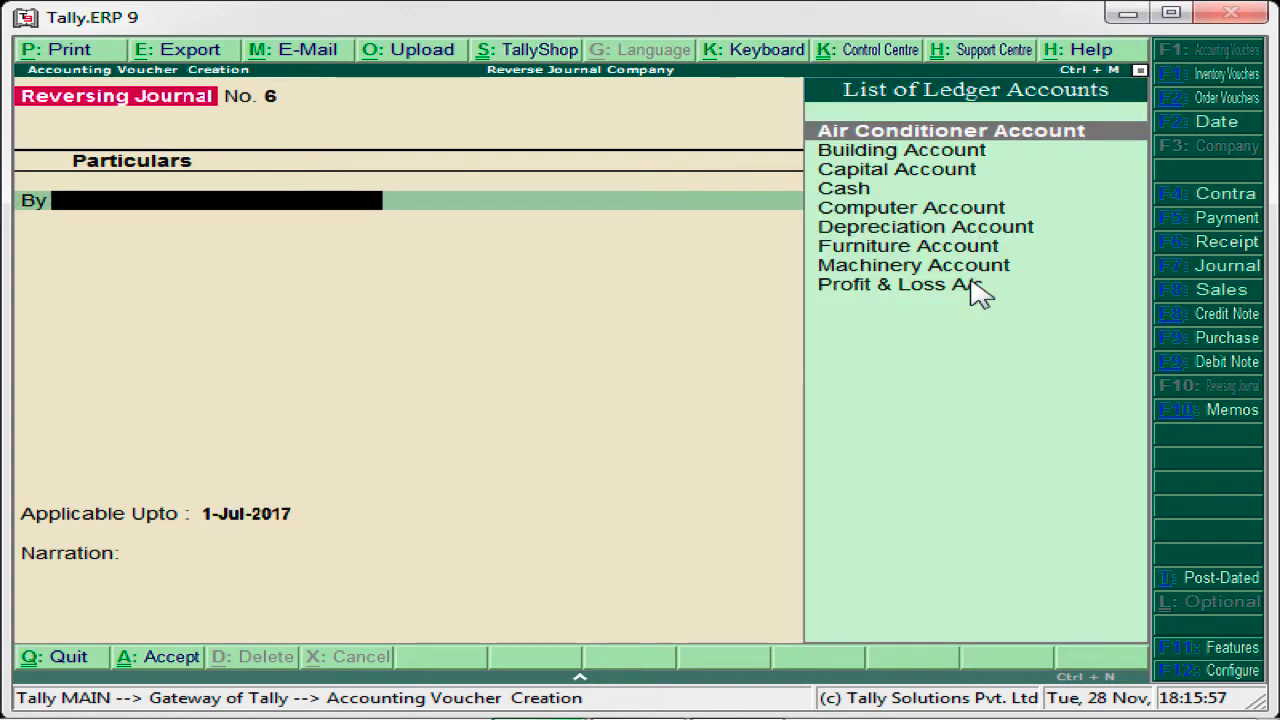
pyautogui.press('Escape')
pyautogui.press('Return')
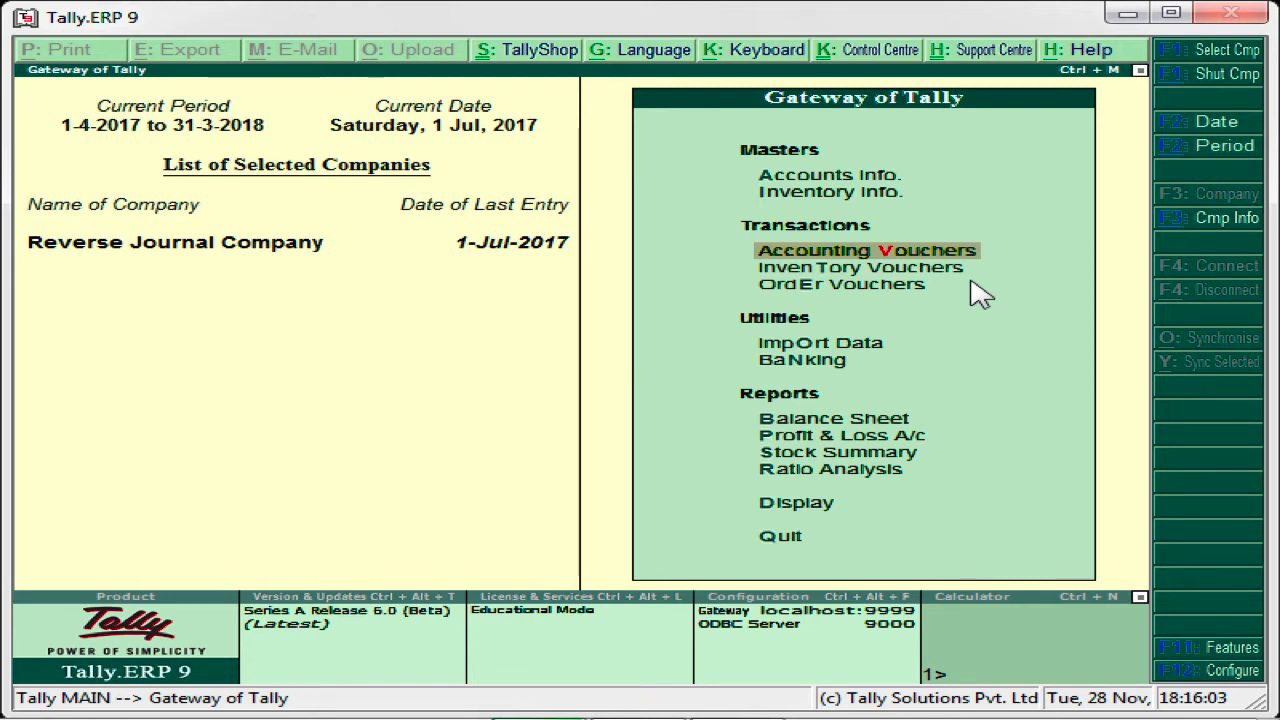
# - Open the scenario options among the accounts masters
pyautogui.press('Up')
pyautogui.press('Up')
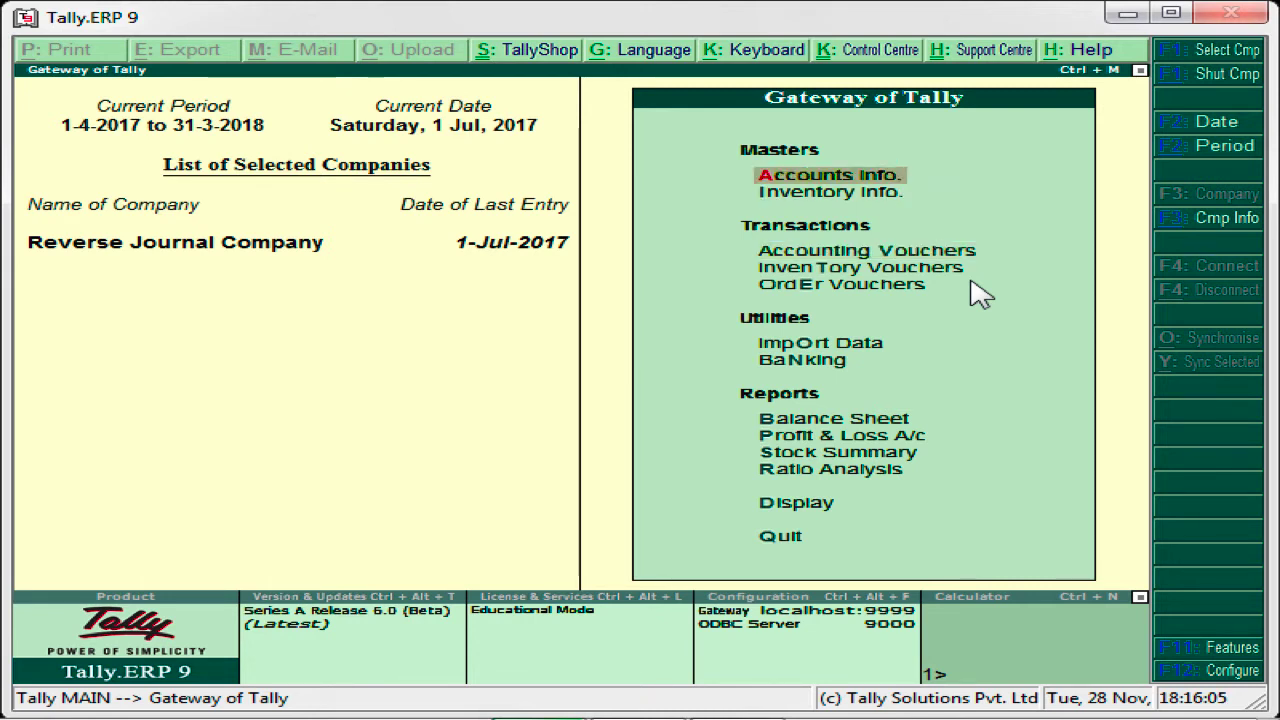
pyautogui.press('Return')
pyautogui.press('Down')
pyautogui.press('Down')
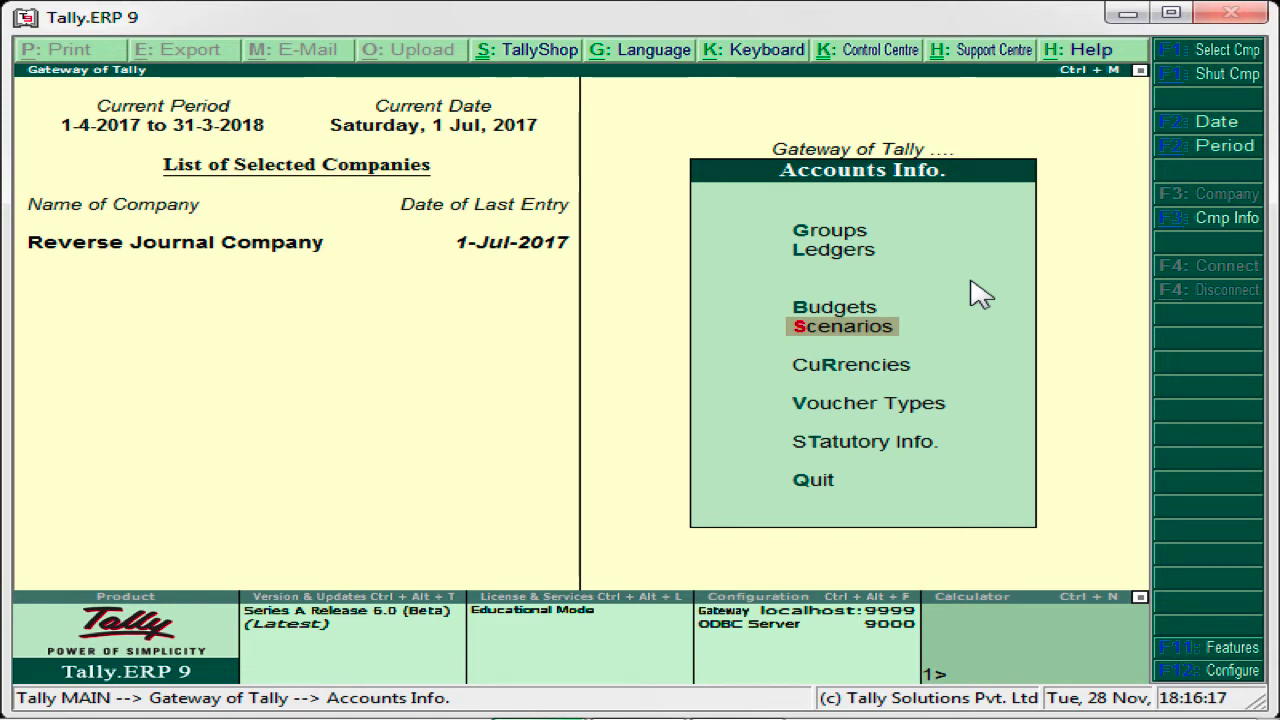
pyautogui.press('Return')
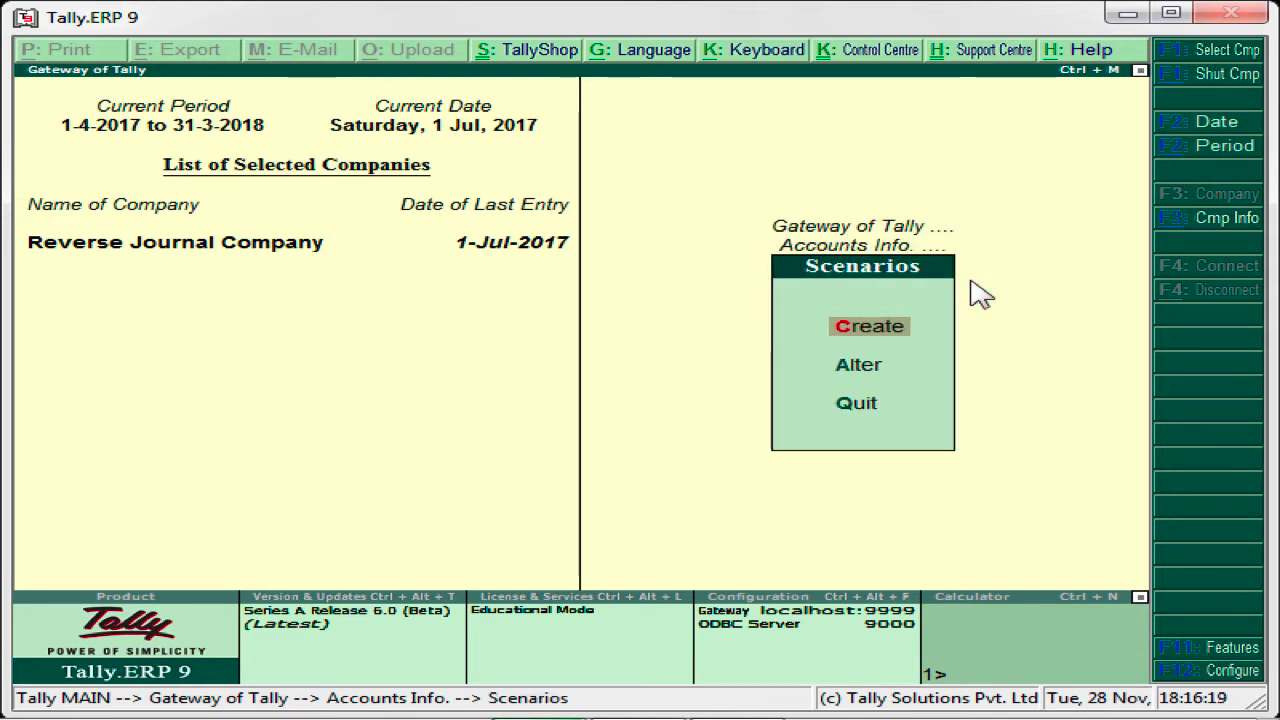
# - Review the company's accounting features, checking the budget and scenario management settings for reversing journals and optional vouchers
pyautogui.press('Escape')
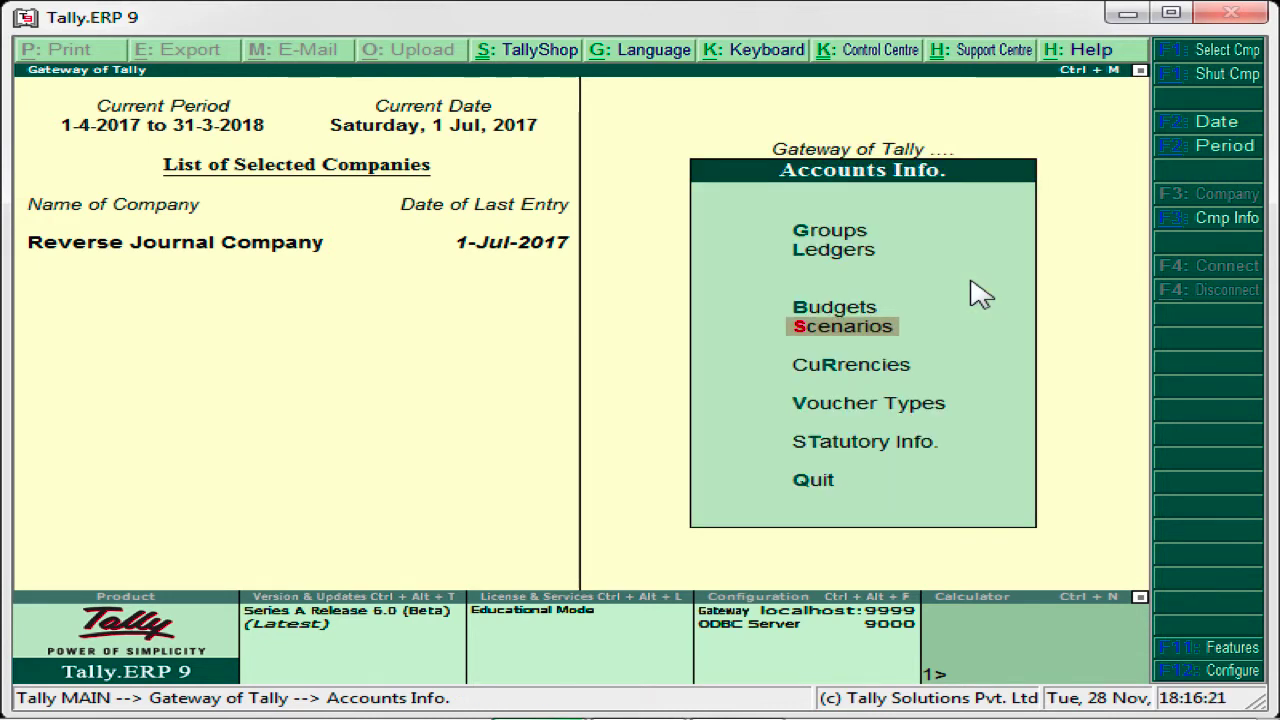
pyautogui.press('F11')
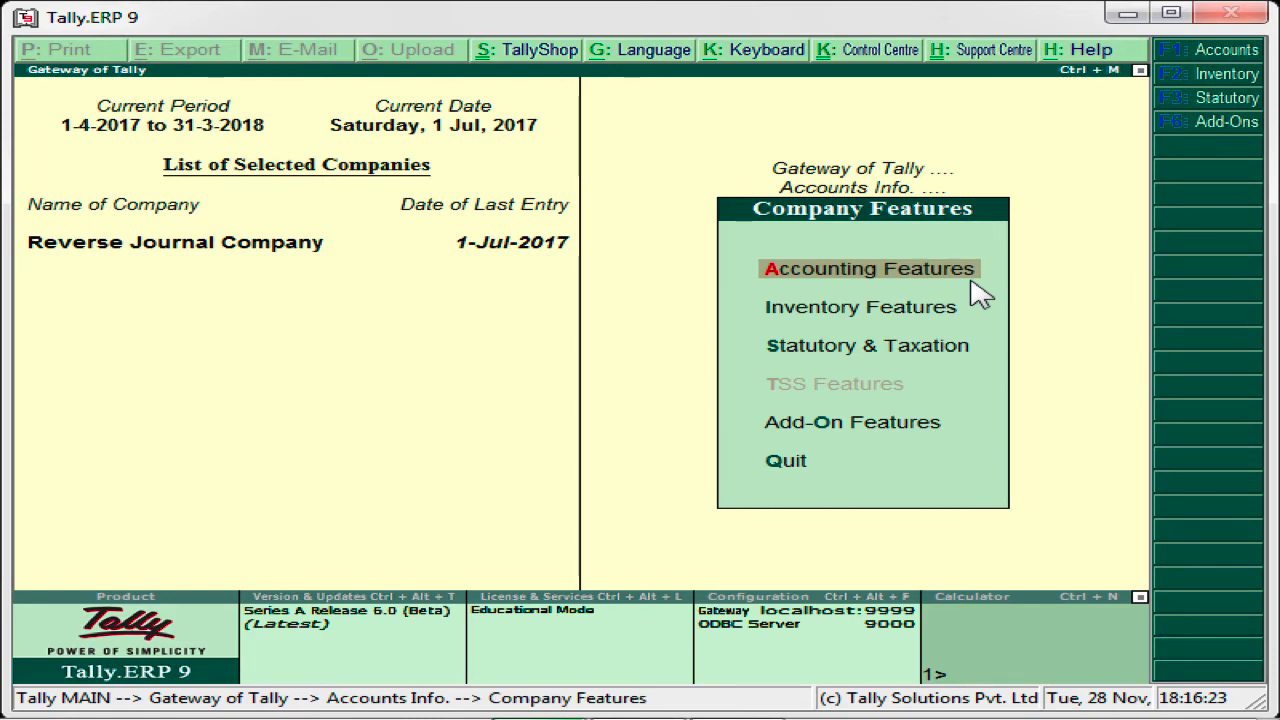
pyautogui.press('Return')
pyautogui.press('Return')
pyautogui.press('Return')
pyautogui.press('Return')
pyautogui.press('Return')
pyautogui.press('Return')
pyautogui.press('Return')
pyautogui.press('Return')
pyautogui.press('Return')
pyautogui.press('Return')
pyautogui.press('Return')
pyautogui.press('Return')
pyautogui.press('Return')
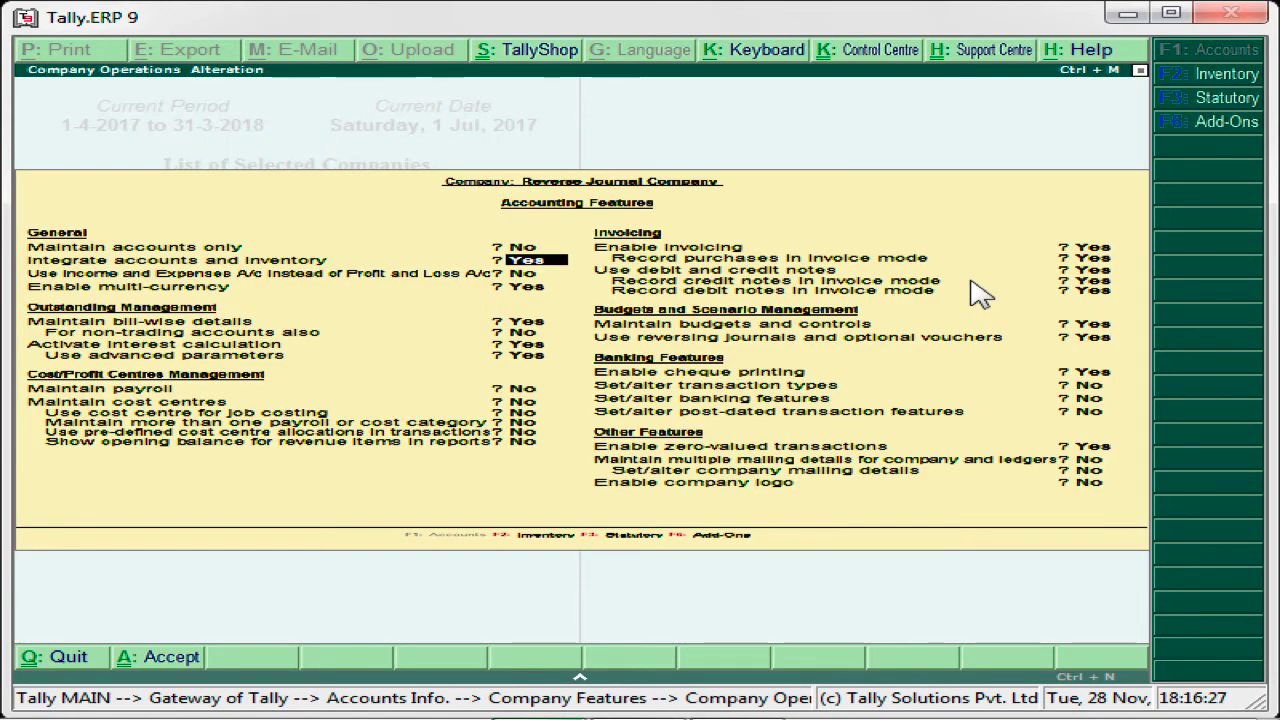
pyautogui.press('Return')
pyautogui.press('Return')
pyautogui.press('Return')
pyautogui.press('Return')
pyautogui.press('Return')
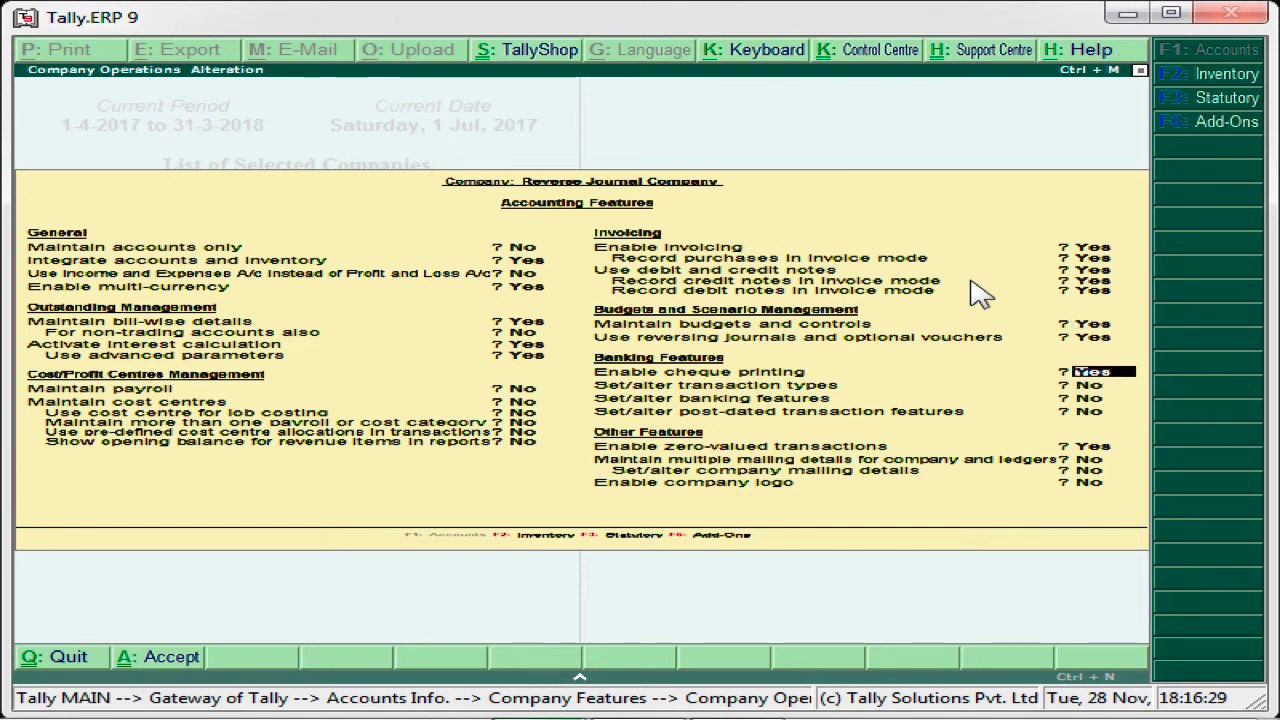
pyautogui.press('Up')
pyautogui.press('Up')
pyautogui.press('Down')
pyautogui.press('Down')
pyautogui.press('Up')
pyautogui.press('Up')
pyautogui.press('Return')
pyautogui.press('Return')
pyautogui.press('Return')
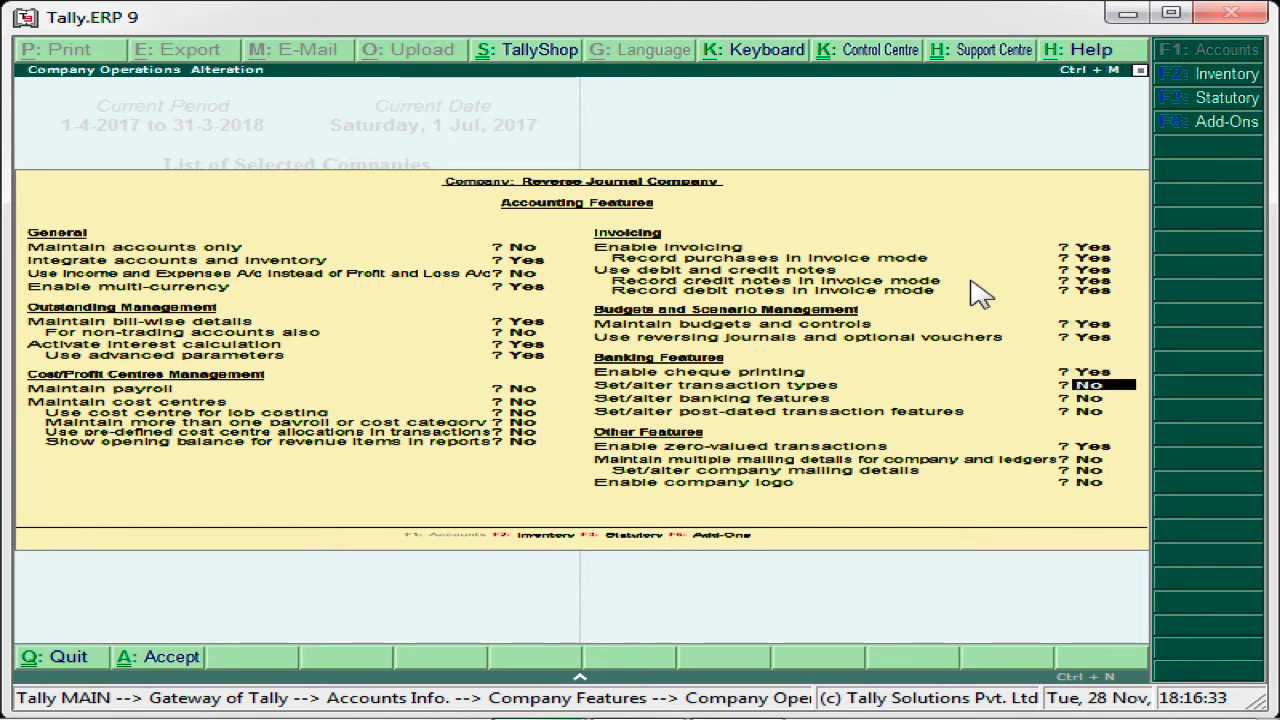
pyautogui.press('Return')
pyautogui.press('Return')
pyautogui.press('Return')
pyautogui.press('Return')
pyautogui.press('Return')
pyautogui.press('Return')
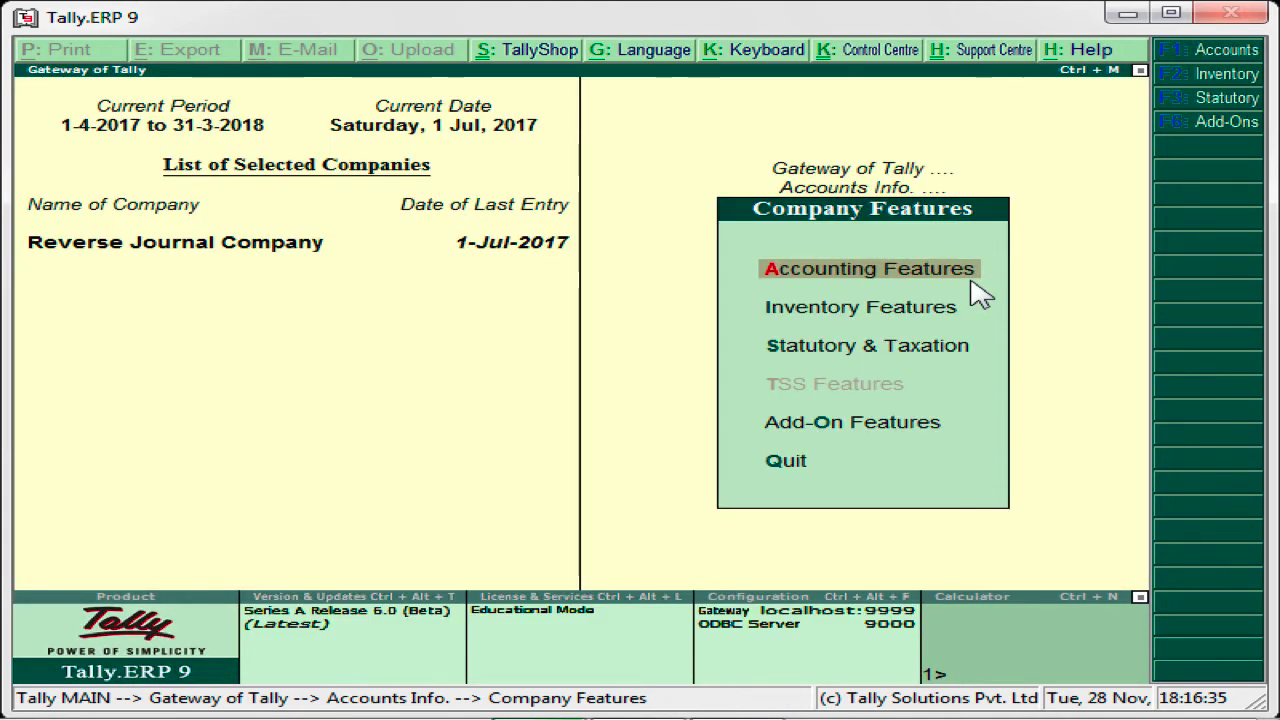
# - Leave the company features and start creating a new scenario
pyautogui.press('Escape')
pyautogui.press('Return')
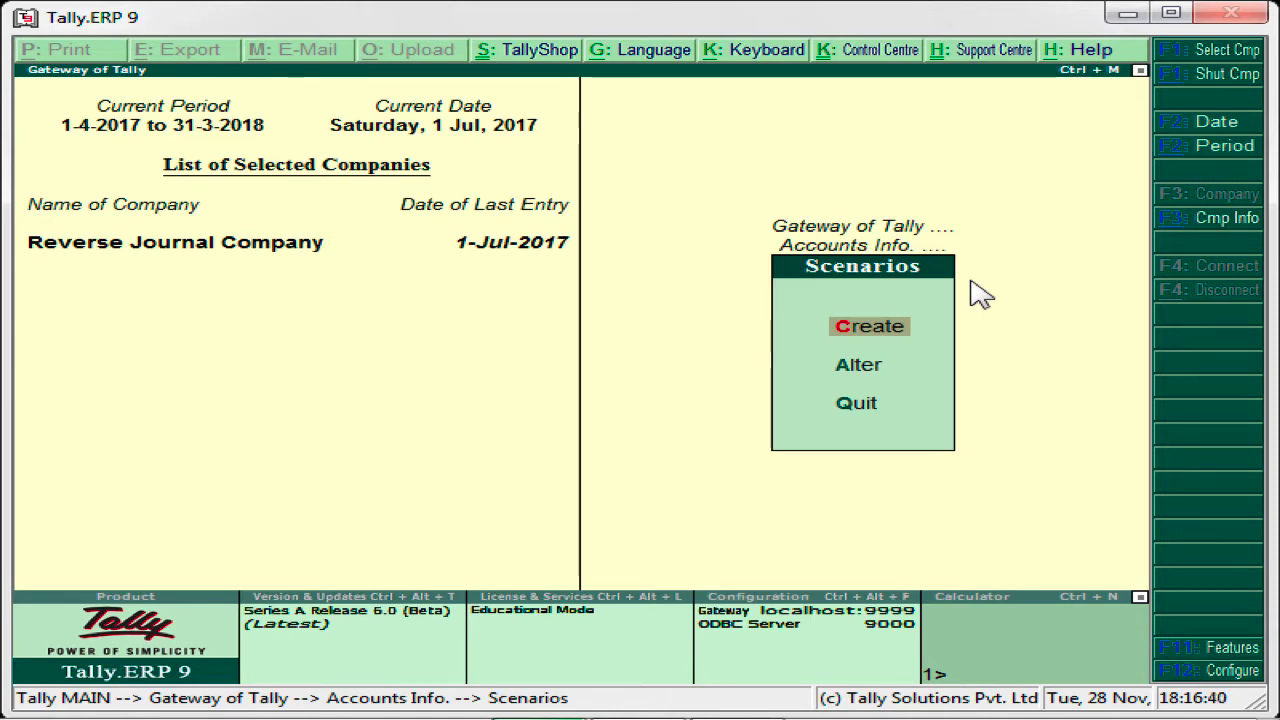
pyautogui.press('Return')
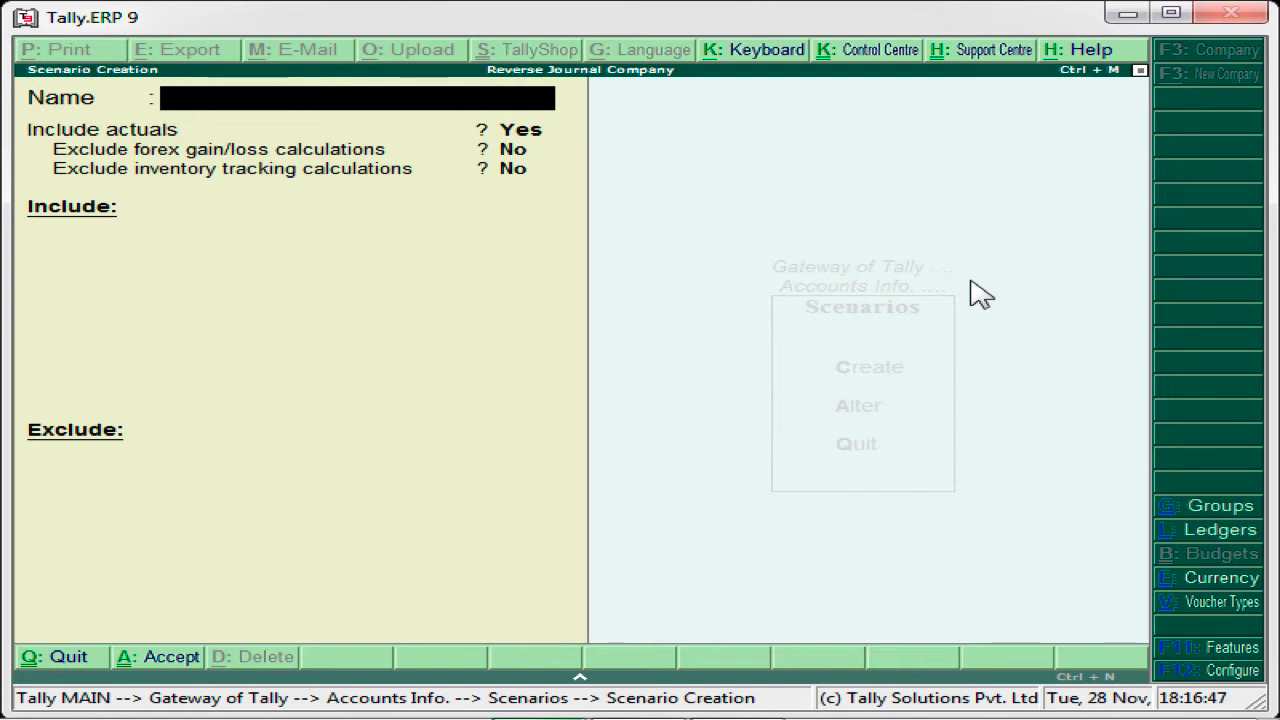
pyautogui.write('Balan')
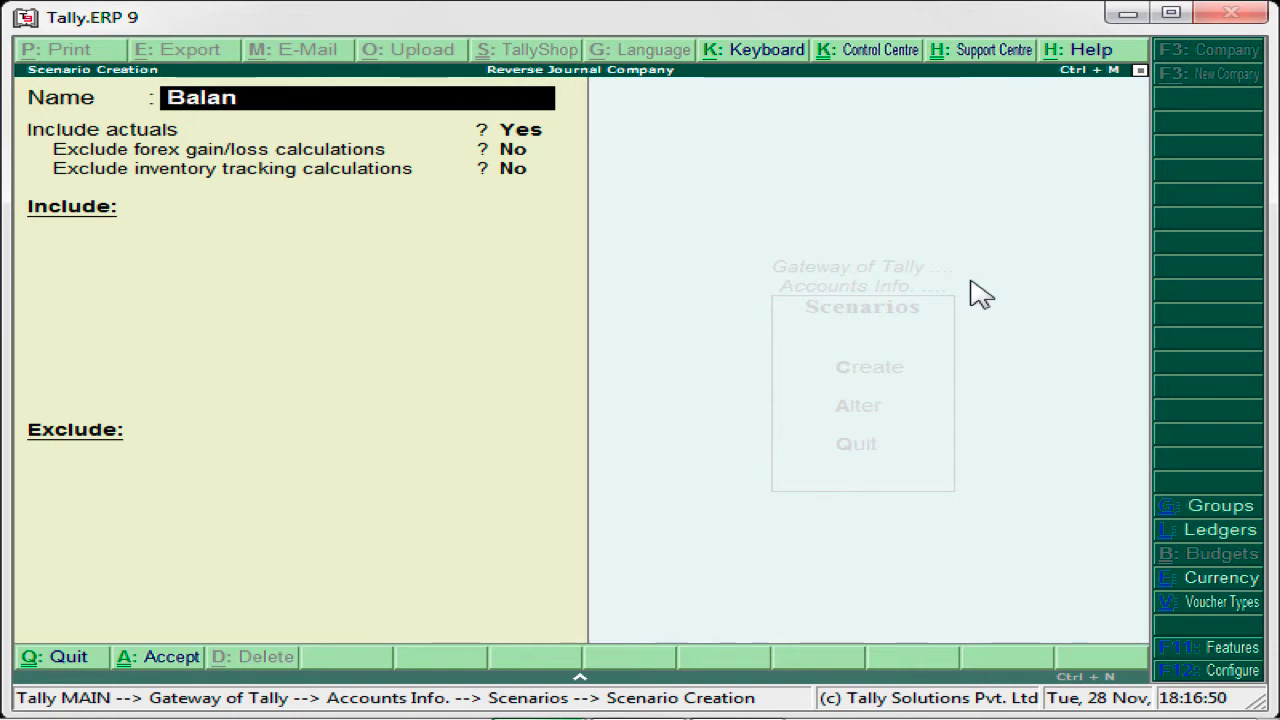
pyautogui.write('ce')
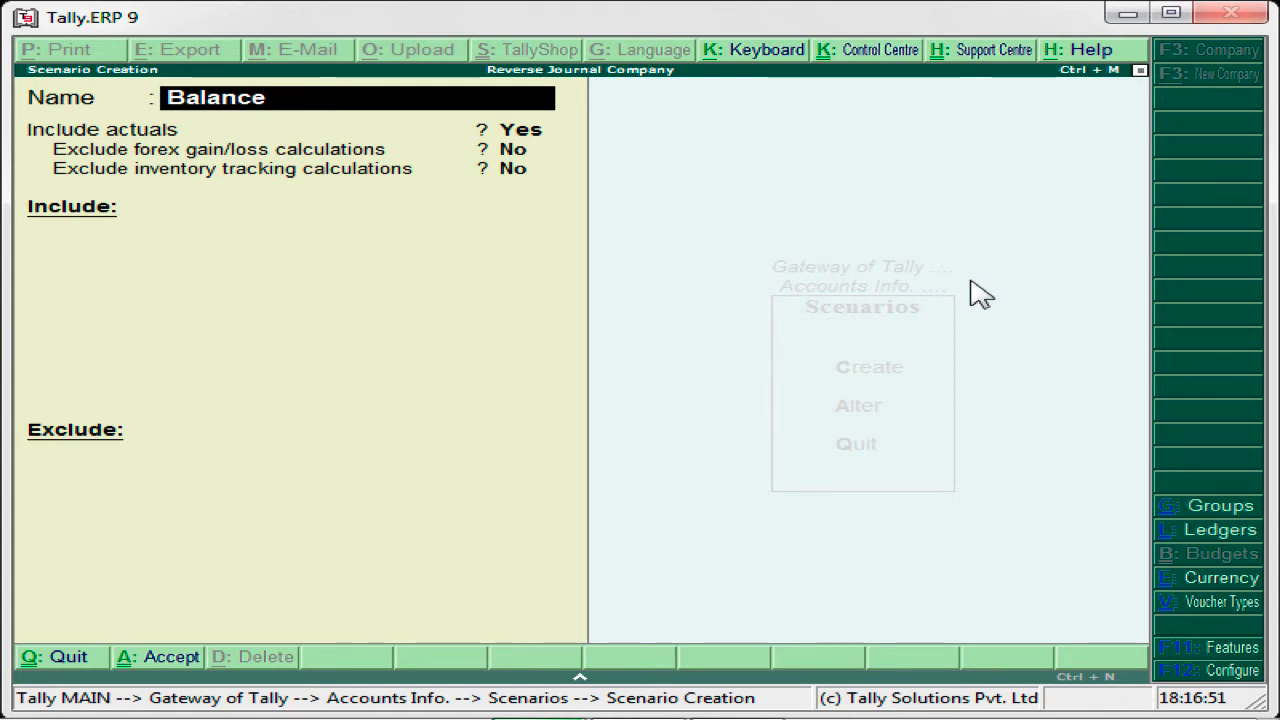
pyautogui.press('BackSpace')
pyautogui.press('BackSpace')
pyautogui.press('BackSpace')
pyautogui.press('BackSpace')
pyautogui.press('BackSpace')
pyautogui.press('BackSpace')
pyautogui.press('BackSpace')
pyautogui.press('BackSpace')
# - Name the scenario Estimate Balance Sheet, keeping actuals included and forex gain/loss and inventory tracking calculations not excluded
pyautogui.write('Es')
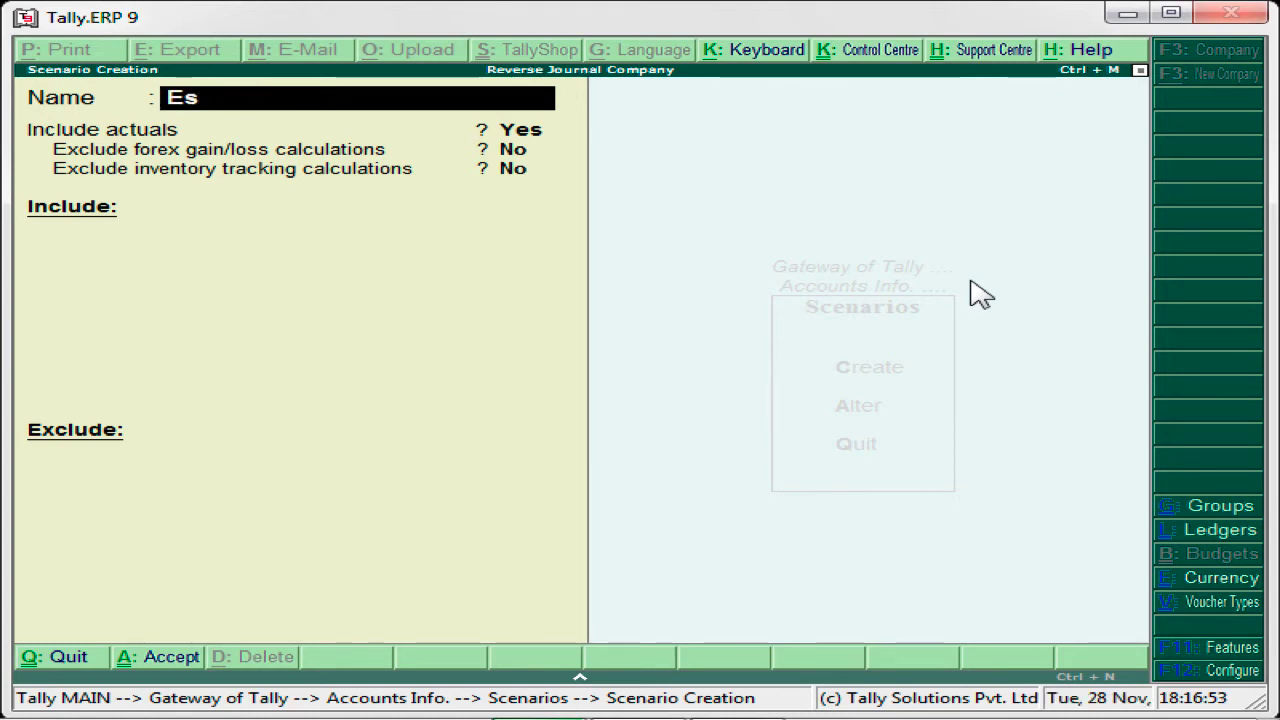
pyautogui.write('tim')
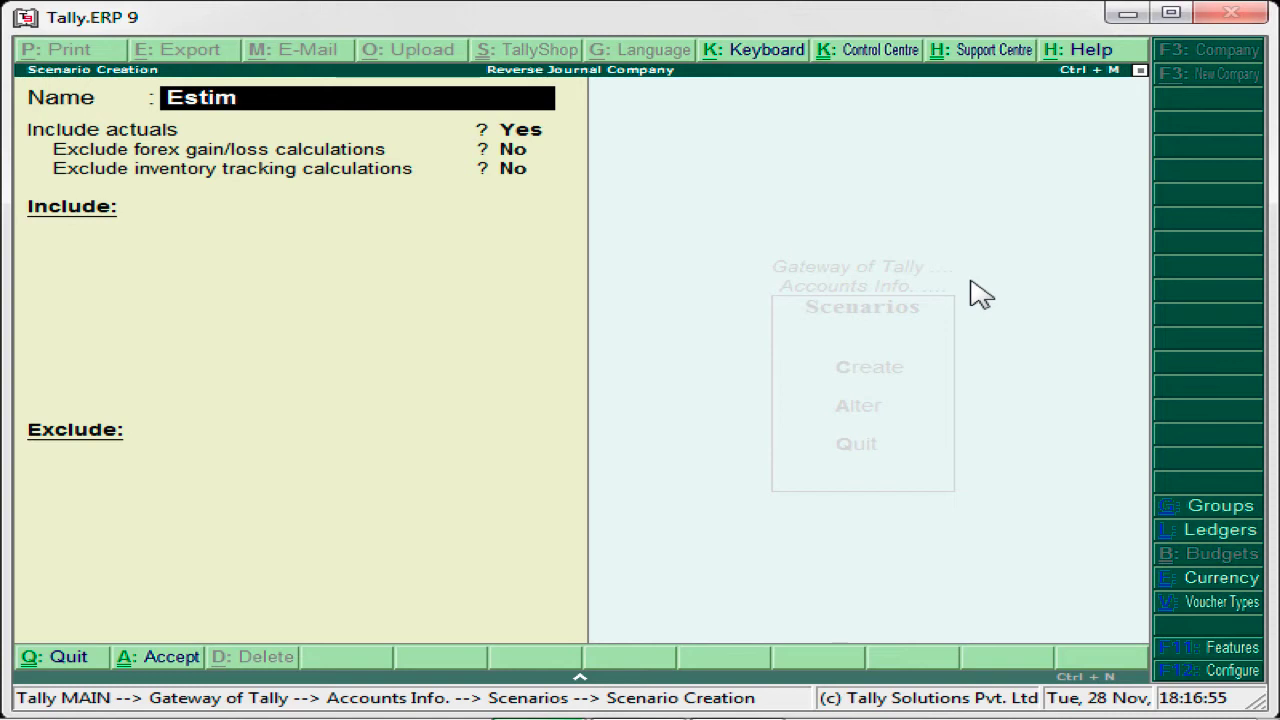
pyautogui.write('ate Balance Sheet')
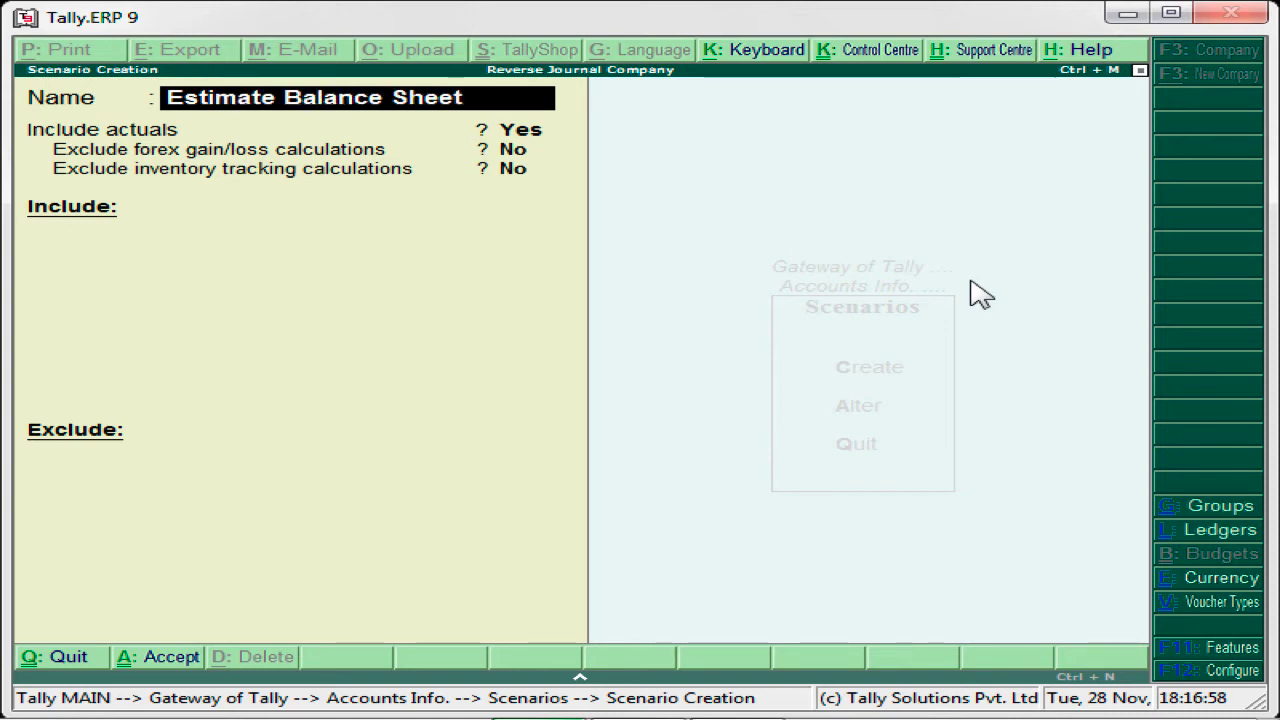
pyautogui.press('Return')
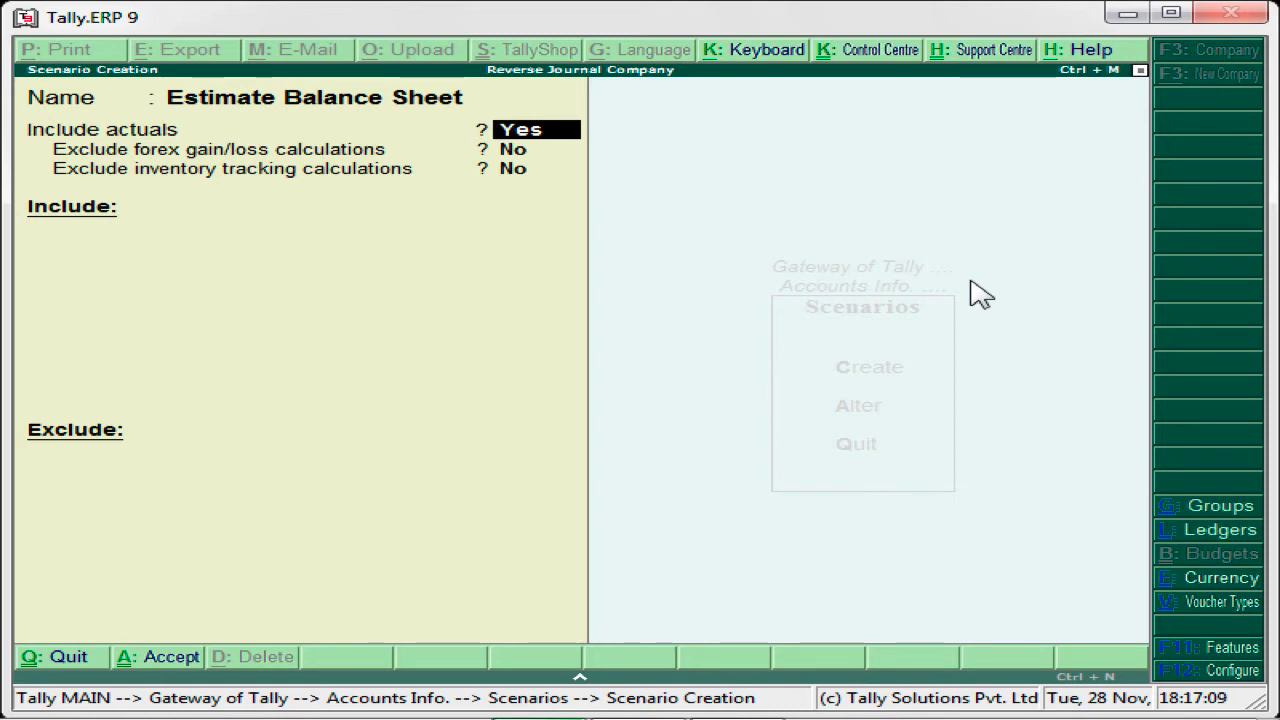
pyautogui.press('Return')
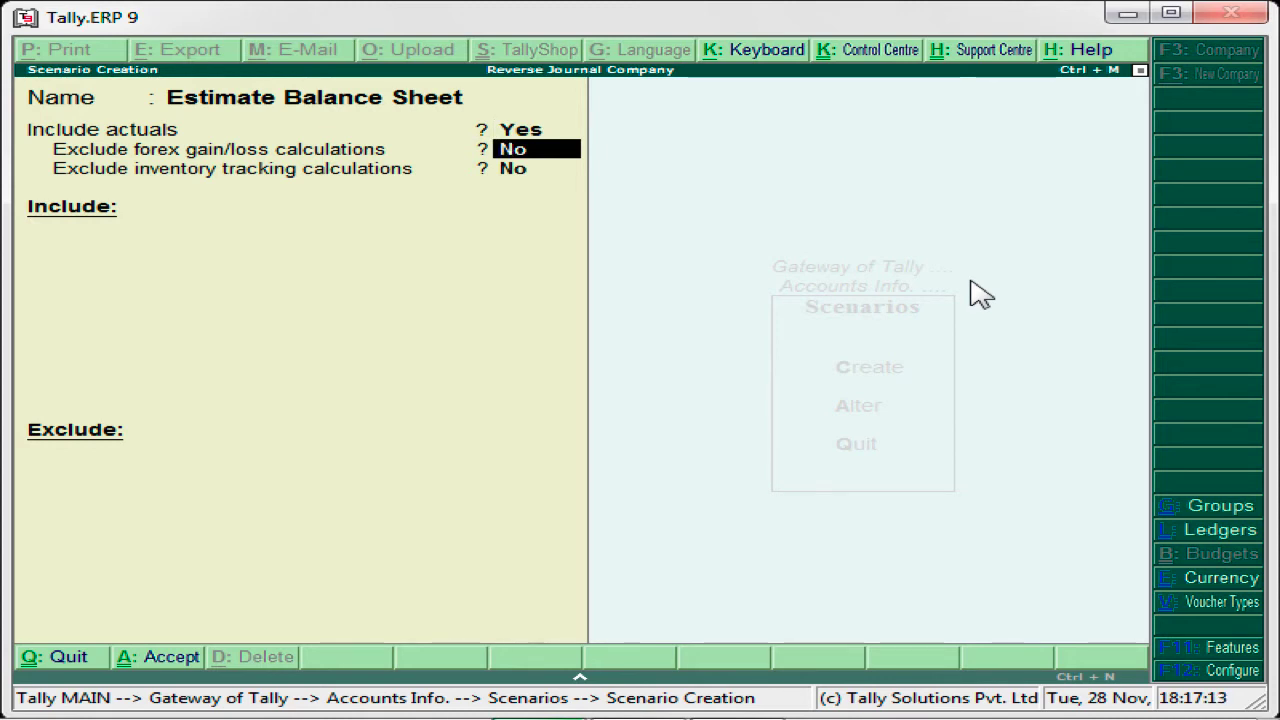
pyautogui.press('Return')
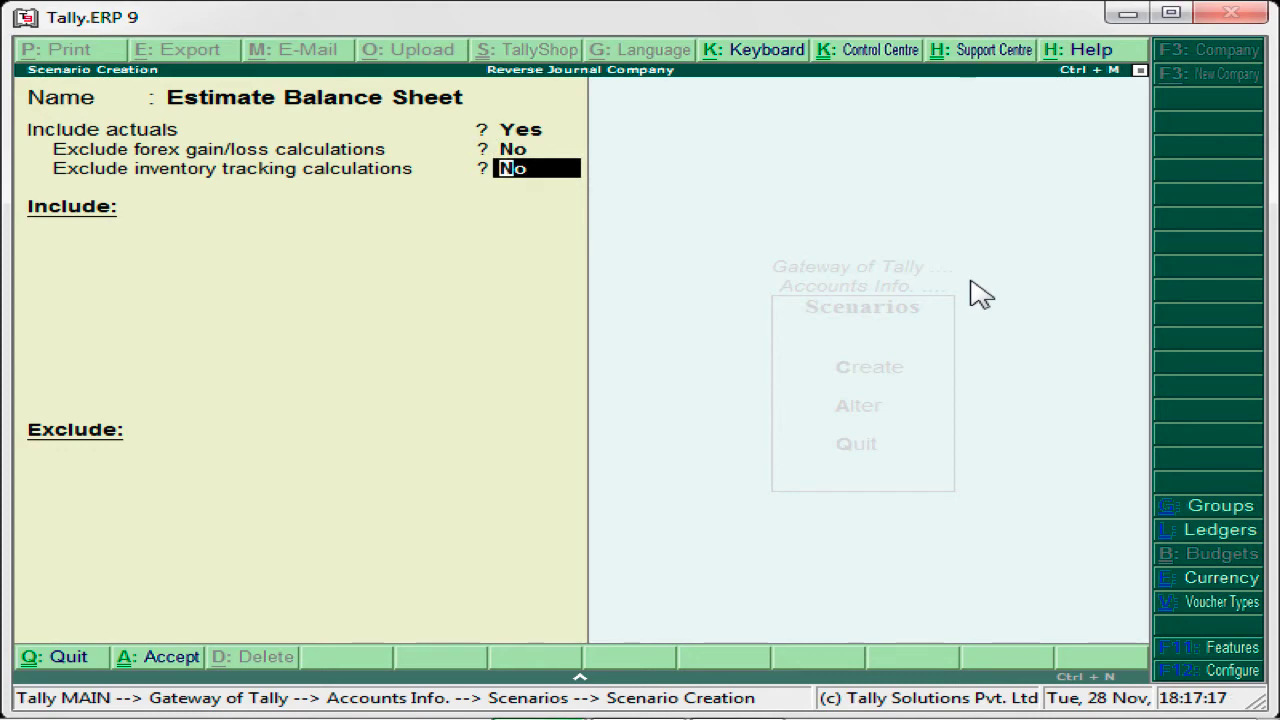
pyautogui.press('Return')
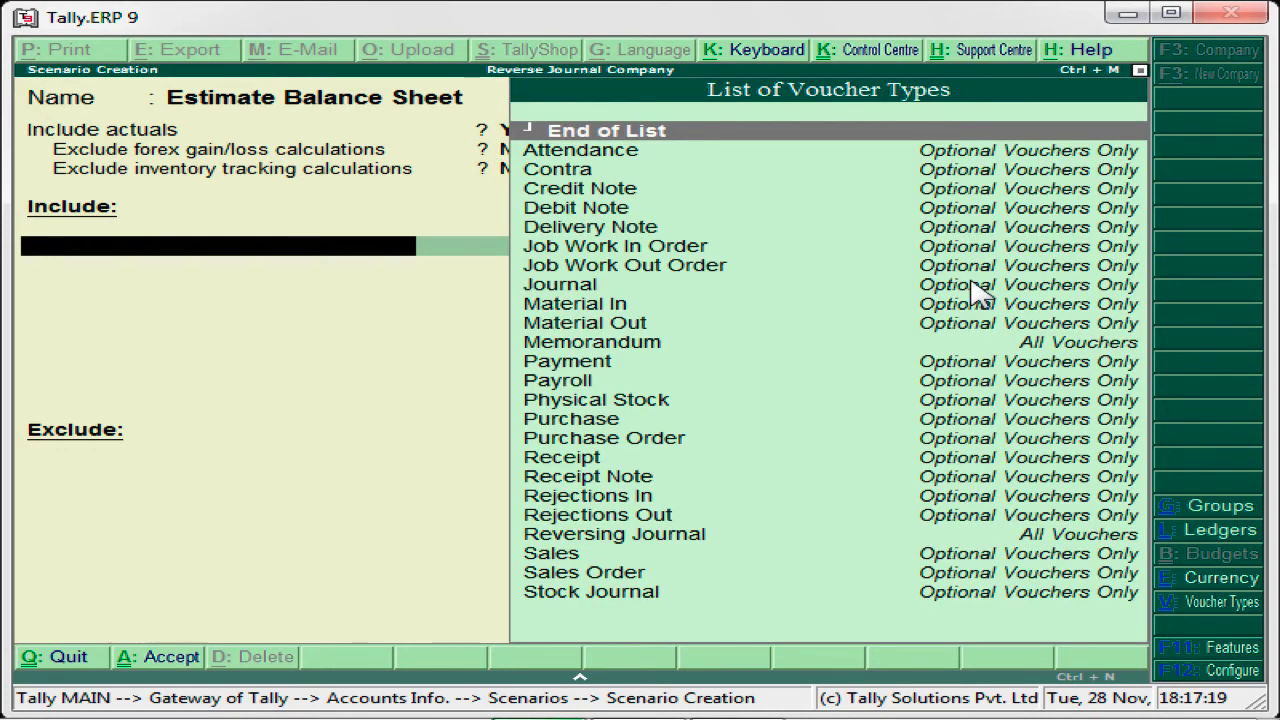
# - Include the Reversing Journal voucher type in the scenario and finish the list of included voucher types
pyautogui.press('Down')
pyautogui.press('Down')
pyautogui.press('Down')
pyautogui.press('Down')
pyautogui.press('Down')
pyautogui.press('Down')
pyautogui.press('Down')
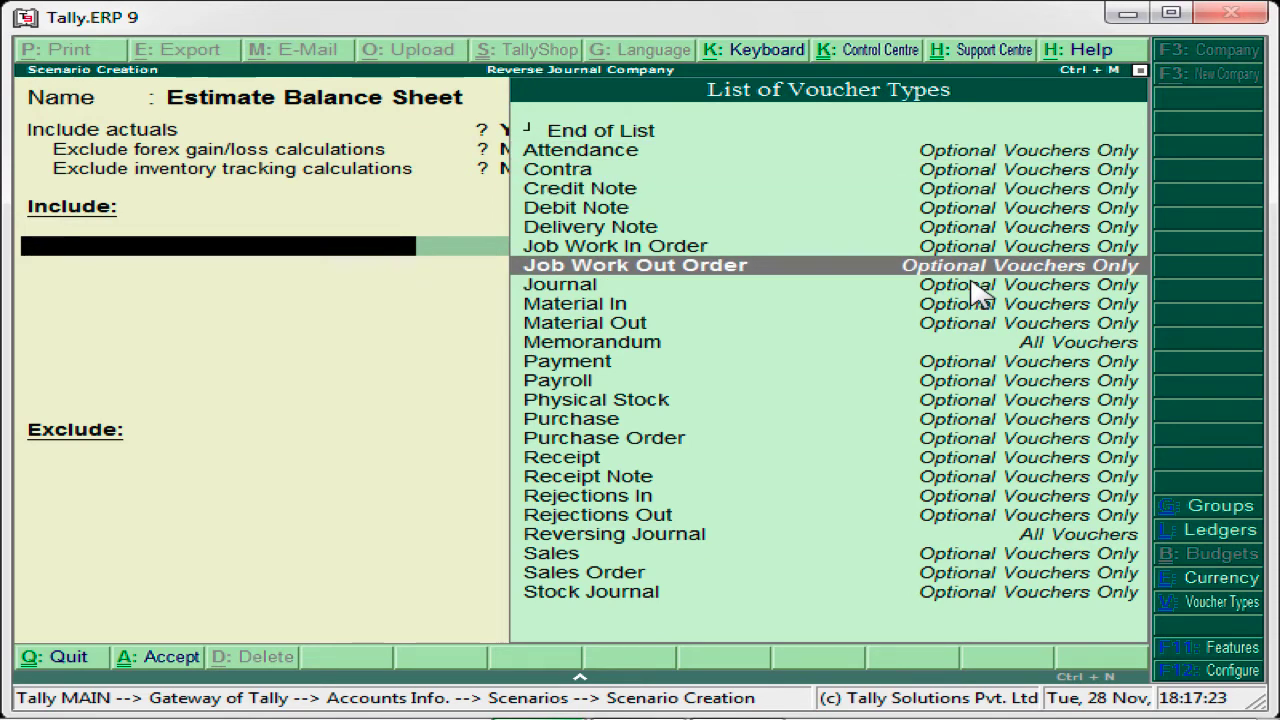
pyautogui.press('Down')
pyautogui.press('Down')
pyautogui.press('Down')
pyautogui.press('Down')
pyautogui.press('Down')
pyautogui.press('Down')
pyautogui.press('Down')
pyautogui.press('Down')
pyautogui.press('Down')
pyautogui.press('Down')
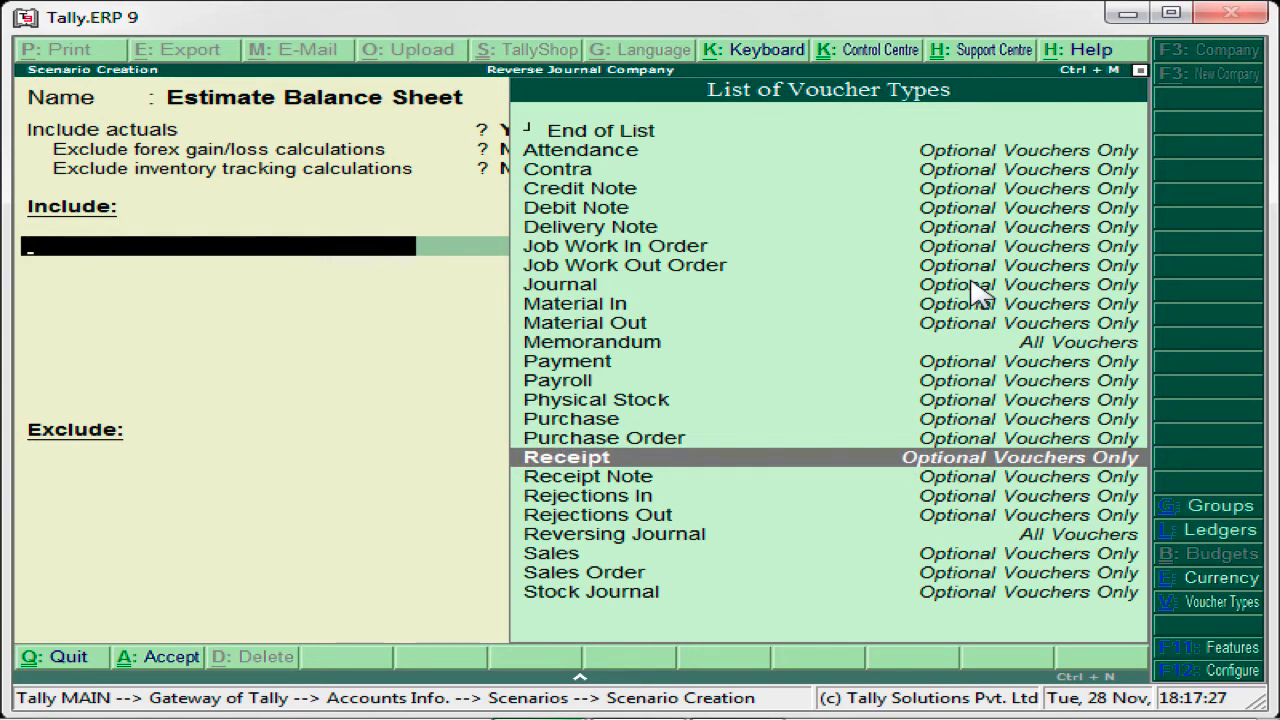
pyautogui.press('Down')
pyautogui.press('Down')
pyautogui.press('Down')
pyautogui.press('Down')
pyautogui.press('Down')
pyautogui.press('Down')
pyautogui.press('Up')
pyautogui.press('Up')
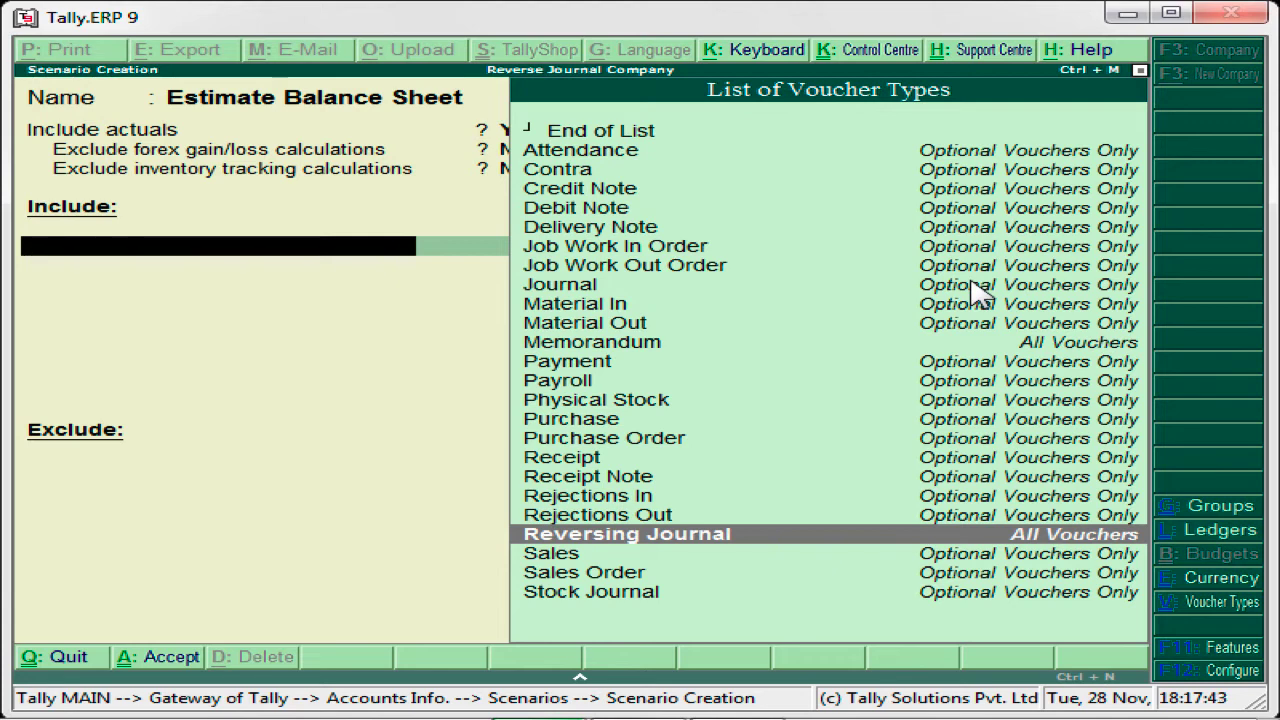
pyautogui.press('Return')
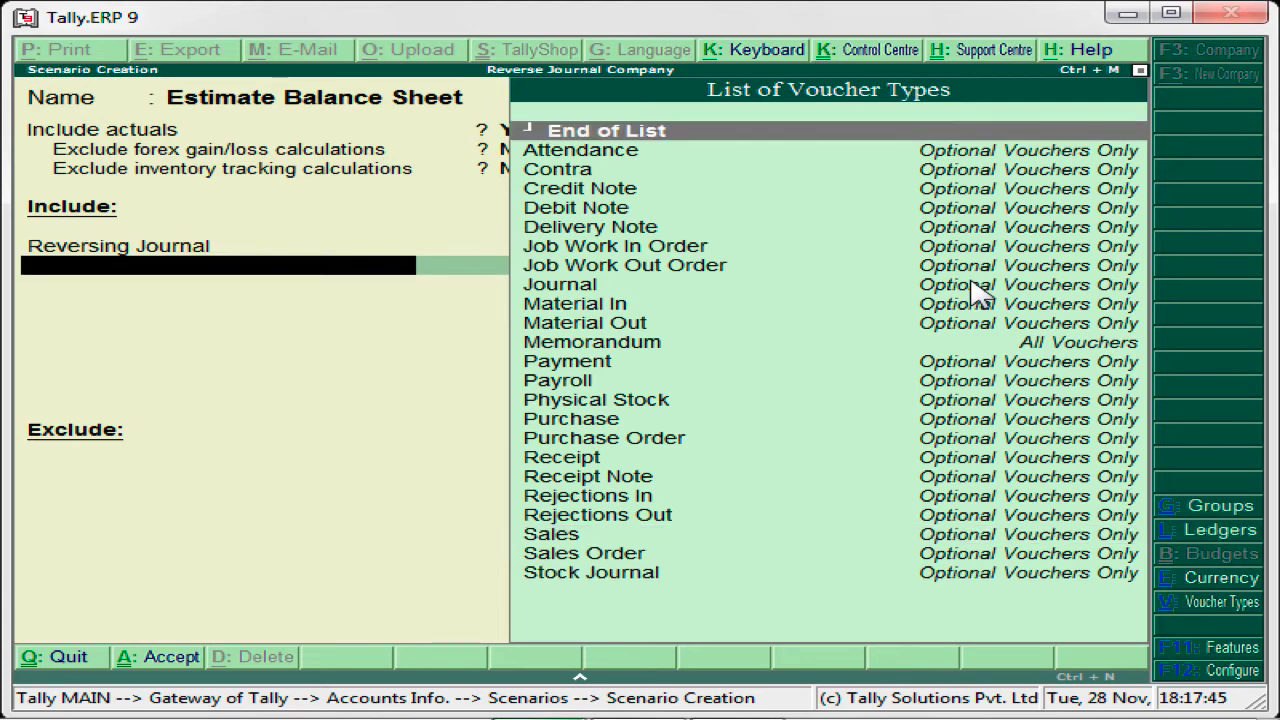
pyautogui.press('Return')
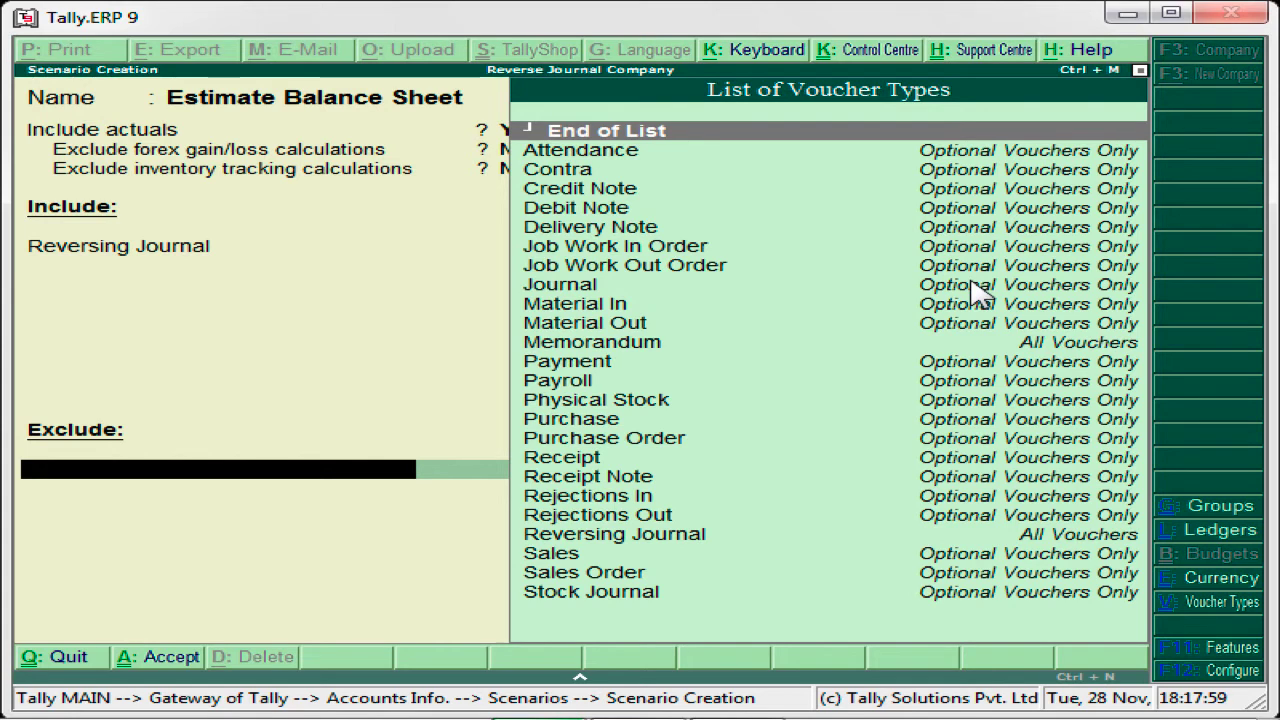
# - Finish the scenario with no voucher types excluded, save it, and return to the Gateway of Tally
pyautogui.press('Return')
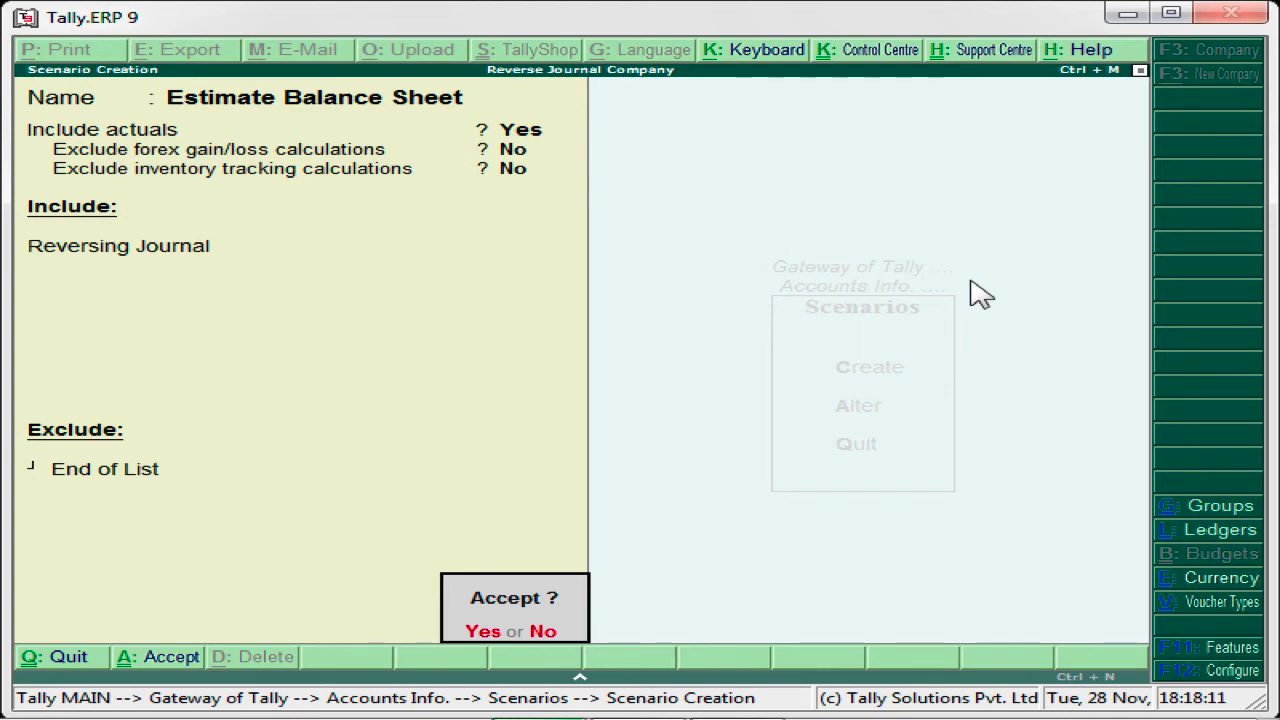
pyautogui.press('y')
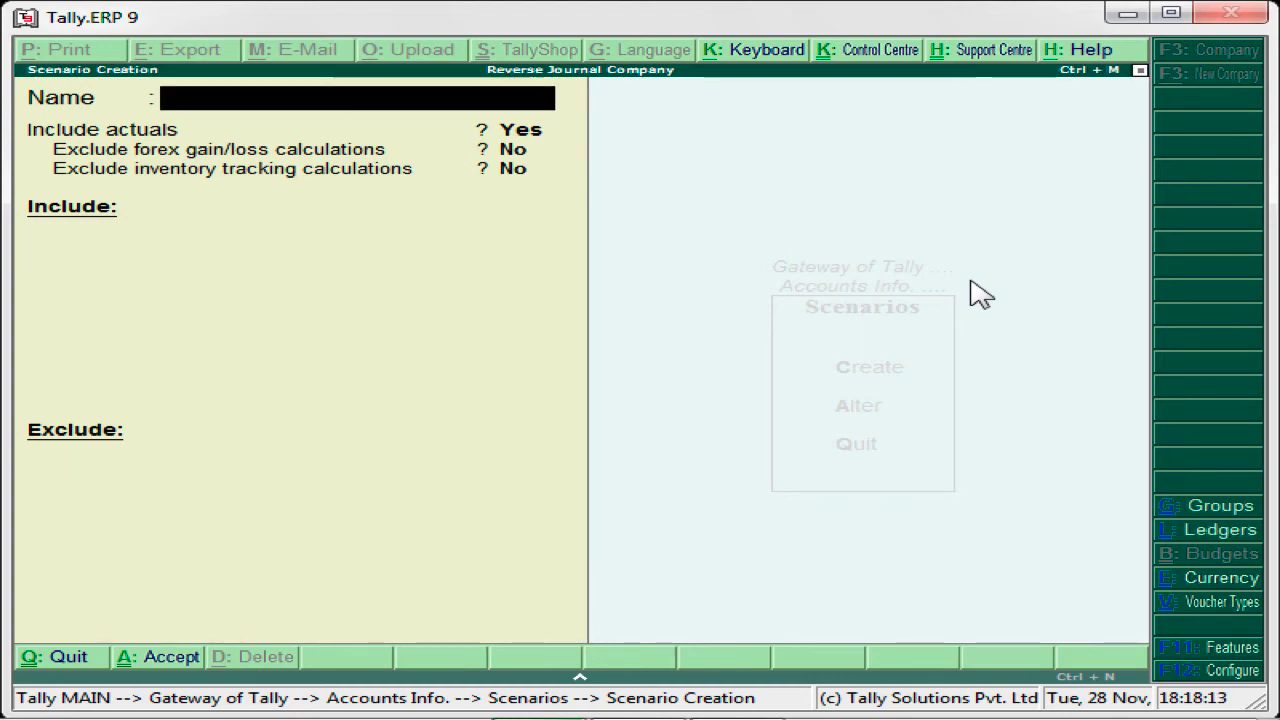
pyautogui.press('Escape')
pyautogui.press('Escape')
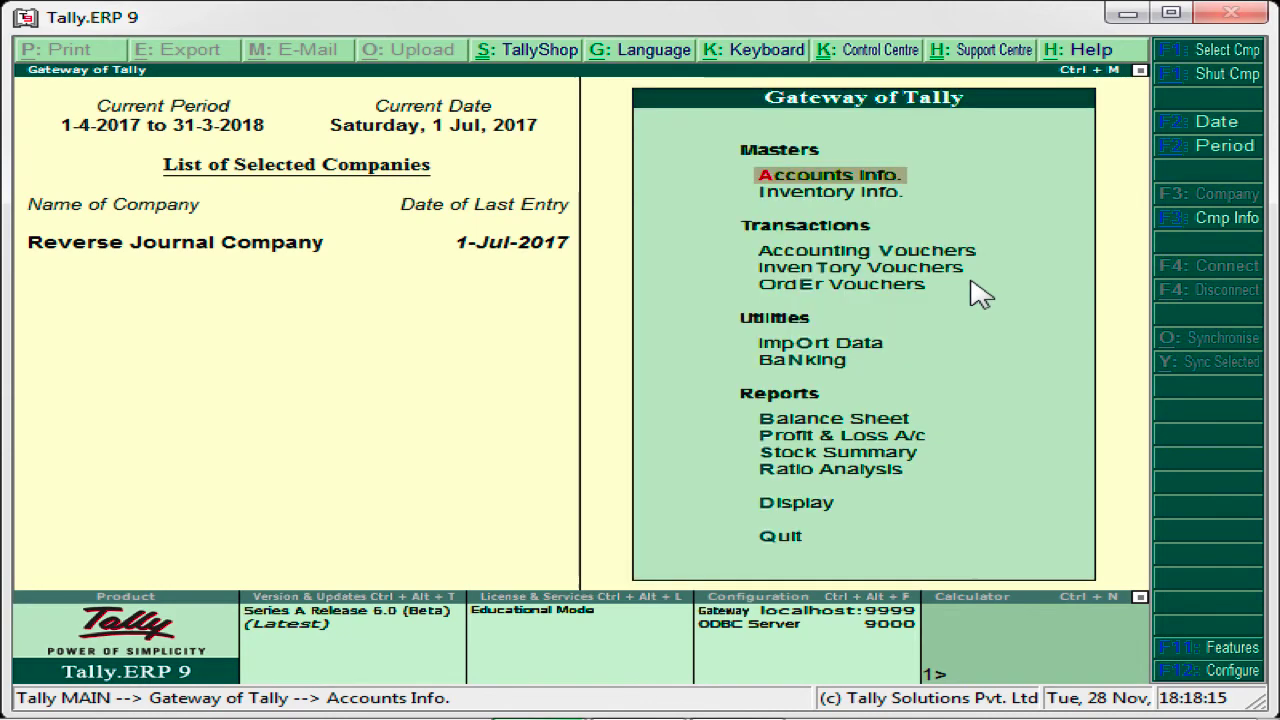
# - Open the company's Balance Sheet and display it in detailed form
pyautogui.press('Down')
pyautogui.press('Down')
pyautogui.press('Down')
pyautogui.press('Down')
pyautogui.press('Down')
pyautogui.press('Down')
pyautogui.press('Down')
pyautogui.press('Down')
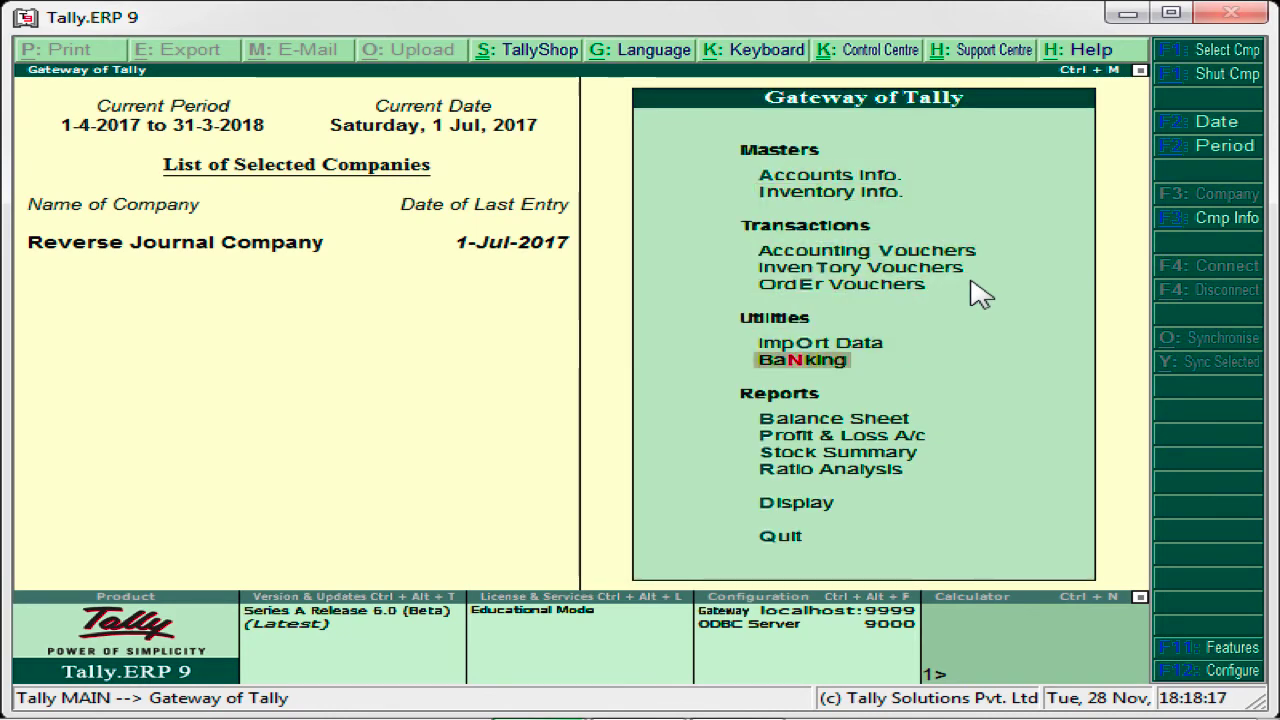
pyautogui.press('Up')
pyautogui.press('Return')
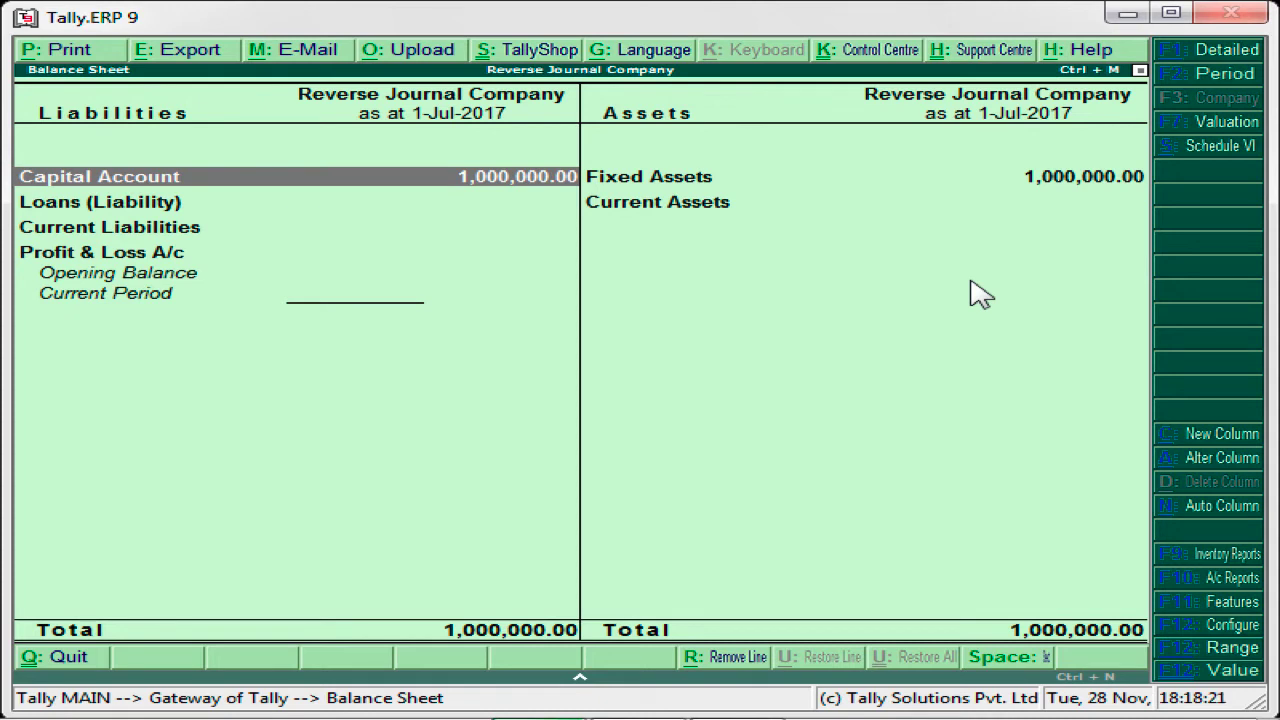
pyautogui.hotkey('alt', 'F1')
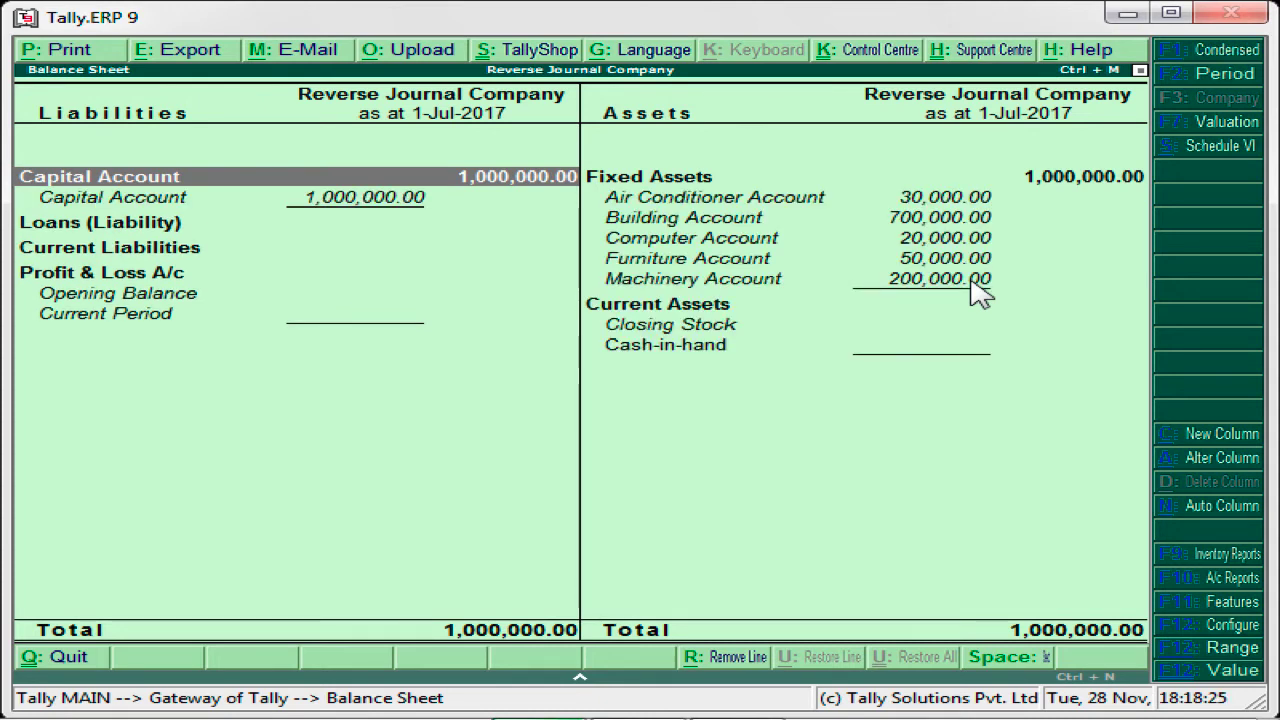
# - Examine the balances of the individual fixed asset accounts, from Air Conditioner to Machinery, in the detailed Balance Sheet
pyautogui.click(932, 199)
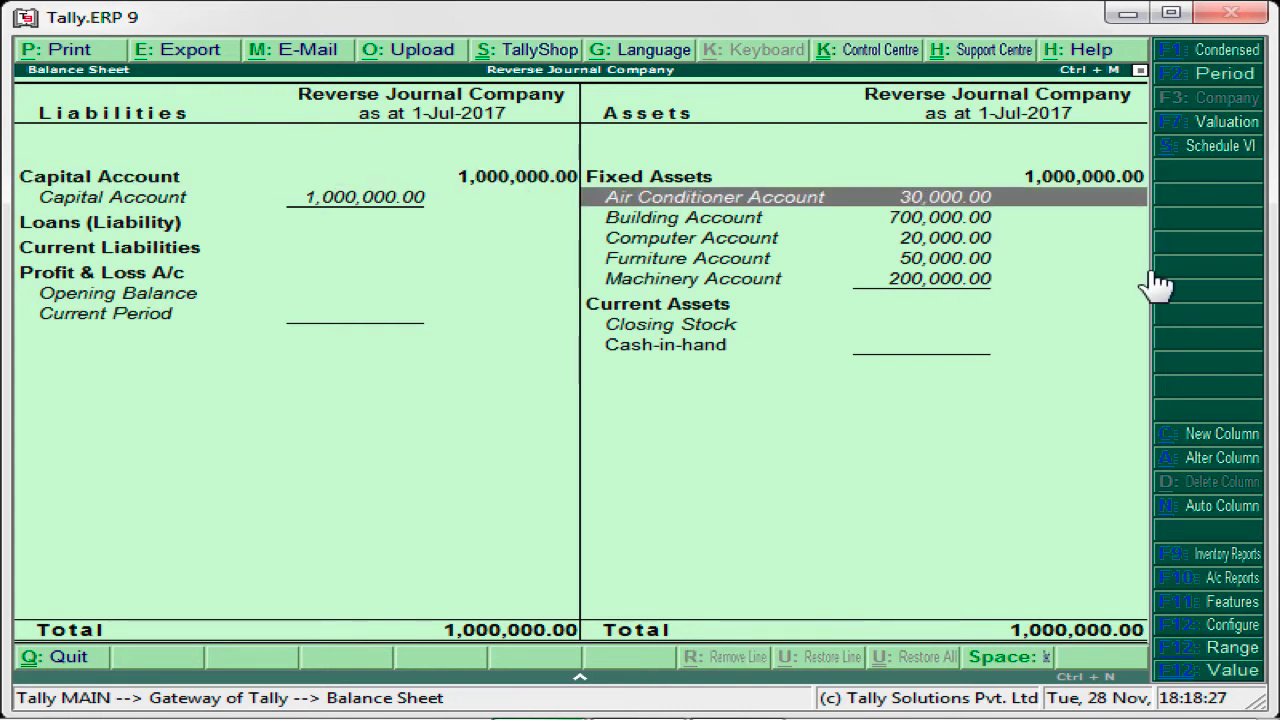
pyautogui.press('Down')
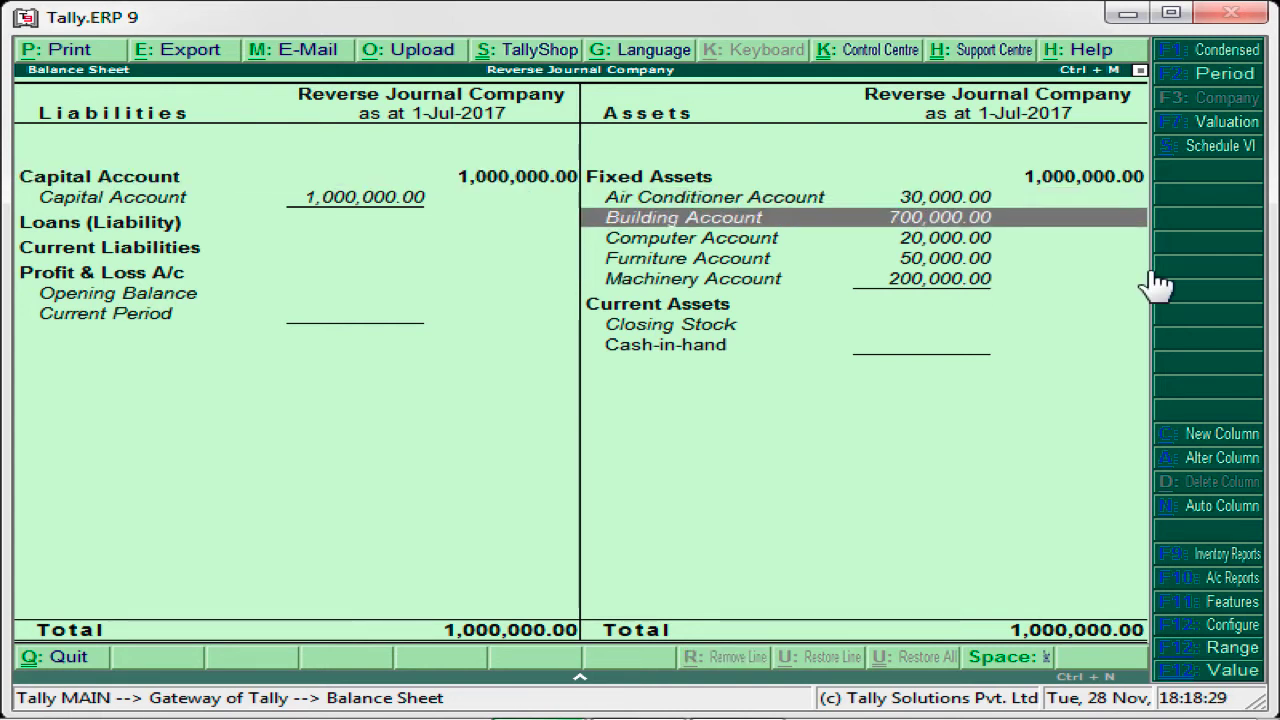
pyautogui.press('Down')
pyautogui.press('Down')
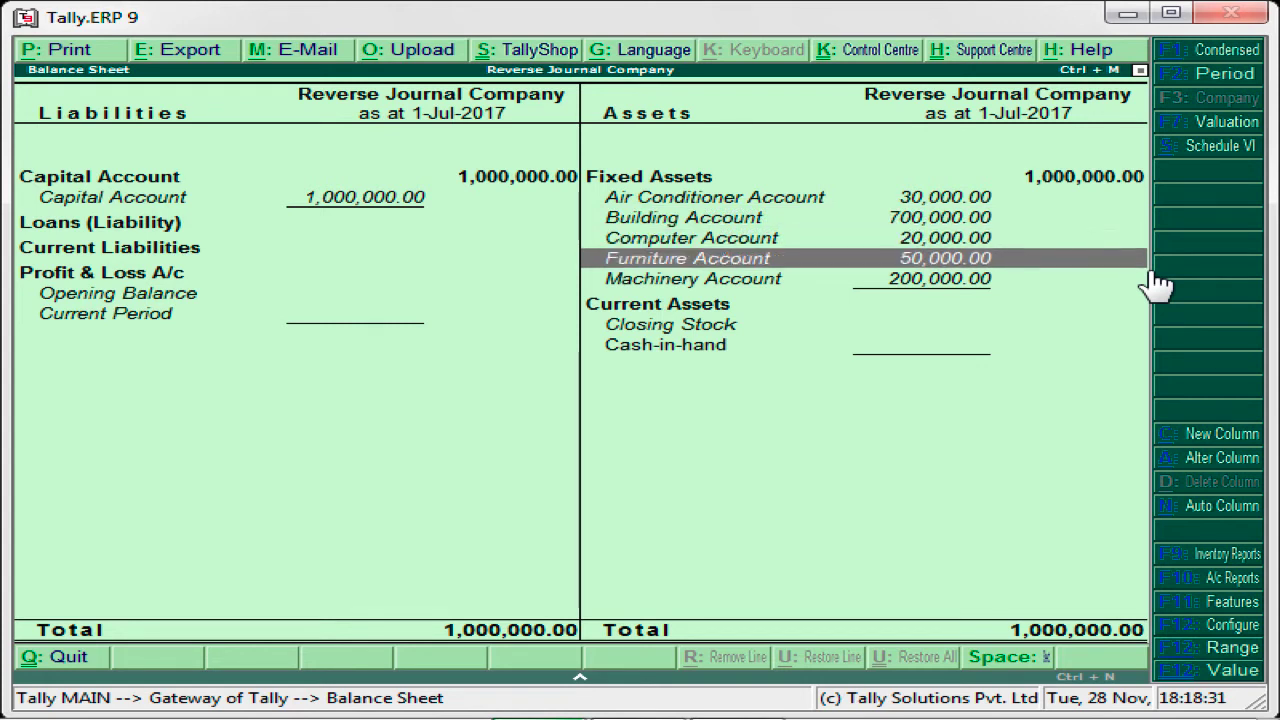
pyautogui.press('Down')
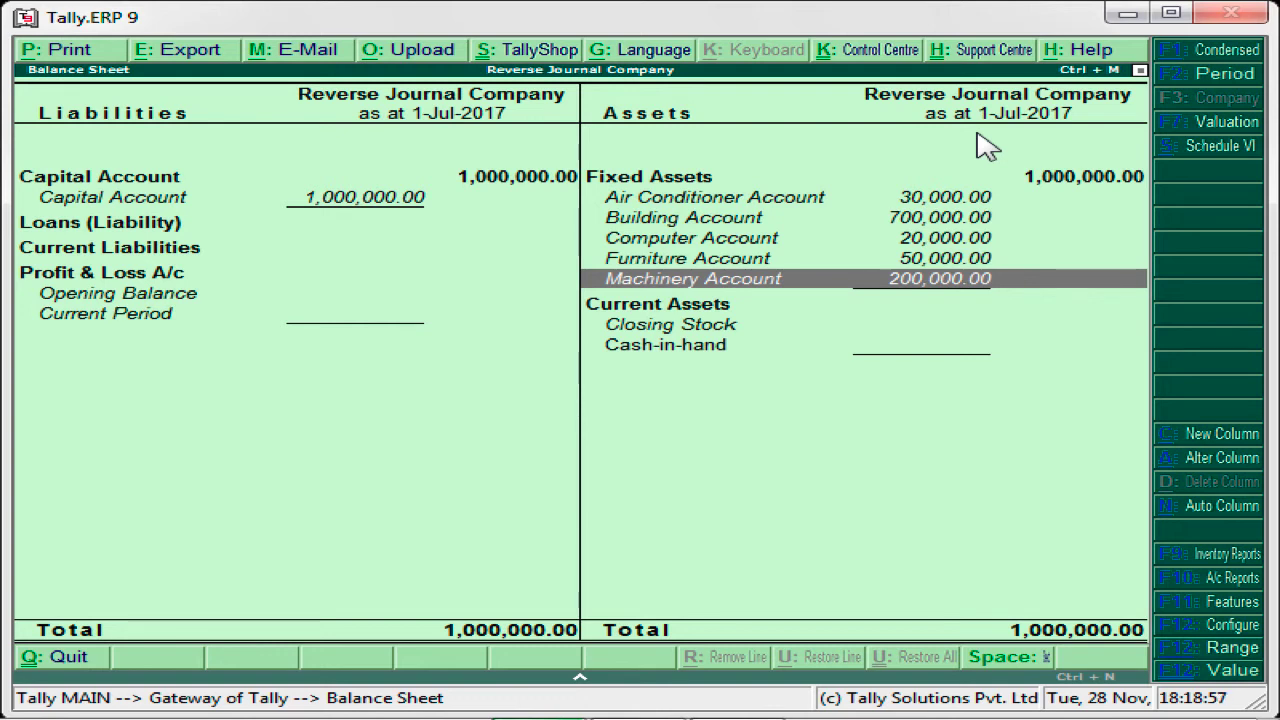
pyautogui.press('Up')
pyautogui.press('Up')
pyautogui.press('Up')
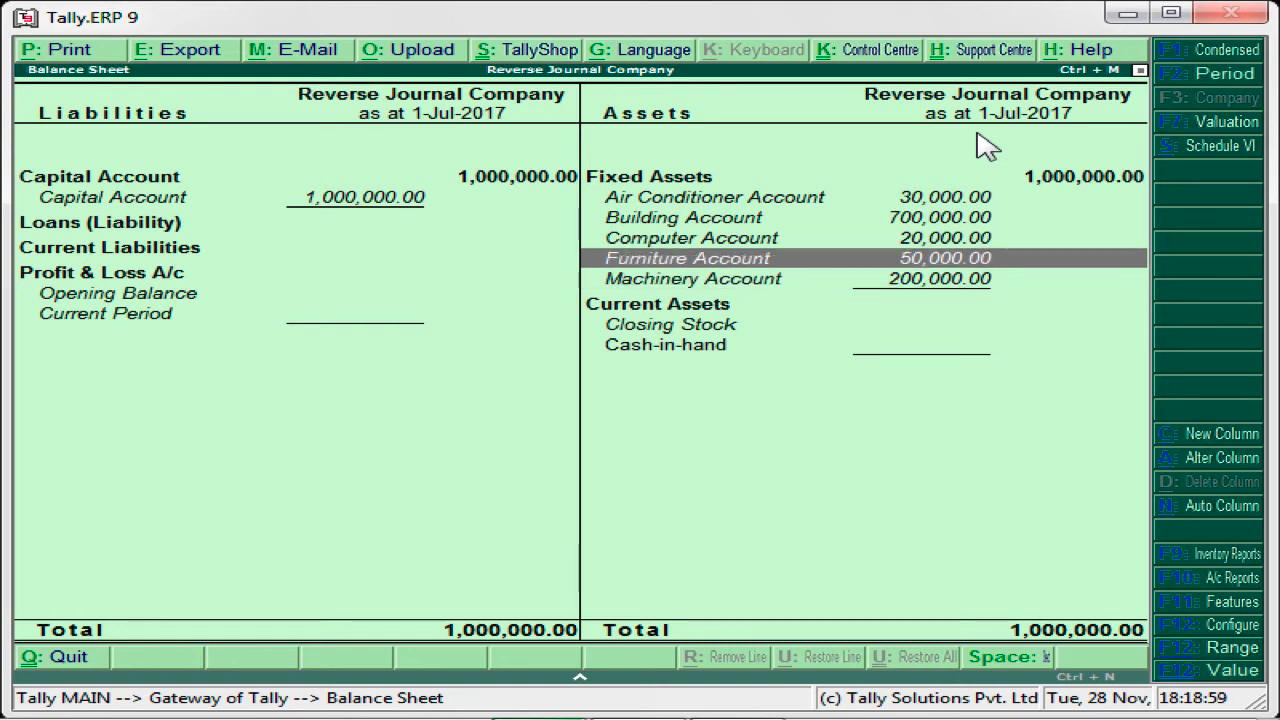
pyautogui.press('Down')
pyautogui.press('Down')
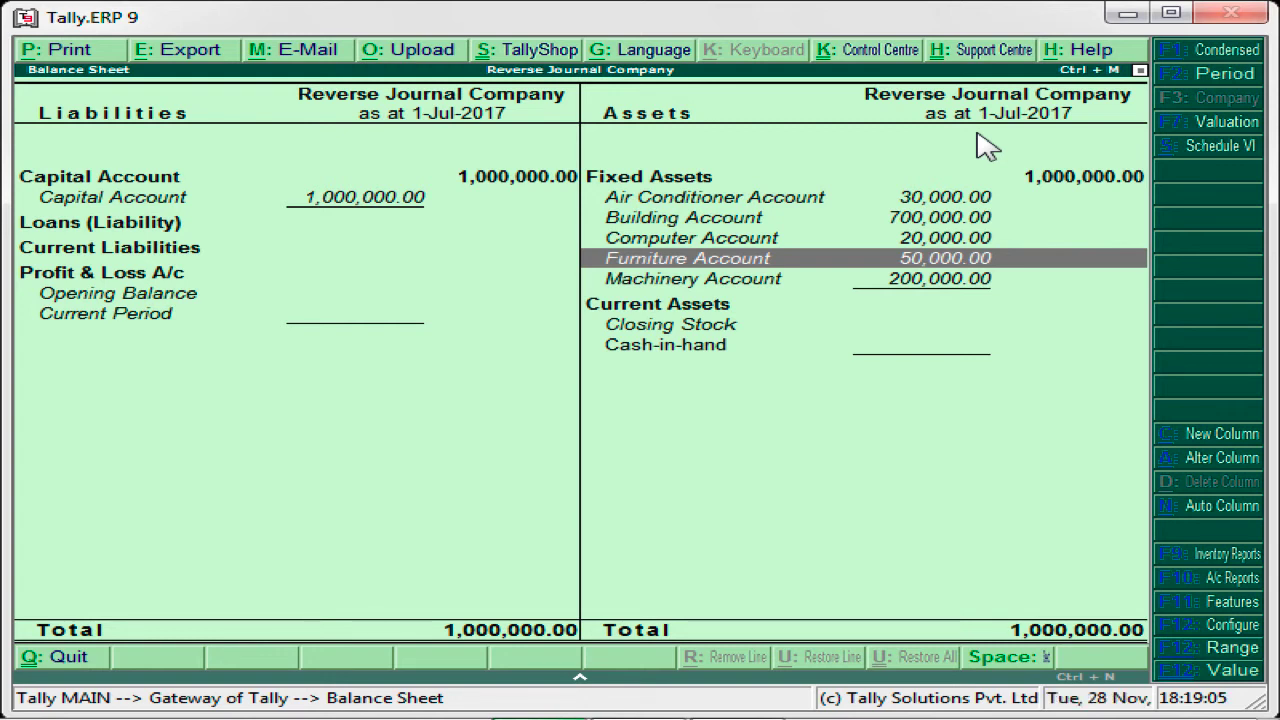
# - Start a new Balance Sheet column covering 1-4-2017 to 1-7-2017 in the ₹ (INR) currency
pyautogui.click(1217, 440)
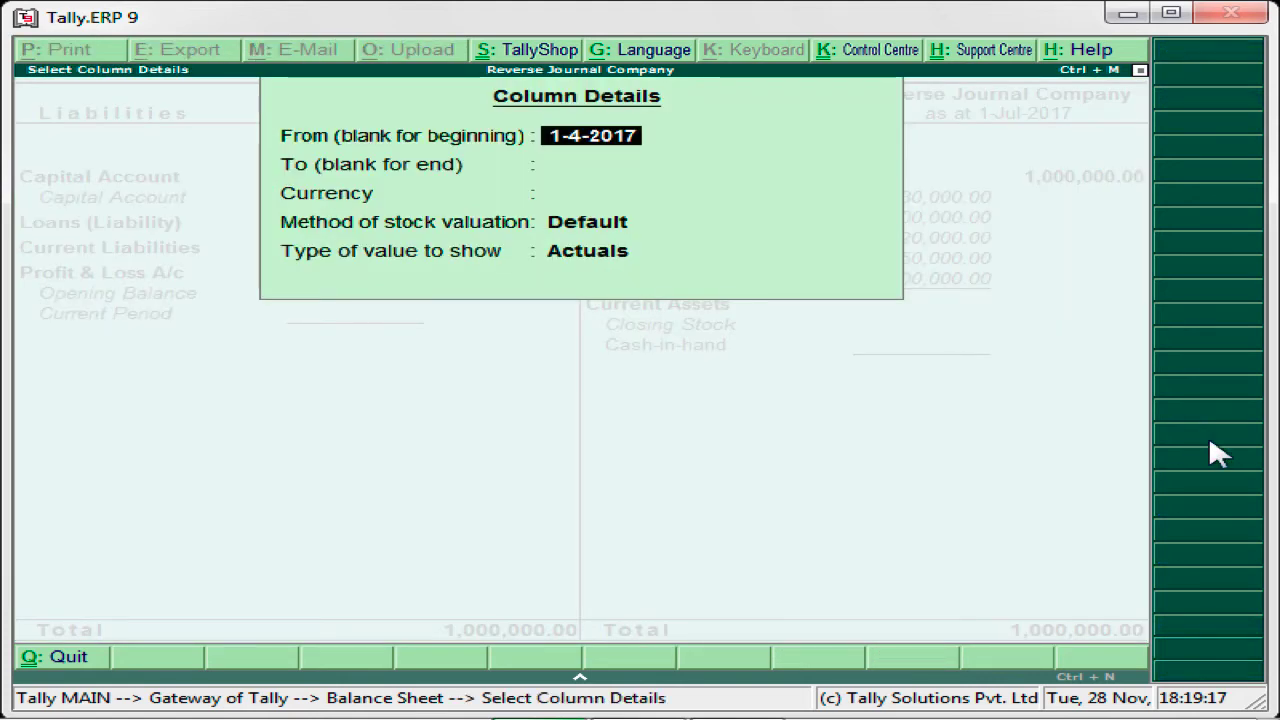
pyautogui.press('Return')
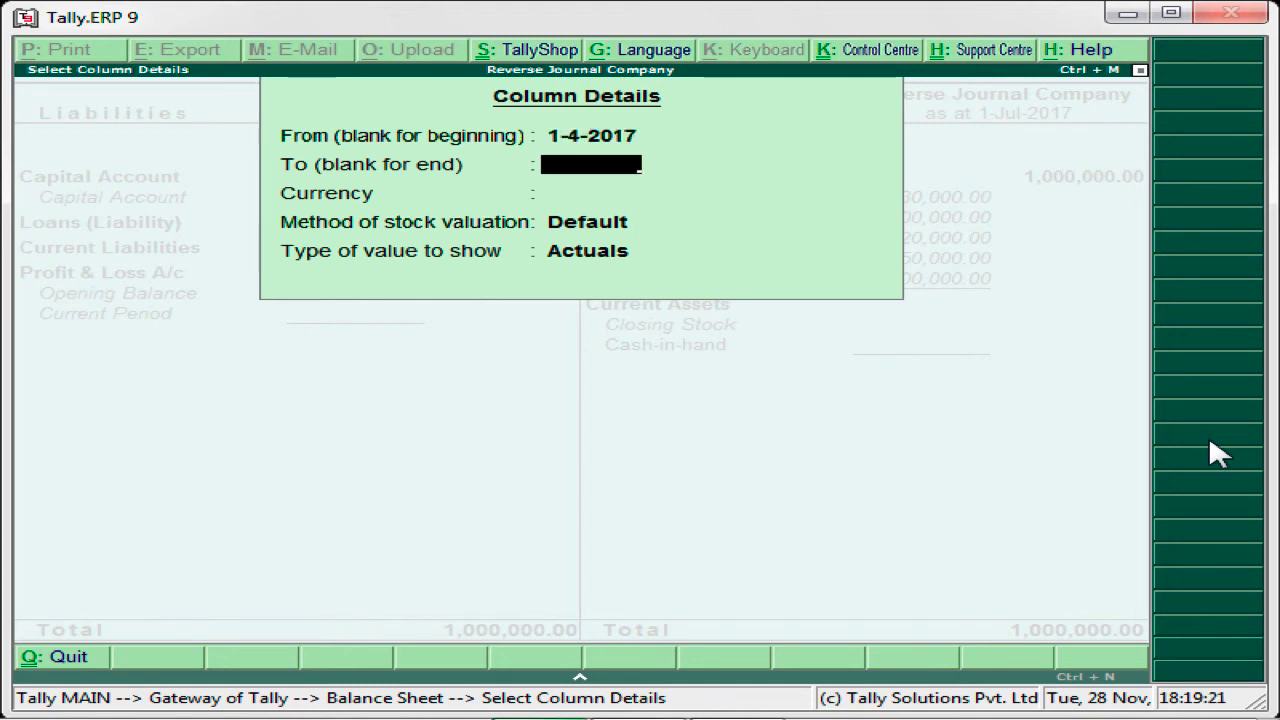
pyautogui.write('1-jul')
pyautogui.press('Return')
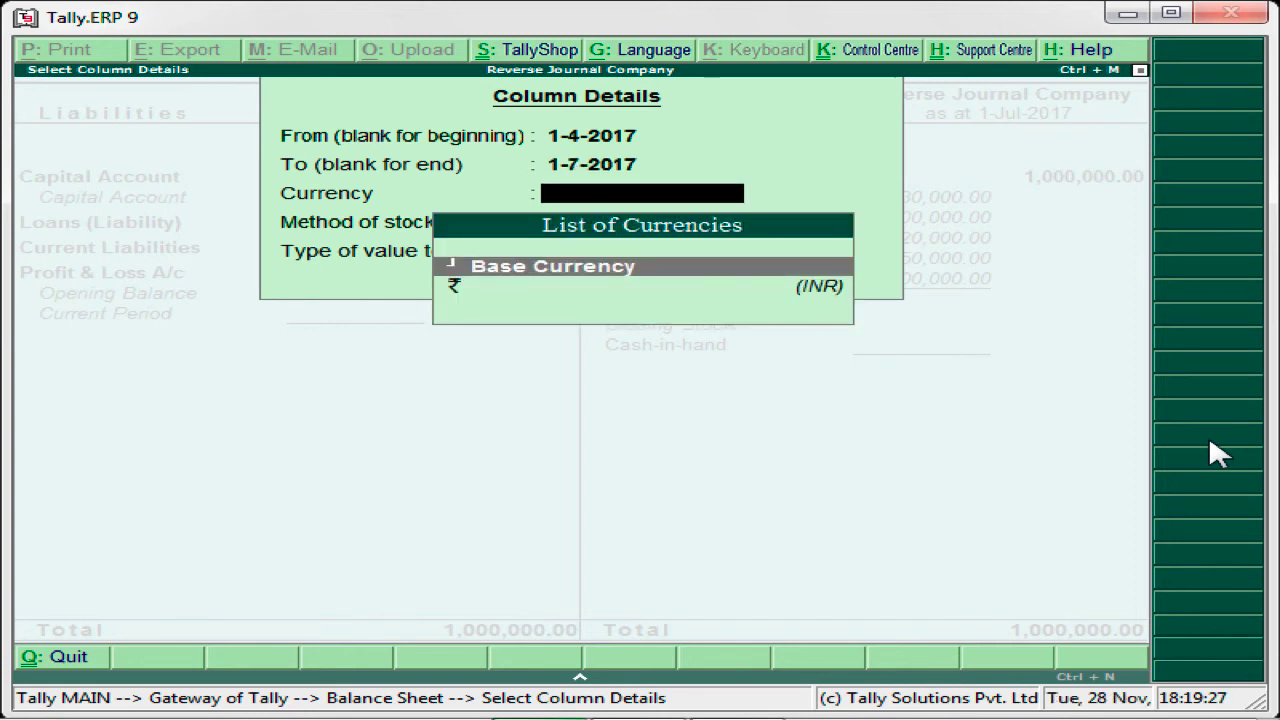
pyautogui.press('Down')
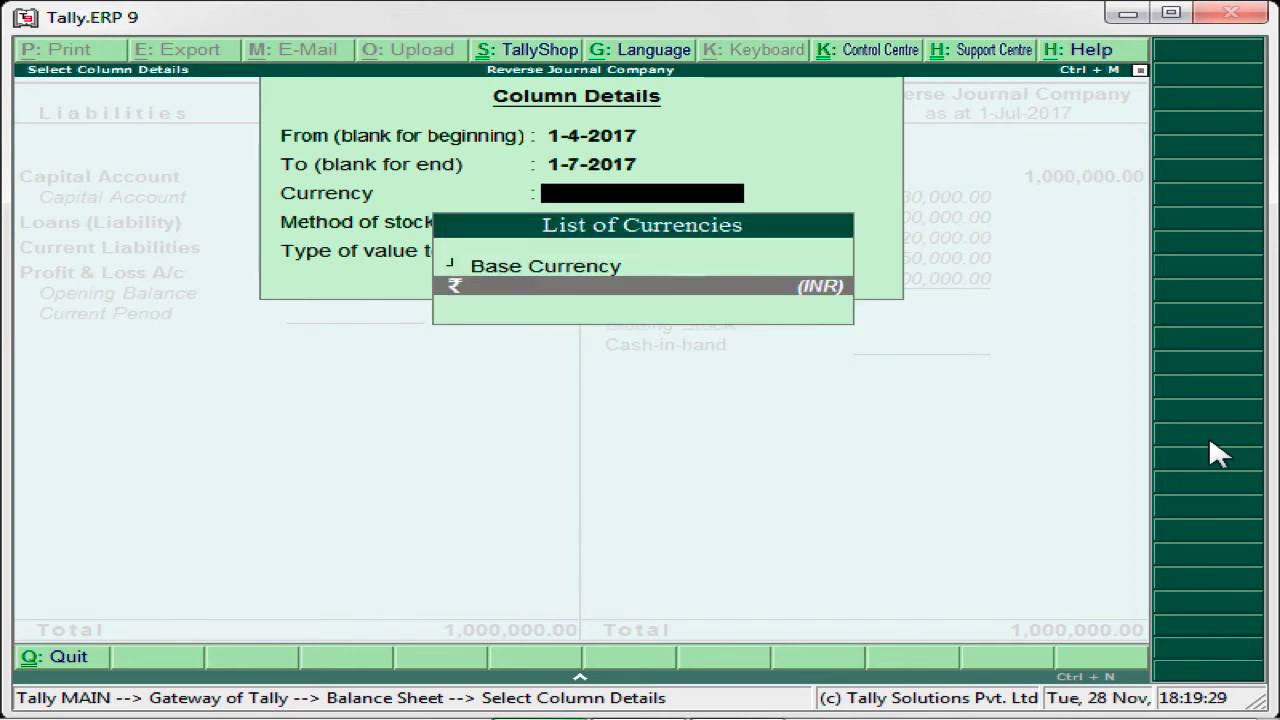
pyautogui.press('Return')
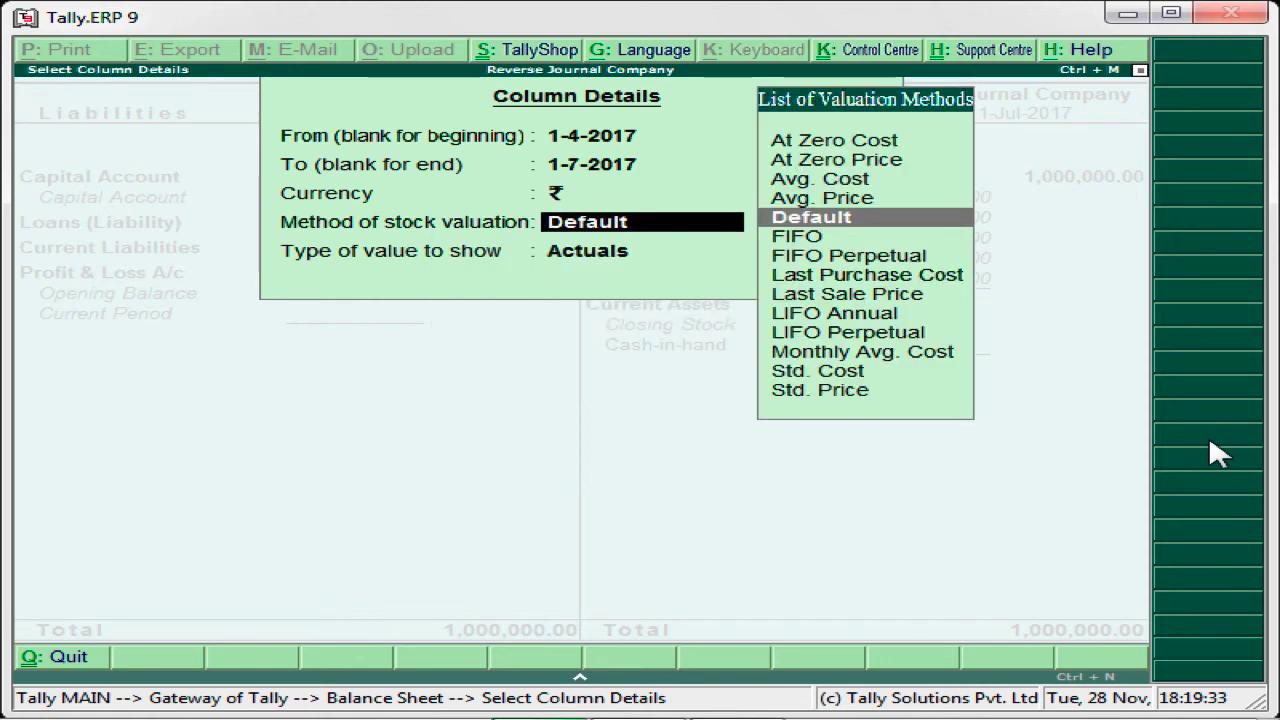
# - Complete the new column with Default stock valuation, the Estimate Balance Sheet scenario as value type, and no variance
pyautogui.press('Return')
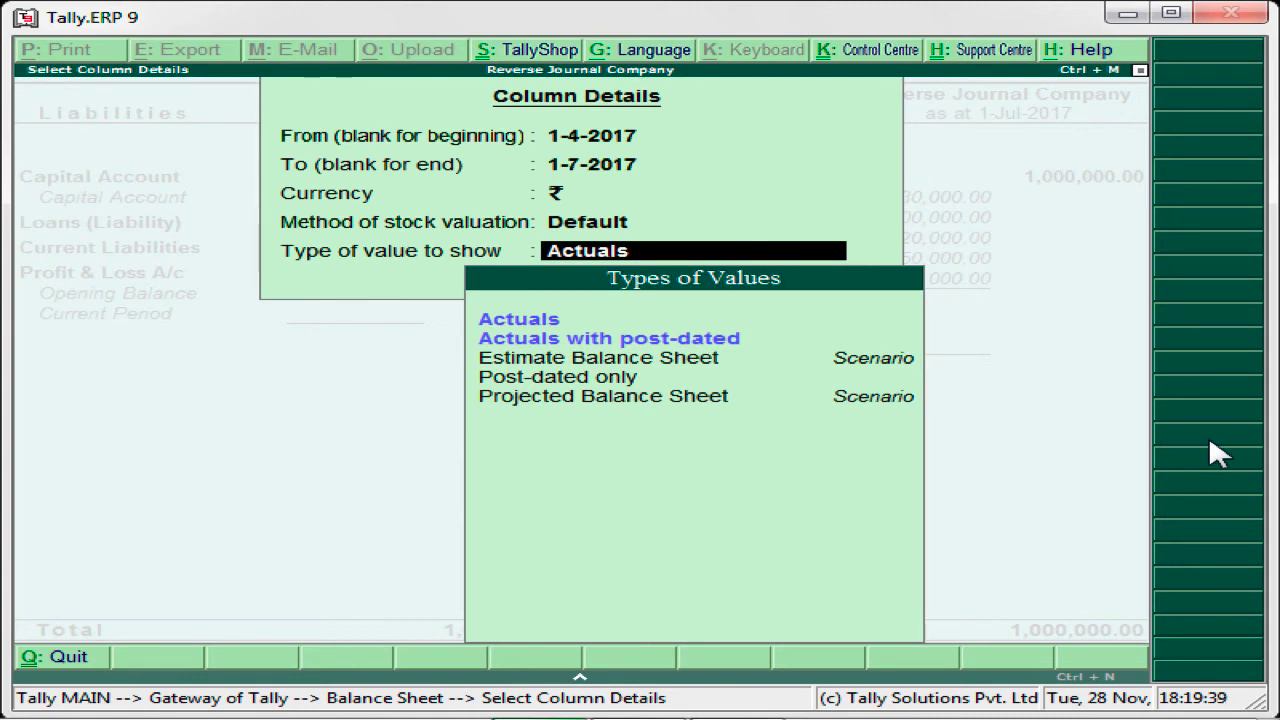
pyautogui.press('Down')
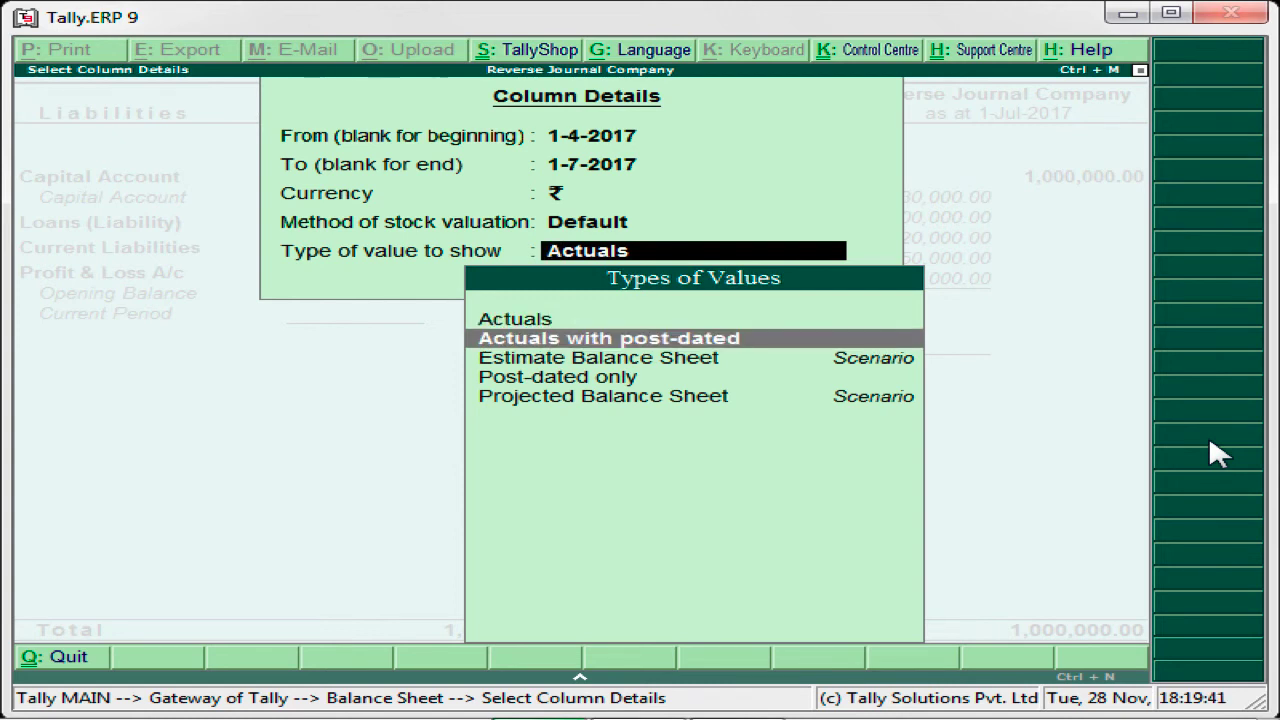
pyautogui.press('Down')
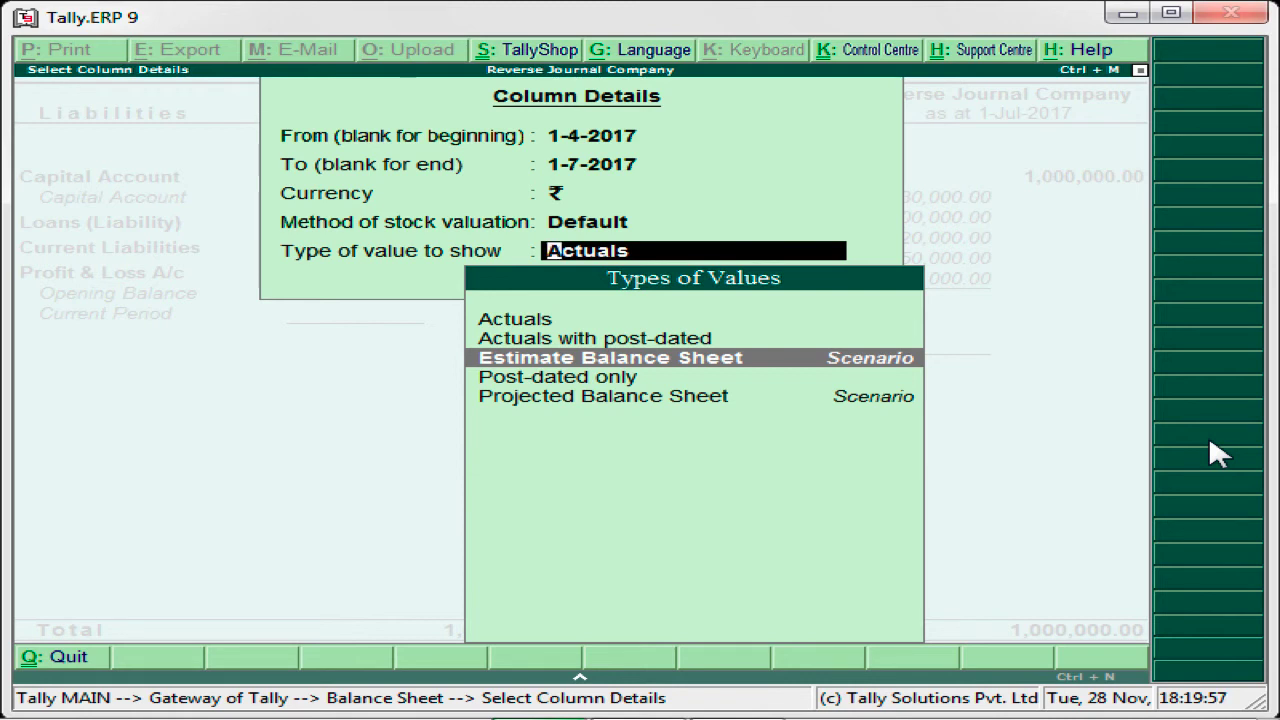
pyautogui.press('Return')
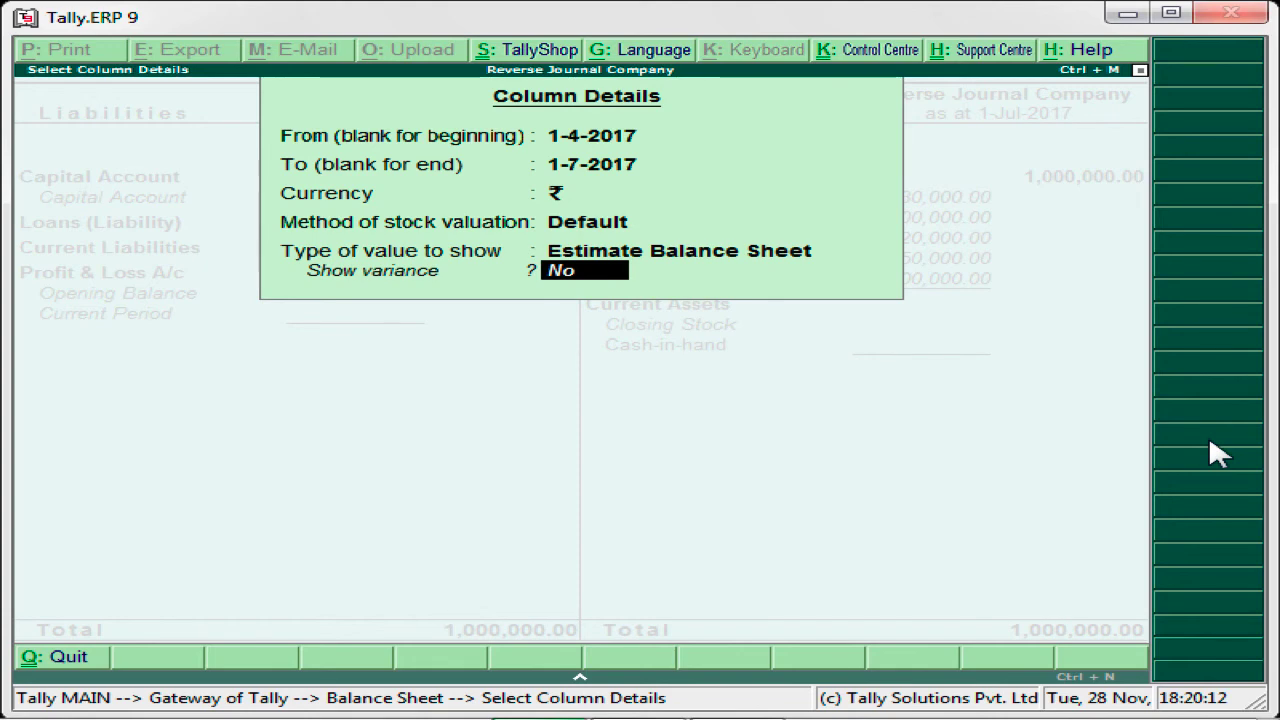
pyautogui.press('Return')
# - Review the liabilities and assets in the Actuals and Estimate Balance Sheet columns, ending at the Air Conditioner Account
pyautogui.press('Up')
pyautogui.press('Up')
pyautogui.press('Up')
pyautogui.press('Up')
pyautogui.press('Up')
pyautogui.press('Up')
pyautogui.press('Up')
pyautogui.press('Up')
pyautogui.press('Up')
pyautogui.press('Up')
pyautogui.press('Up')
pyautogui.press('Up')
pyautogui.press('Up')
pyautogui.press('Up')
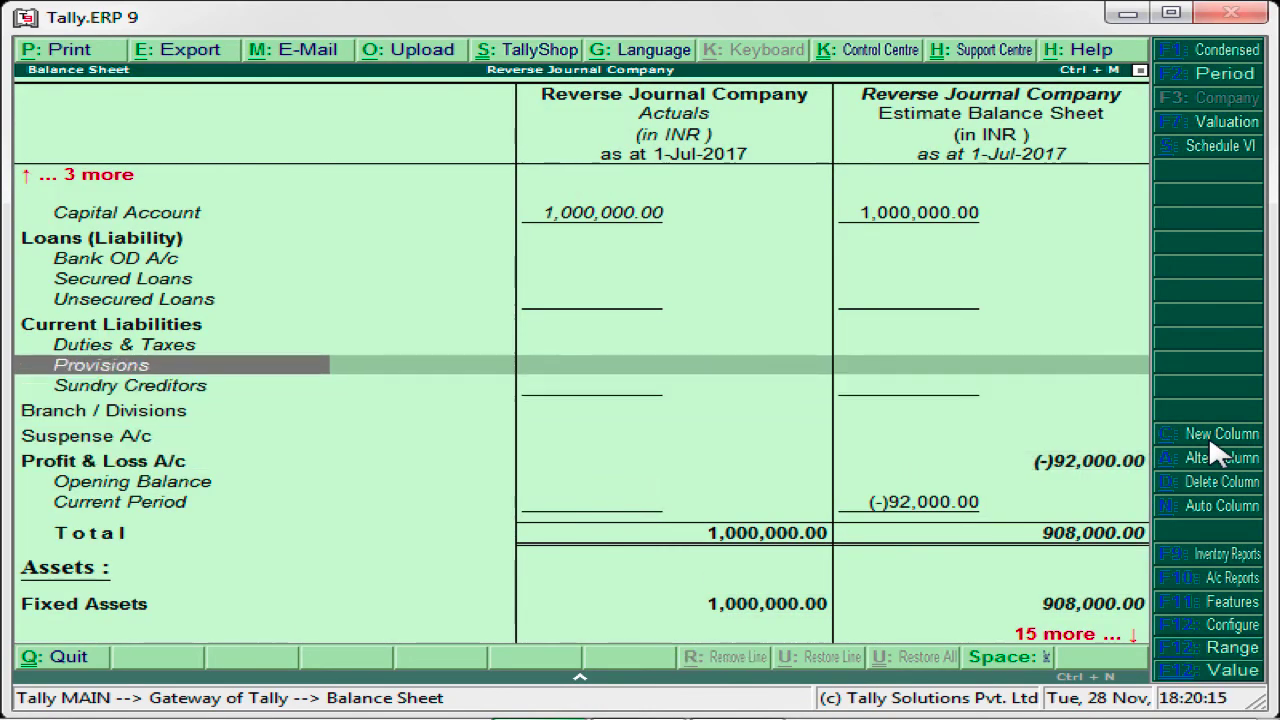
pyautogui.press('Up')
pyautogui.press('Down')
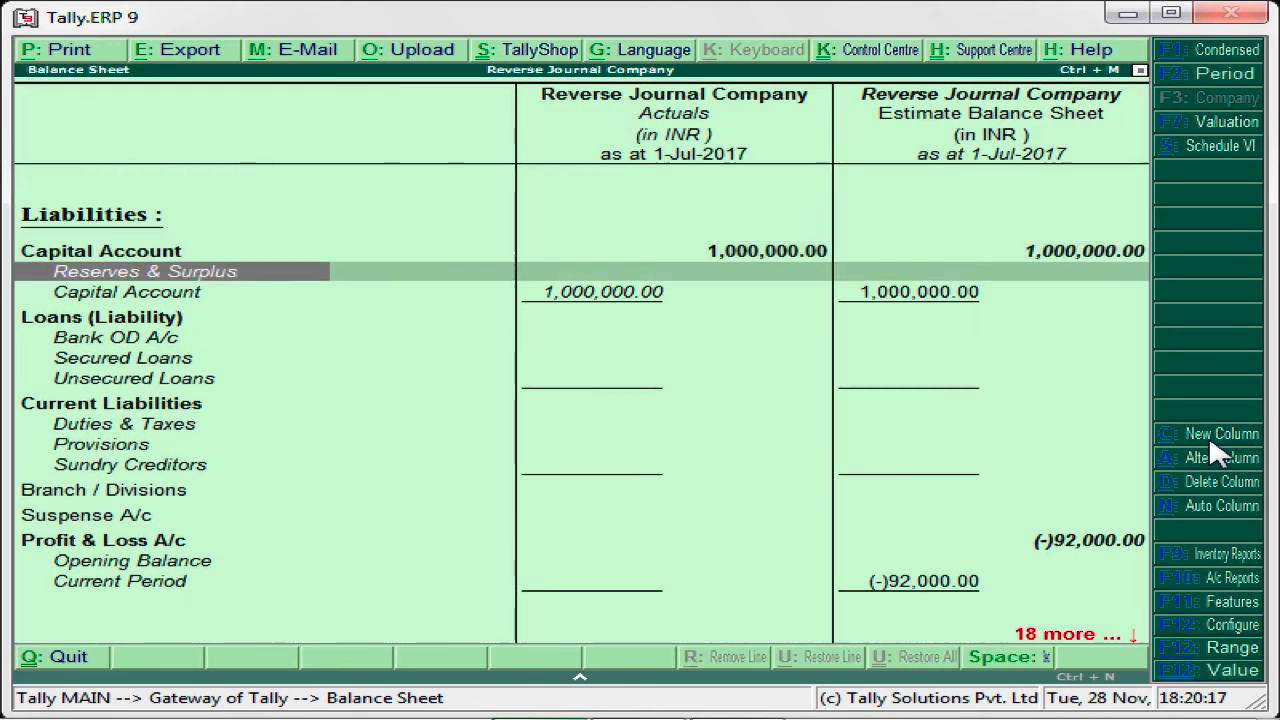
pyautogui.press('Down')
pyautogui.press('Down')
pyautogui.press('Down')
pyautogui.press('Down')
pyautogui.press('Down')
pyautogui.press('Down')
pyautogui.press('Down')
pyautogui.press('Down')
pyautogui.press('Down')
pyautogui.press('Down')
pyautogui.press('Down')
pyautogui.press('Down')
pyautogui.press('Down')
pyautogui.press('Down')
pyautogui.press('Down')
pyautogui.press('Down')
pyautogui.press('Down')
pyautogui.press('Down')
pyautogui.press('Down')
pyautogui.press('Down')
pyautogui.press('Down')
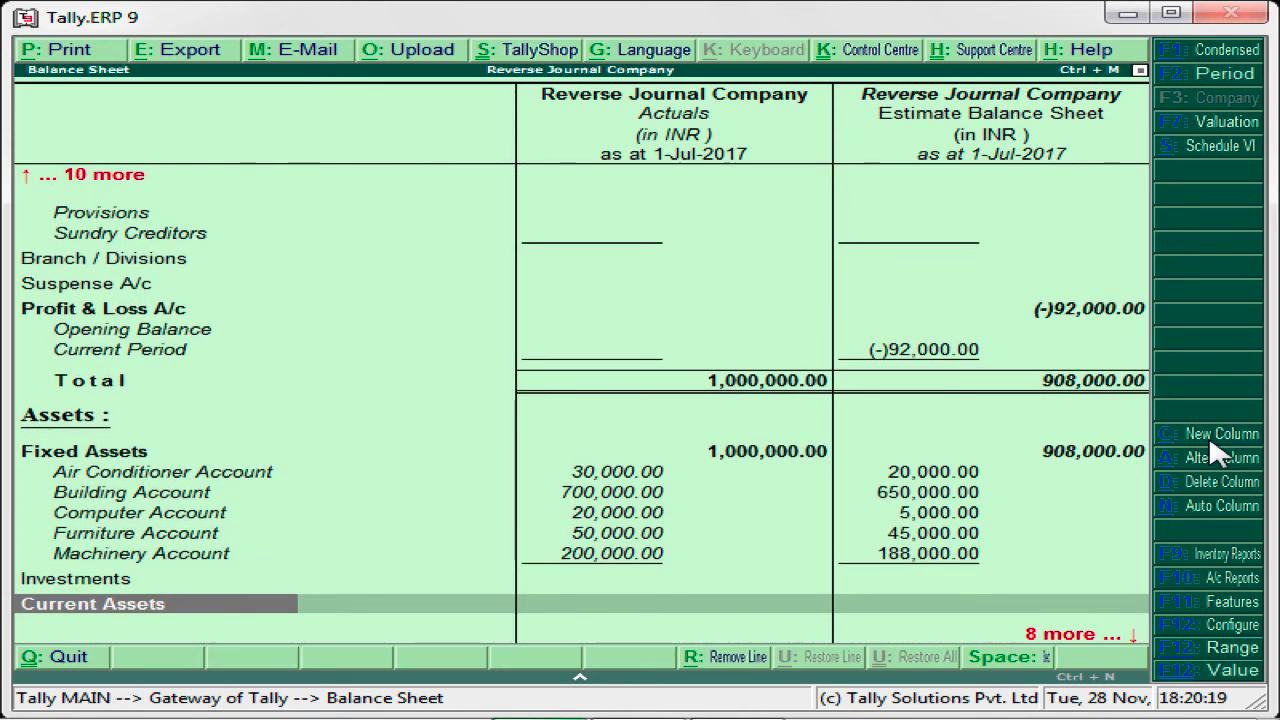
pyautogui.press('Up')
pyautogui.press('Up')
pyautogui.press('Up')
pyautogui.press('Up')
pyautogui.press('Up')
pyautogui.press('Up')
pyautogui.press('Up')
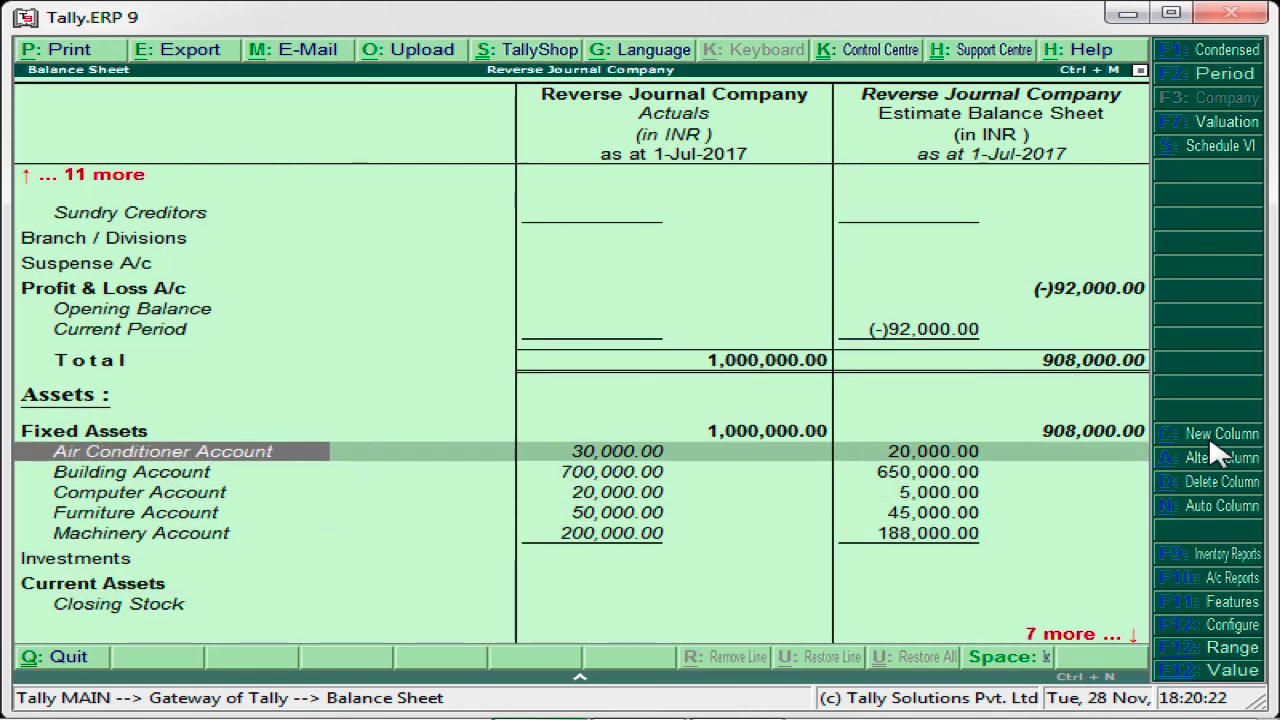
# - Compare the Air Conditioner Account's actual value with its value under the Estimate Balance Sheet scenario
pyautogui.press('Right')
pyautogui.press('Right')
pyautogui.press('Left')
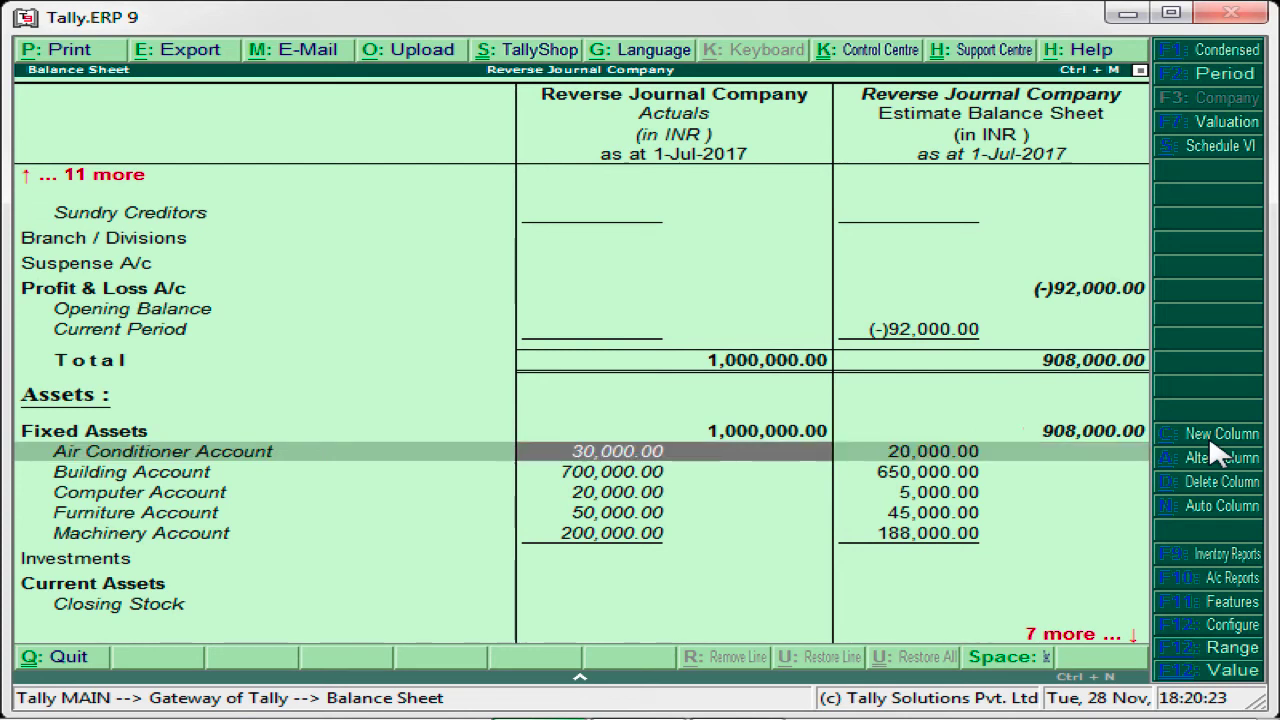
pyautogui.press('Right')
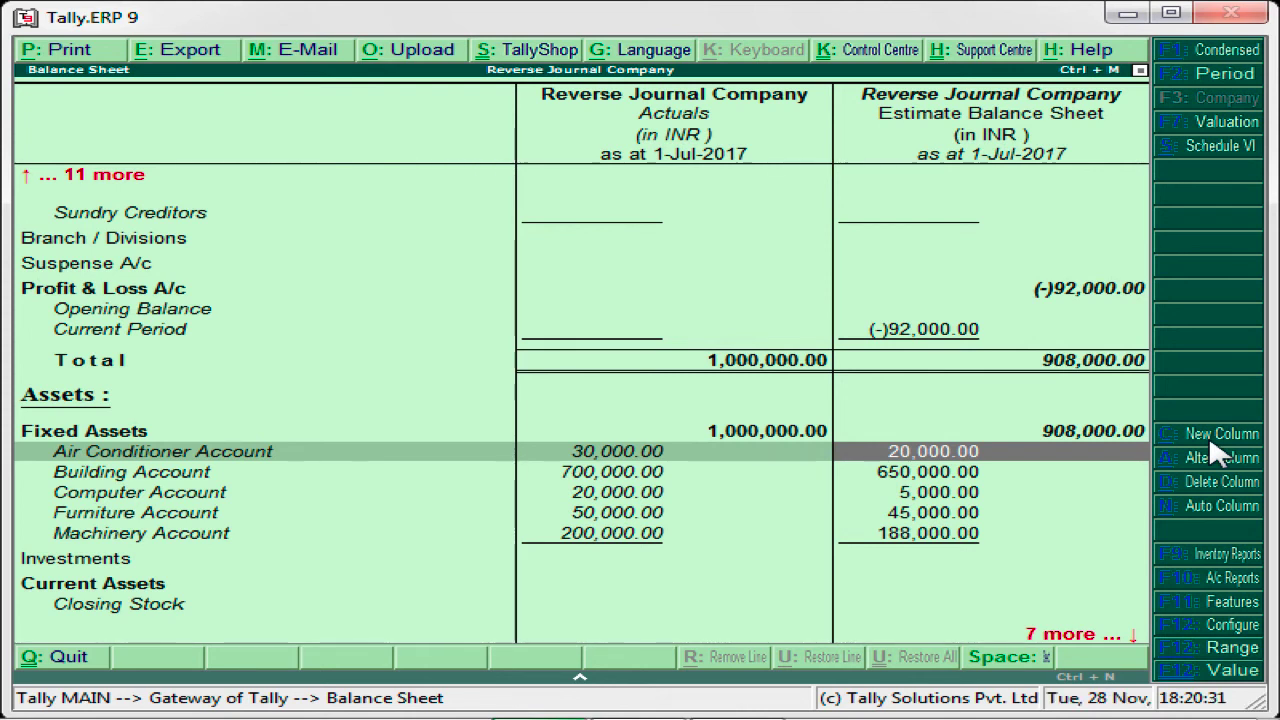
pyautogui.press('Left')
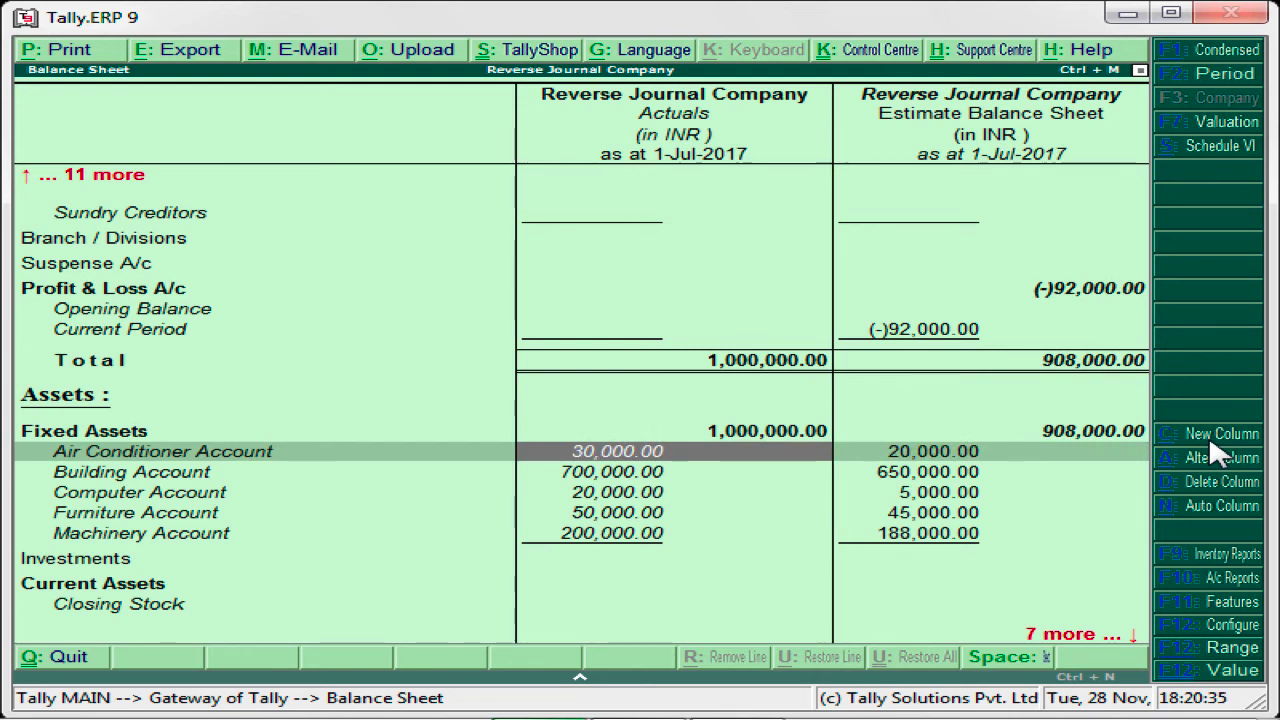
pyautogui.press('Right')
pyautogui.press('Left')
# - Compare the actual and estimated values of the Building, Computer and Furniture accounts under Fixed Assets
pyautogui.press('Down')
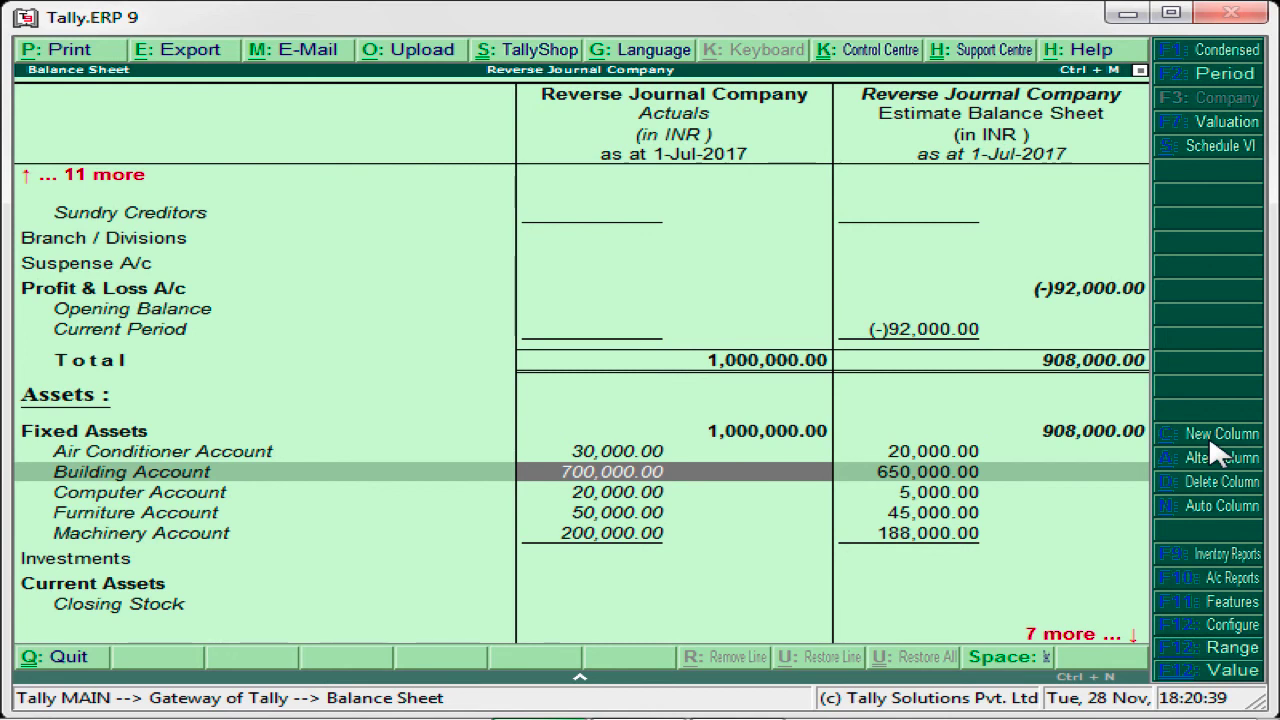
pyautogui.press('Right')
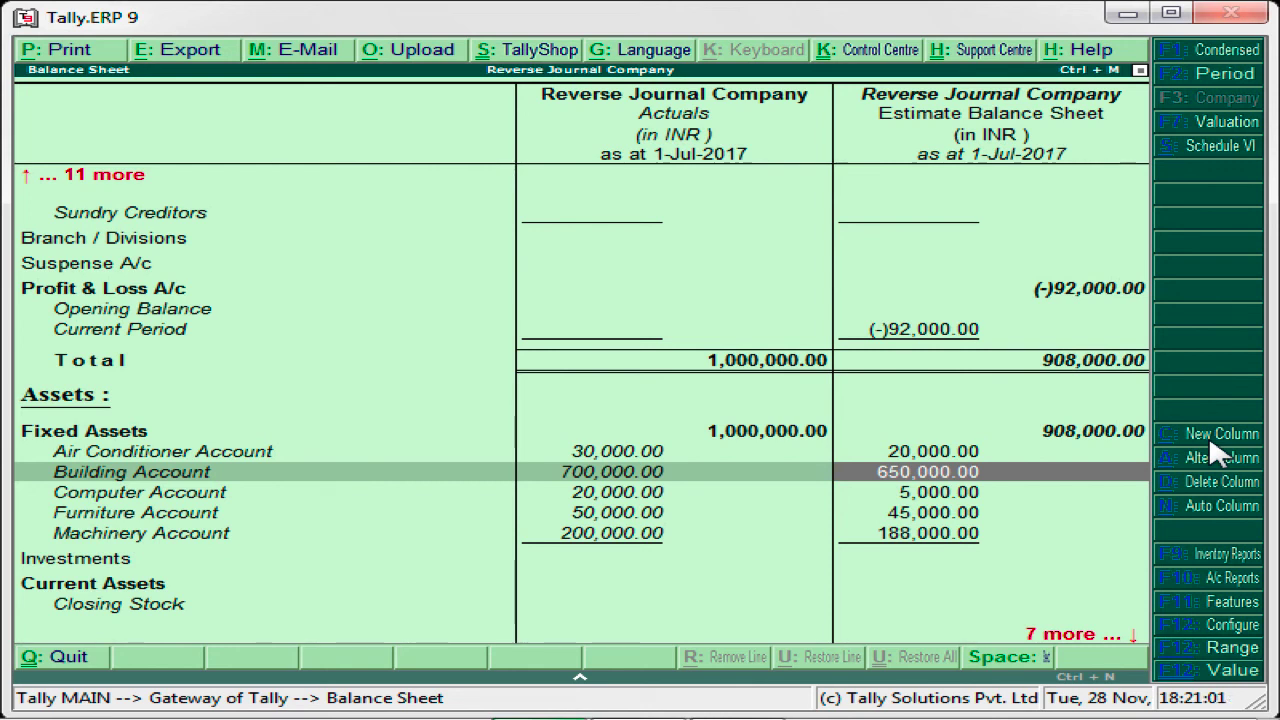
pyautogui.press('Down')
pyautogui.press('Down')
pyautogui.press('Up')
pyautogui.press('Left')
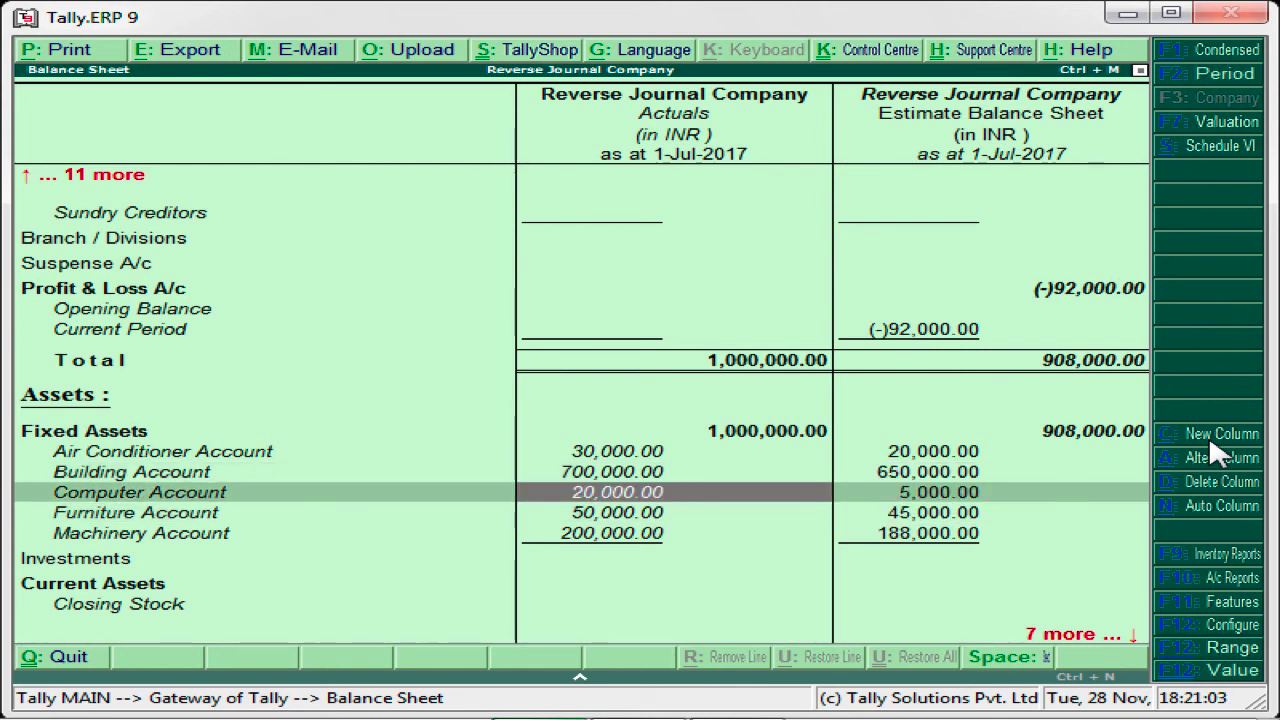
pyautogui.press('Right')
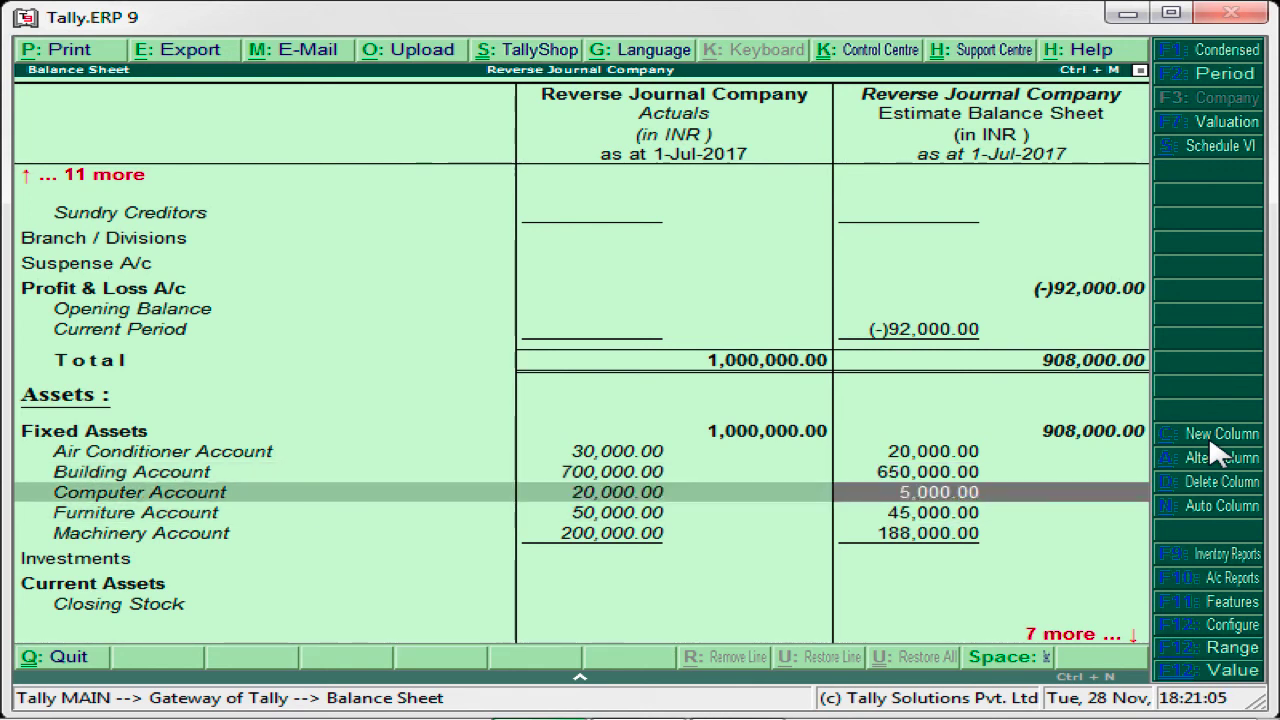
pyautogui.press('Left')
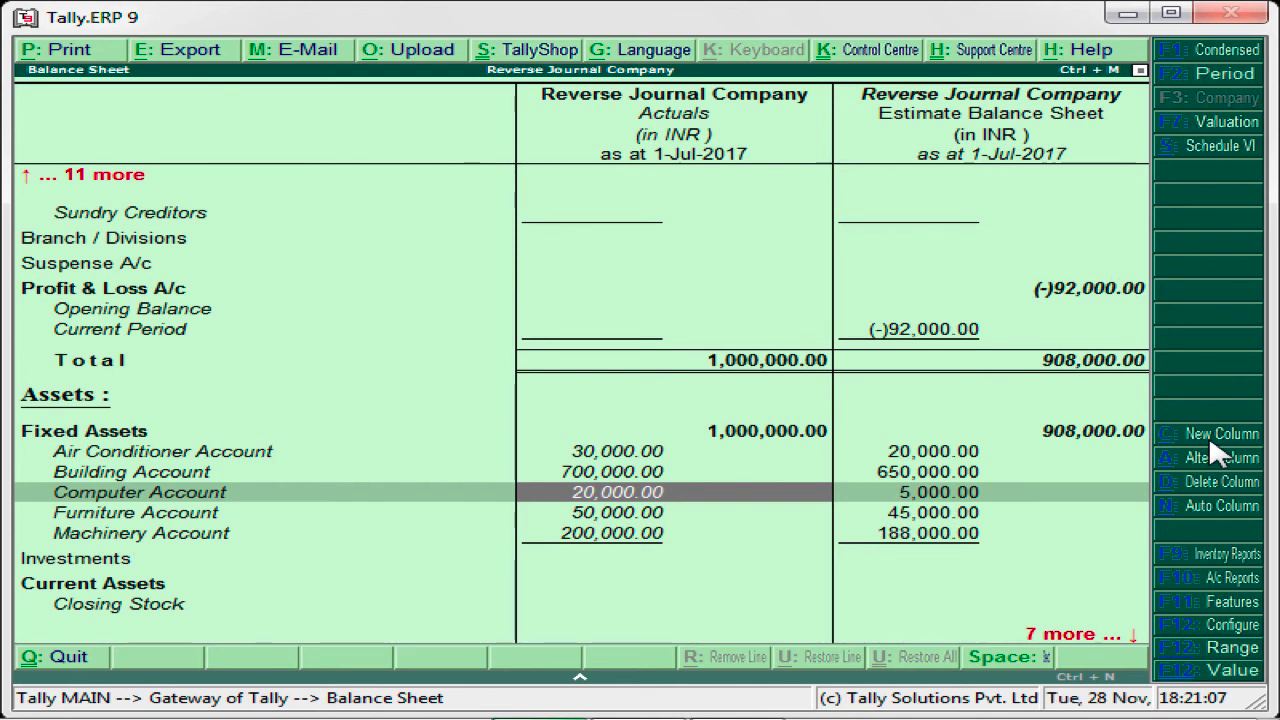
pyautogui.press('Right')
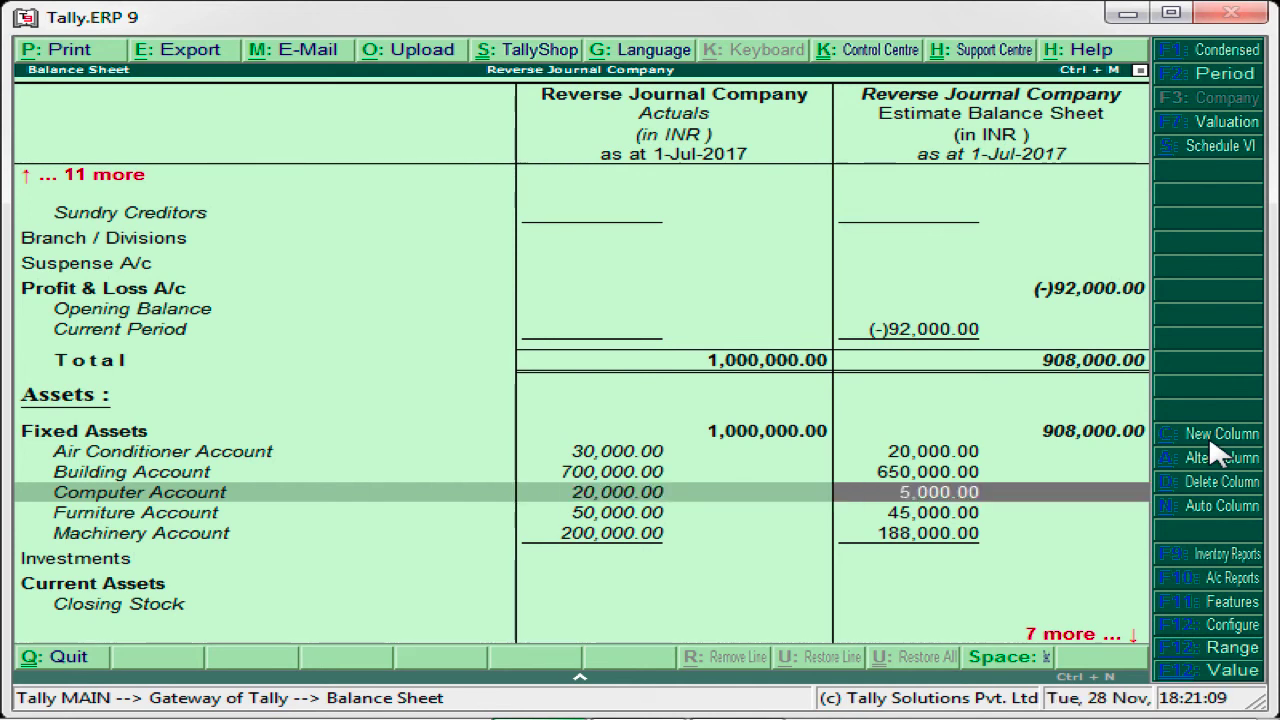
pyautogui.press('Down')
pyautogui.press('Right')
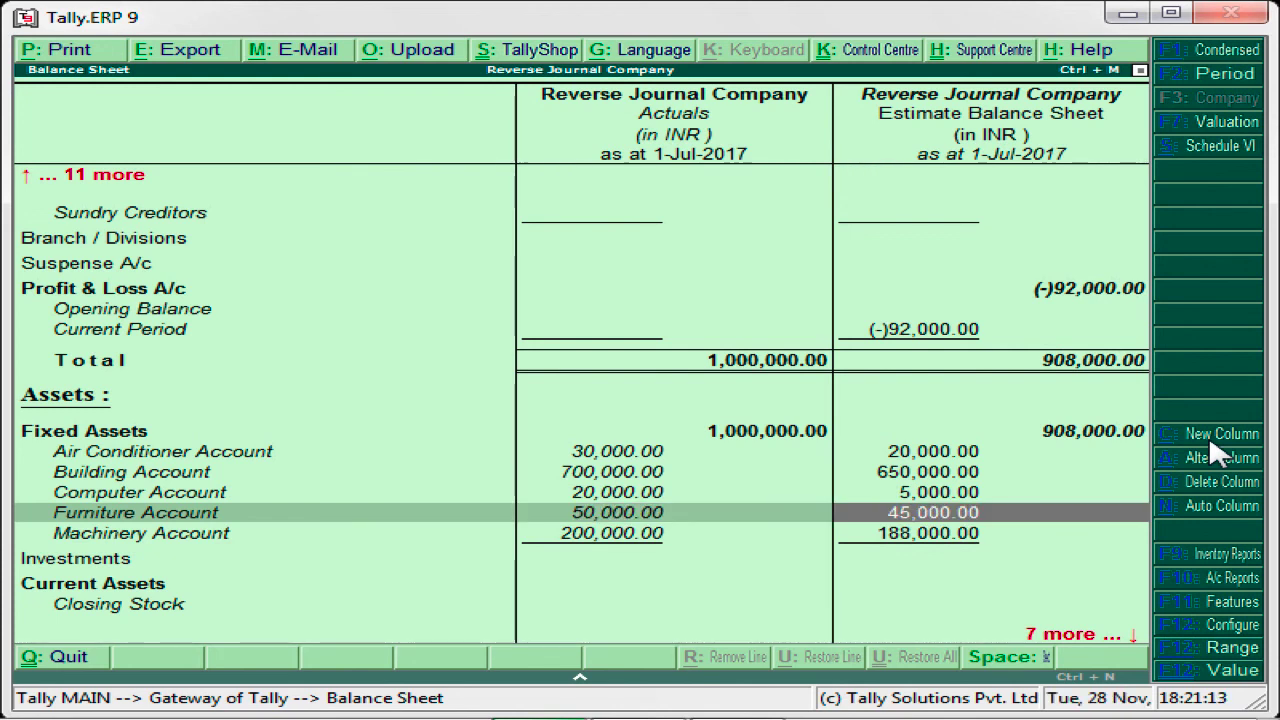
# - Check the Furniture Account's actual value, and review the Estimate Balance Sheet values of all fixed assets from Air Conditioner to Machinery
pyautogui.press('Left')
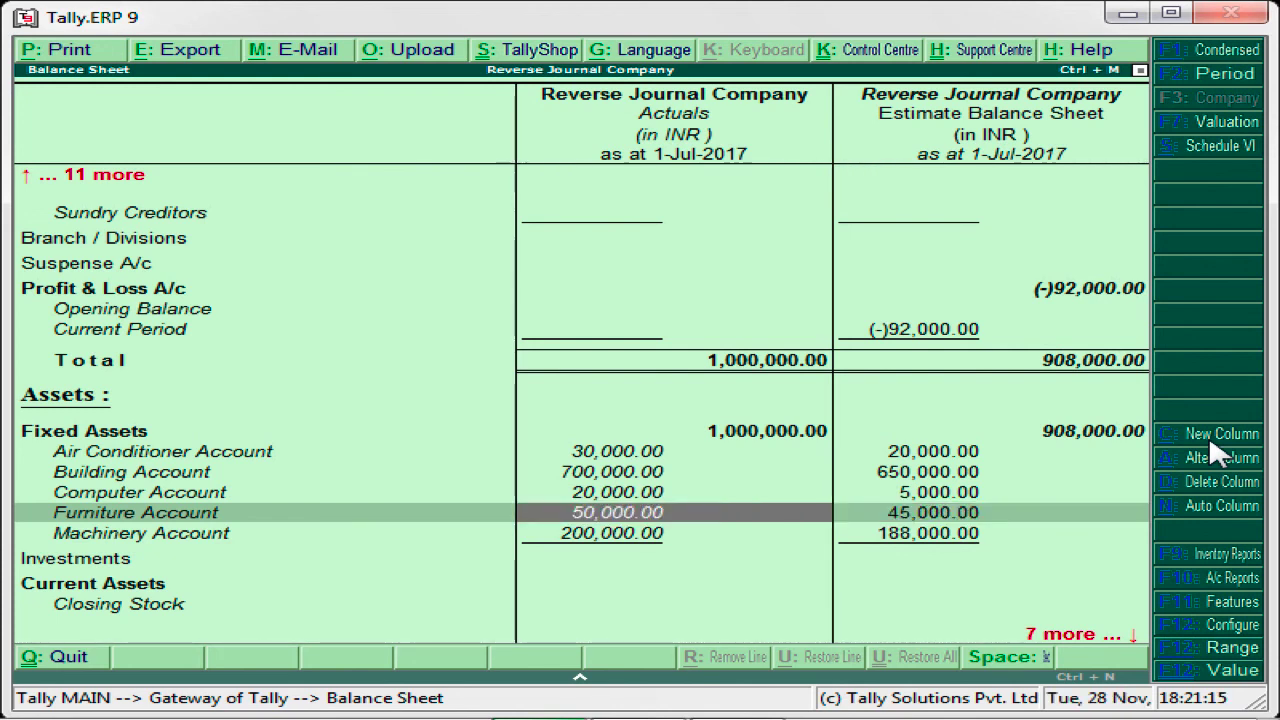
pyautogui.press('Right')
pyautogui.press('Up')
pyautogui.press('Up')
pyautogui.press('Up')
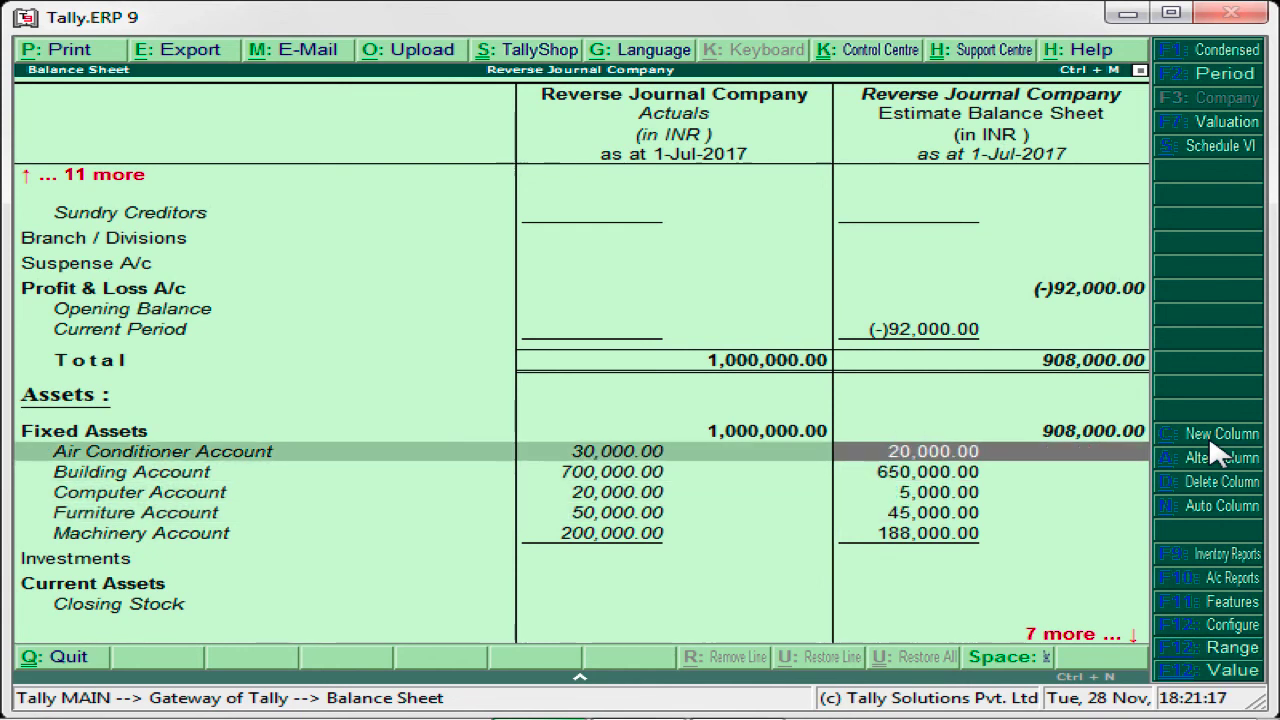
pyautogui.press('Down')
pyautogui.press('Down')
pyautogui.press('Down')
pyautogui.press('Down')
pyautogui.press('Down')
# - Compare the actual and estimated values of the Air Conditioner, Building and Computer accounts under Fixed Assets
pyautogui.press('Left')
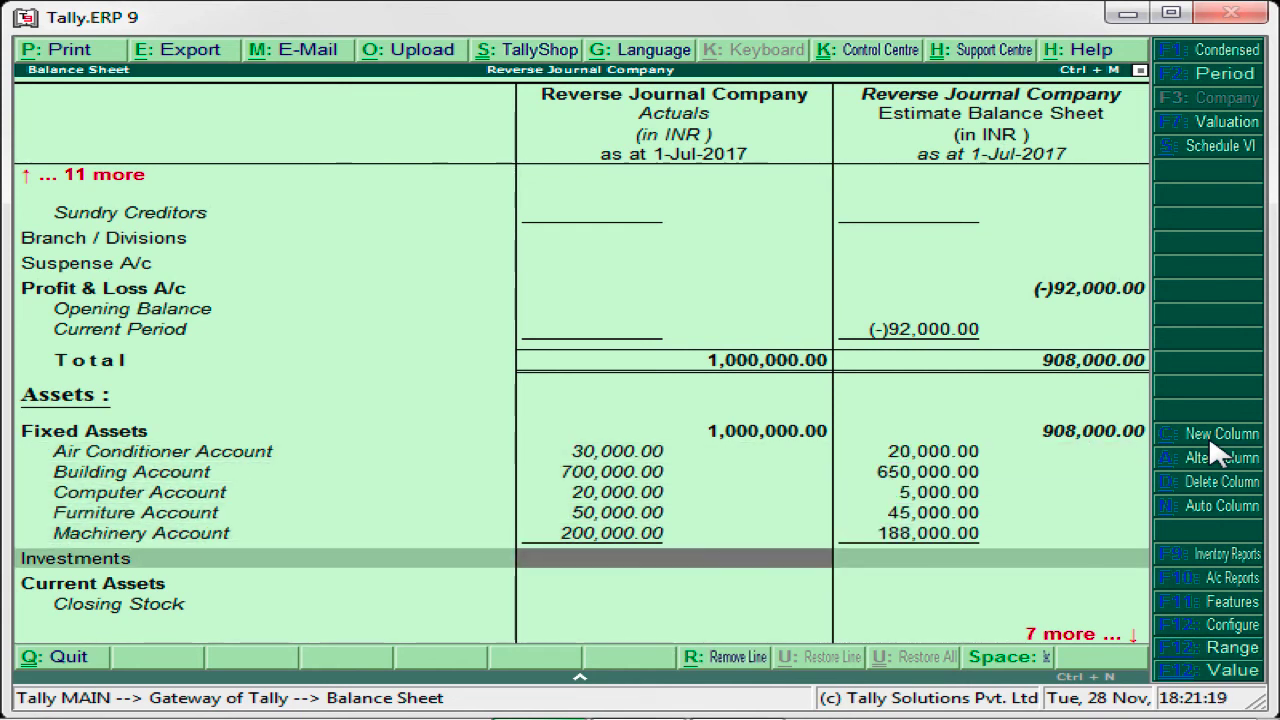
pyautogui.press('Up')
pyautogui.press('Up')
pyautogui.press('Up')
pyautogui.press('Up')
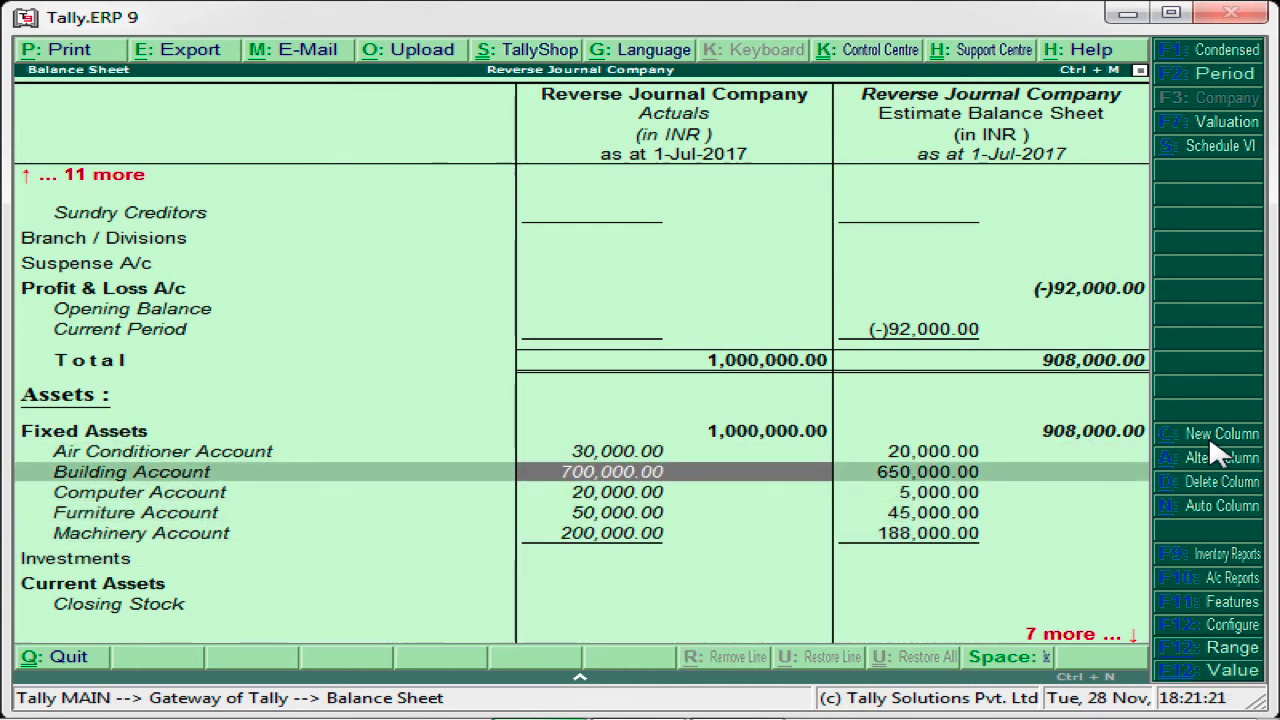
pyautogui.press('Right')
pyautogui.press('Up')
pyautogui.press('Down')
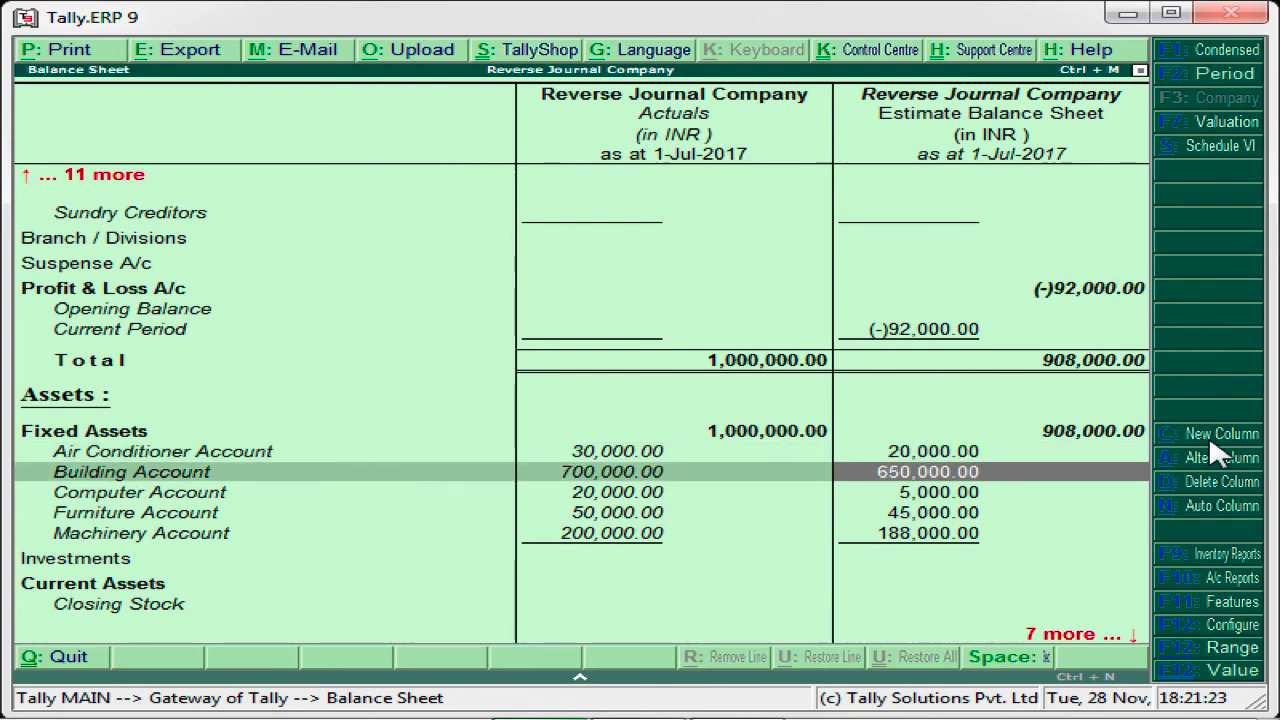
pyautogui.press('Up')
pyautogui.press('Down')
pyautogui.press('Down')
pyautogui.press('Left')
pyautogui.press('Up')
pyautogui.press('Up')
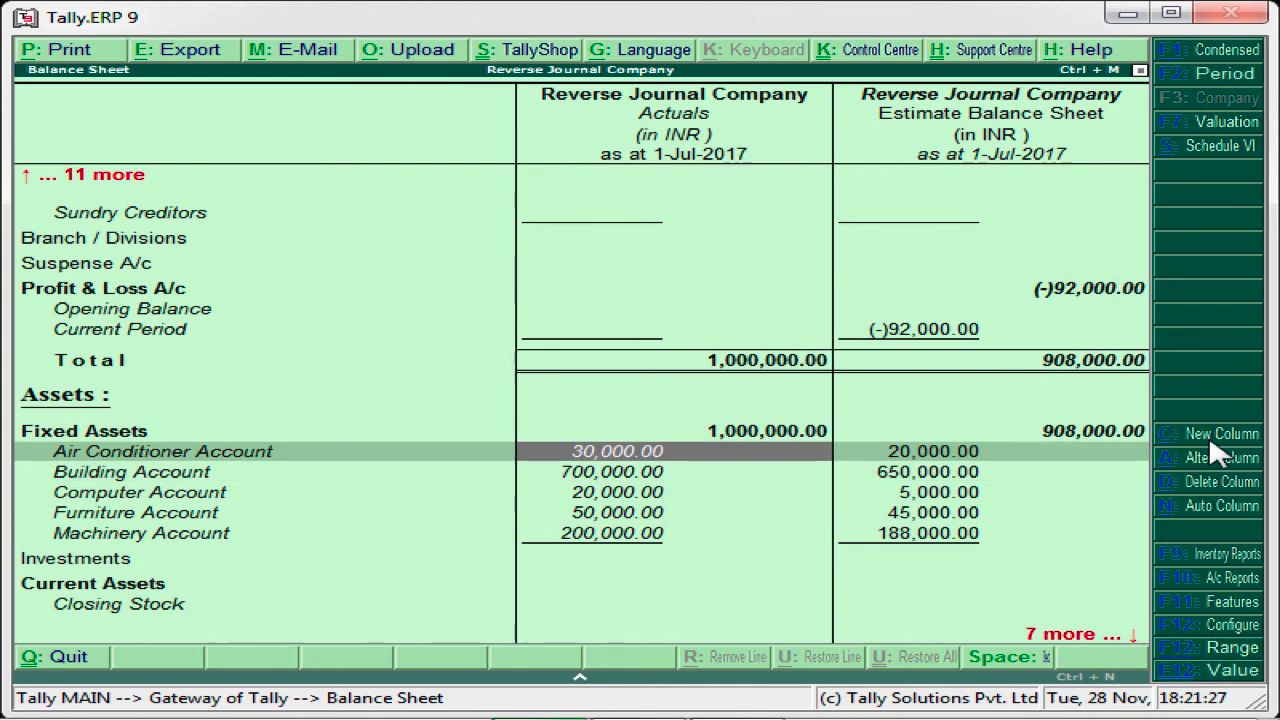
# - Review the Actuals column values of the fixed asset accounts from Air Conditioner through Machinery
pyautogui.press('Down')
pyautogui.press('Down')
pyautogui.press('Down')
pyautogui.press('Down')
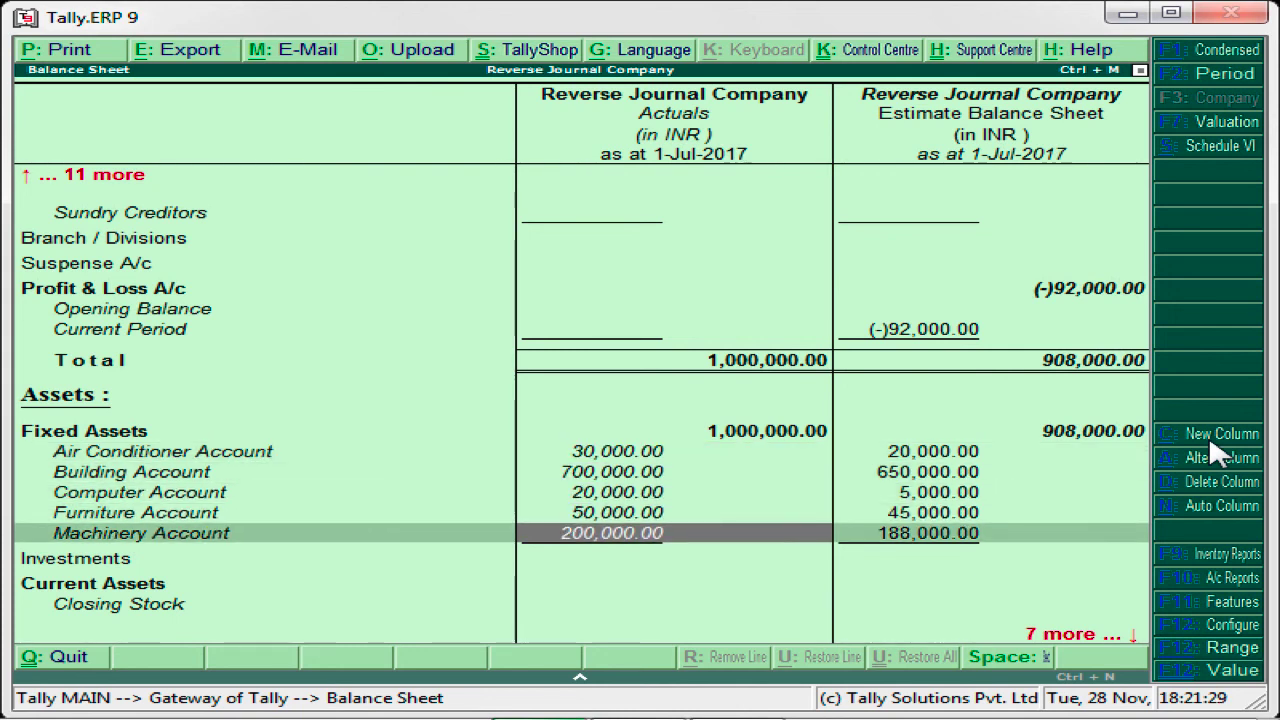
pyautogui.press('Up')
pyautogui.press('Up')
pyautogui.press('Up')
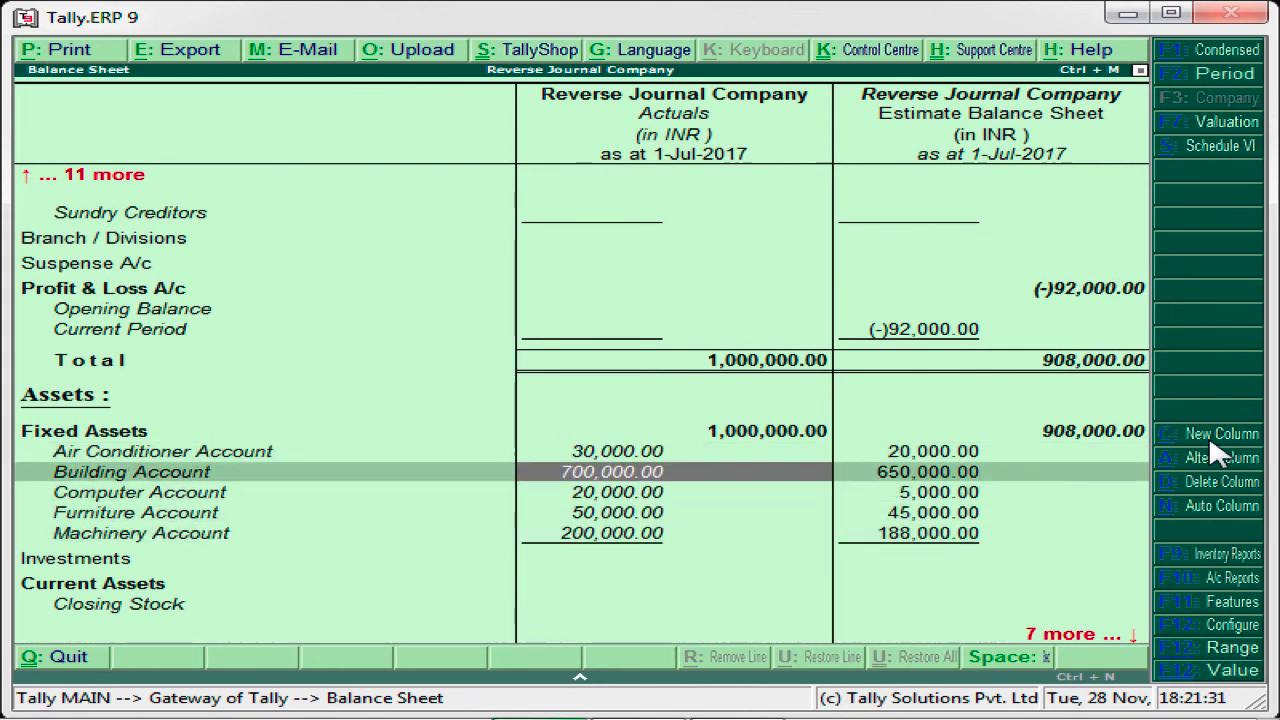
pyautogui.press('Up')
pyautogui.press('Down')
pyautogui.press('Down')
pyautogui.press('Down')
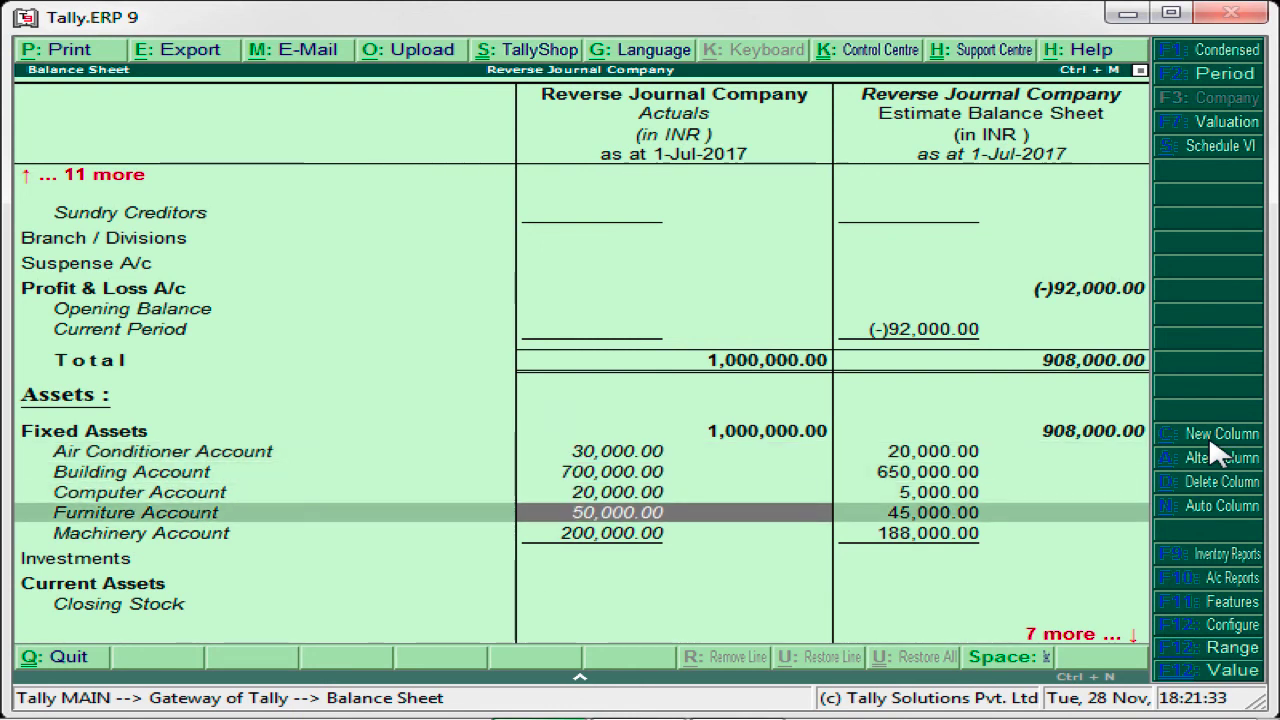
pyautogui.press('Down')
# - Examine the fixed assets' Estimate Balance Sheet values against their Actuals, from the Air Conditioner Account to the Furniture Account
pyautogui.press('Right')
pyautogui.press('Up')
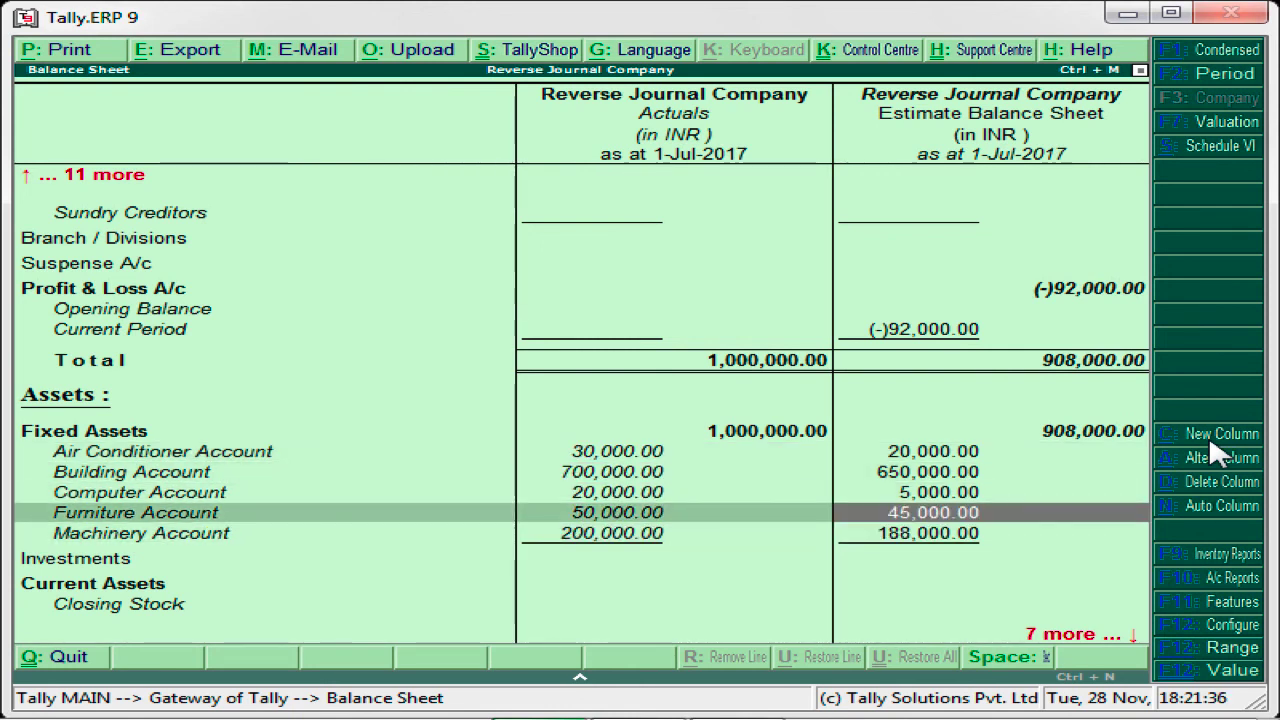
pyautogui.press('Left')
pyautogui.press('Up')
pyautogui.press('Up')
pyautogui.press('Right')
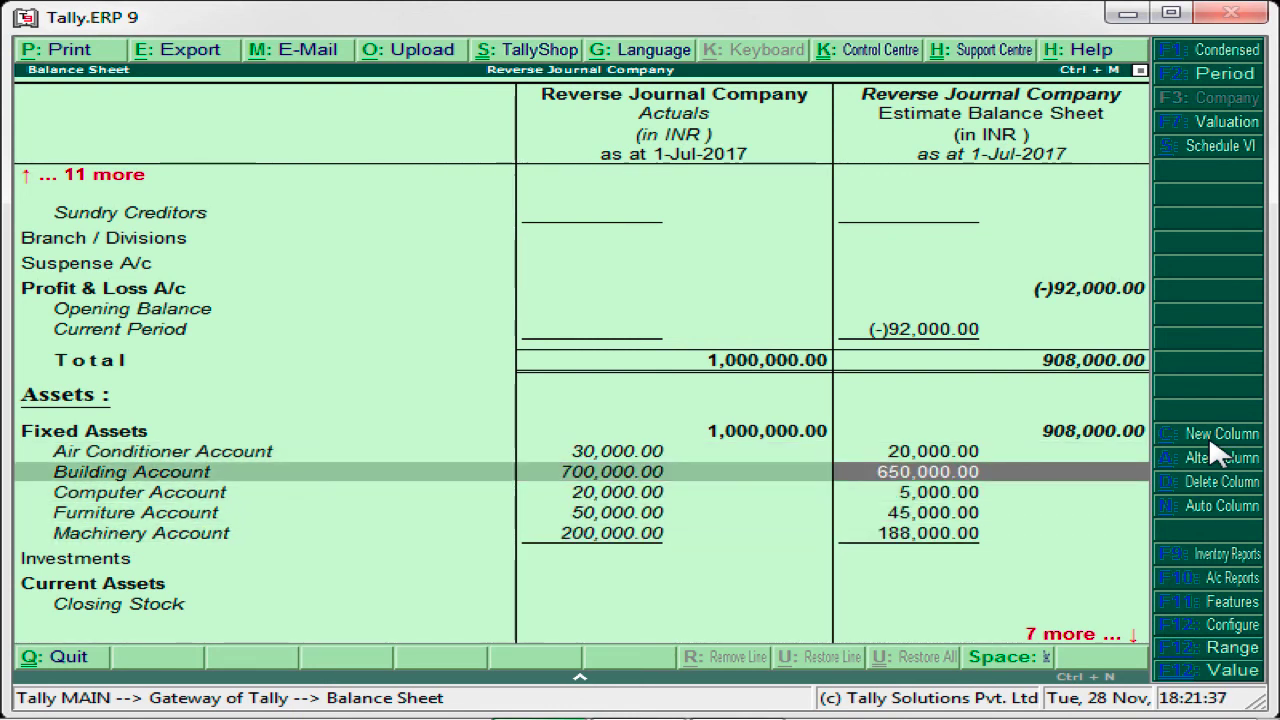
pyautogui.press('Up')
pyautogui.press('Down')
pyautogui.press('Down')
pyautogui.press('Down')
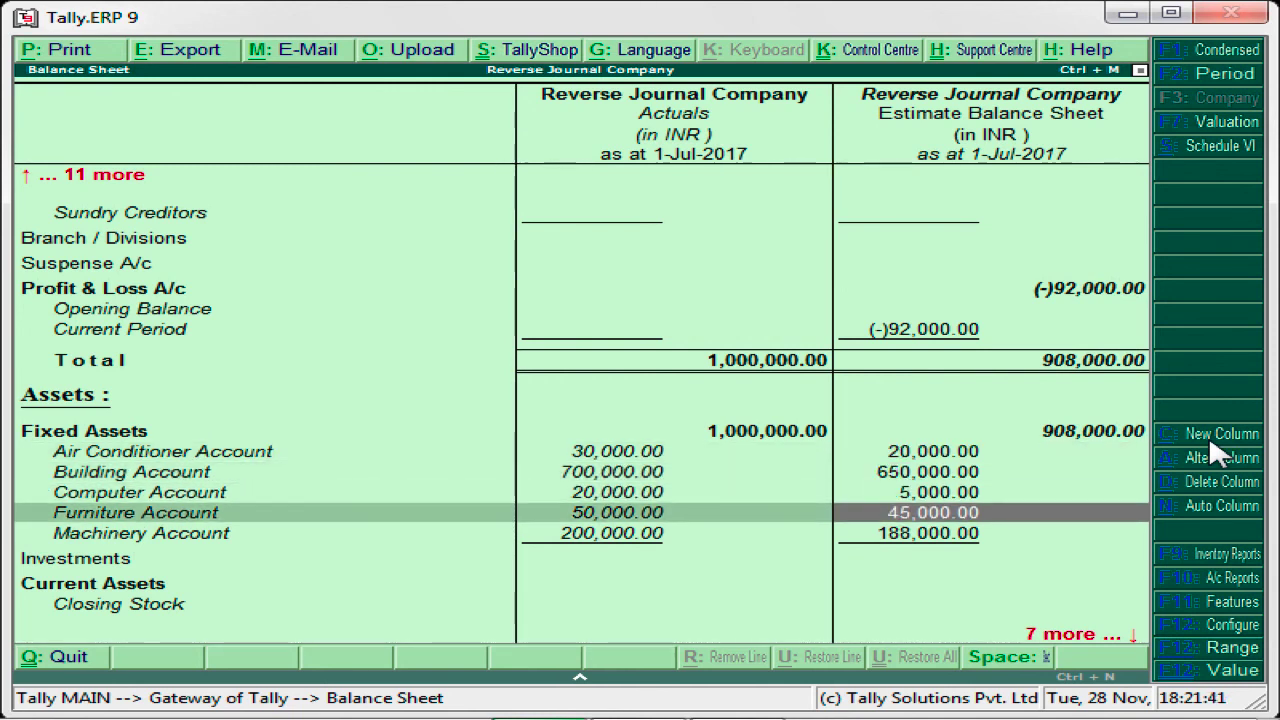